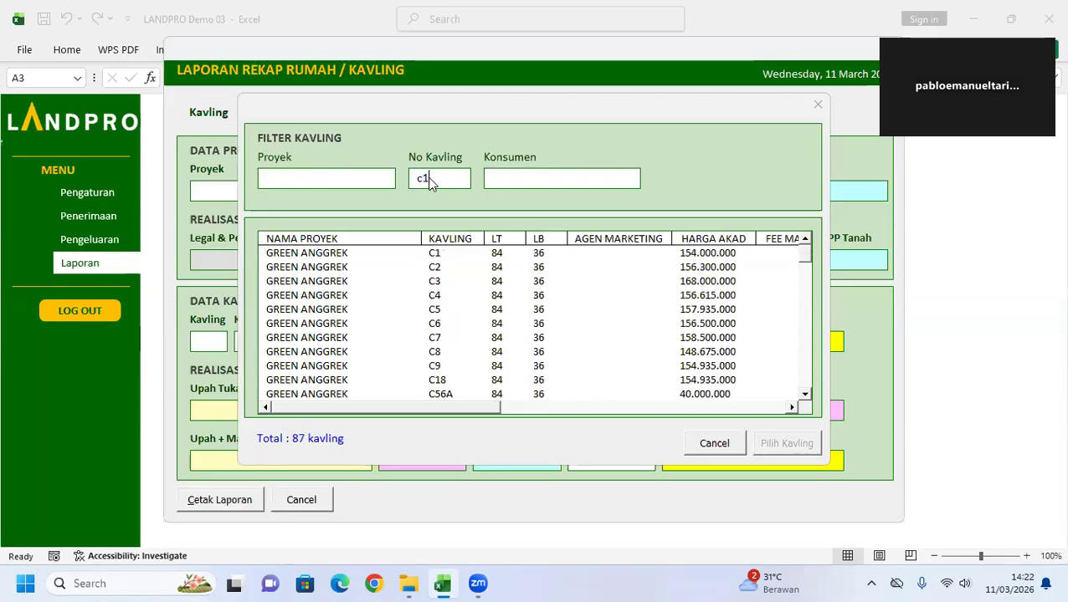
- Filter the plots by number c1, load Green Anggrek C1 into the recap report and generate its printable version
key("Return")
left_click(785, 444)
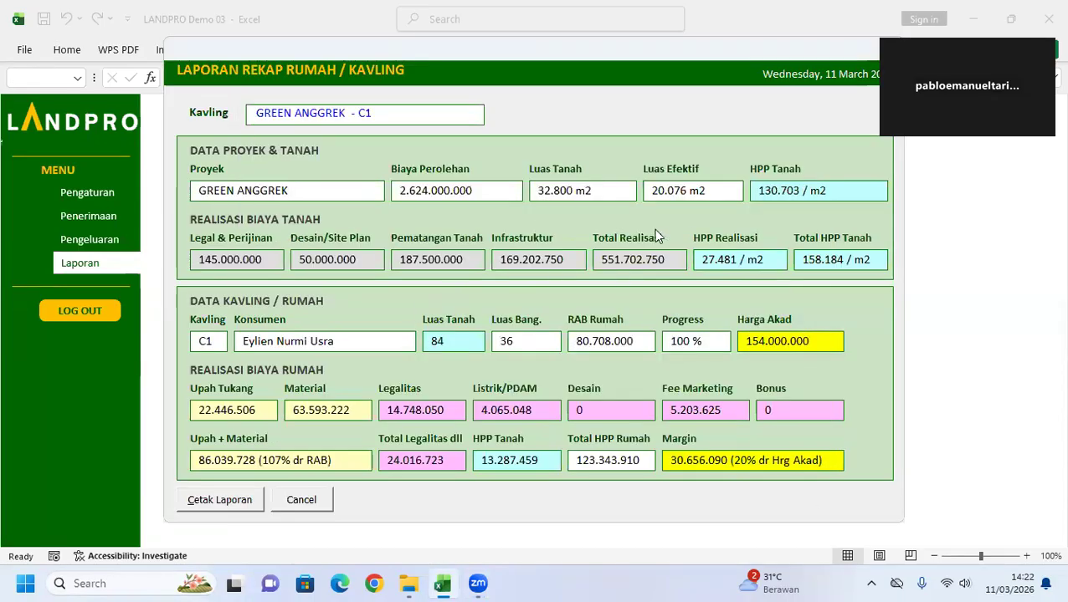
left_click(209, 499)
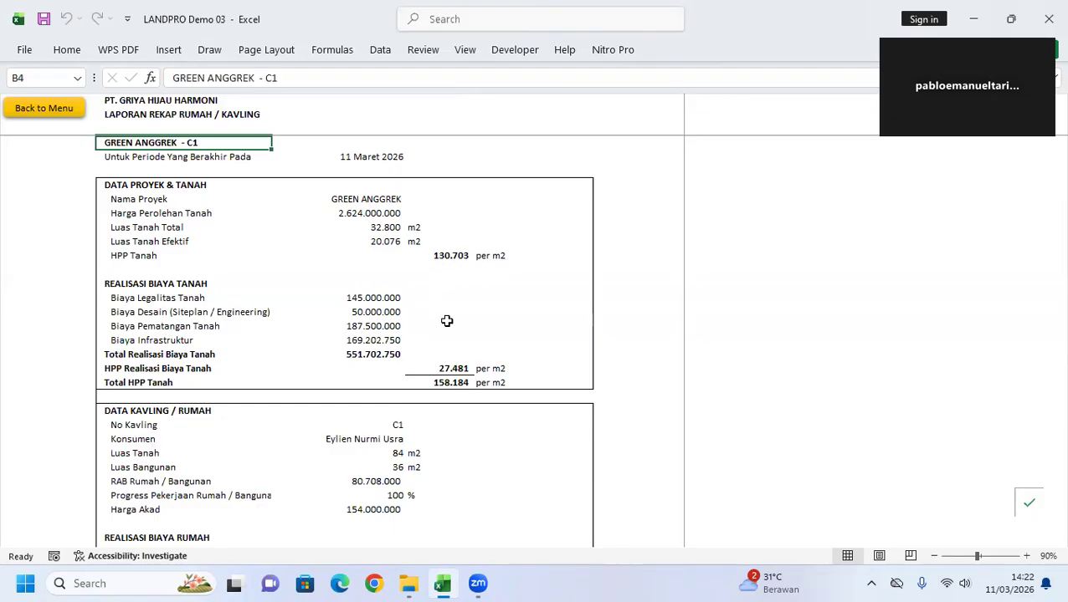
- Examine the C1 recap report's land costs, house construction costs, total HPP and sales margin
scroll(351, 311, "down", 2)
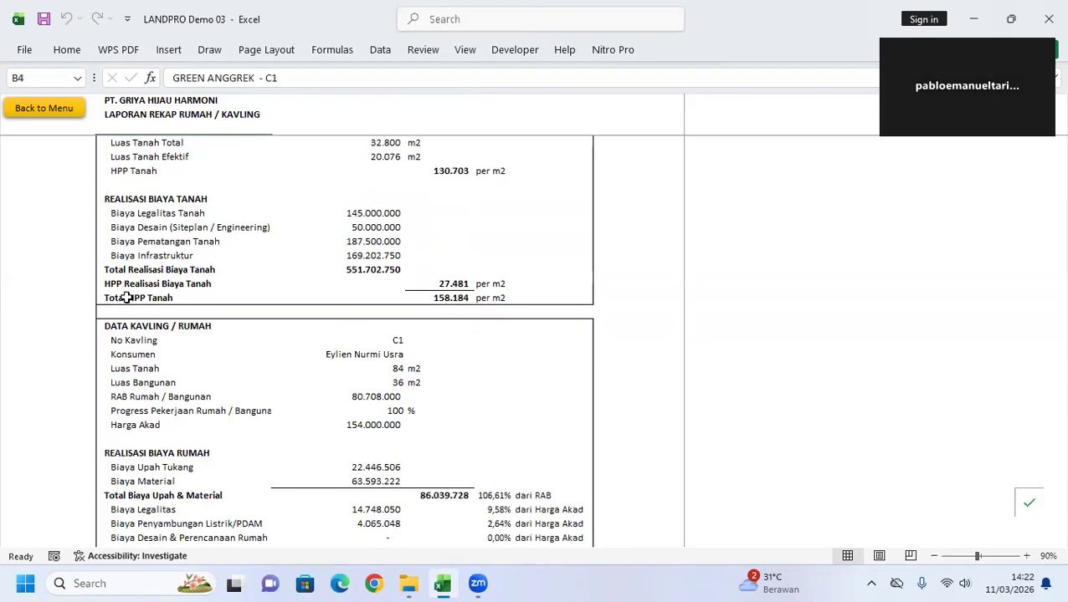
scroll(133, 298, "up", 2)
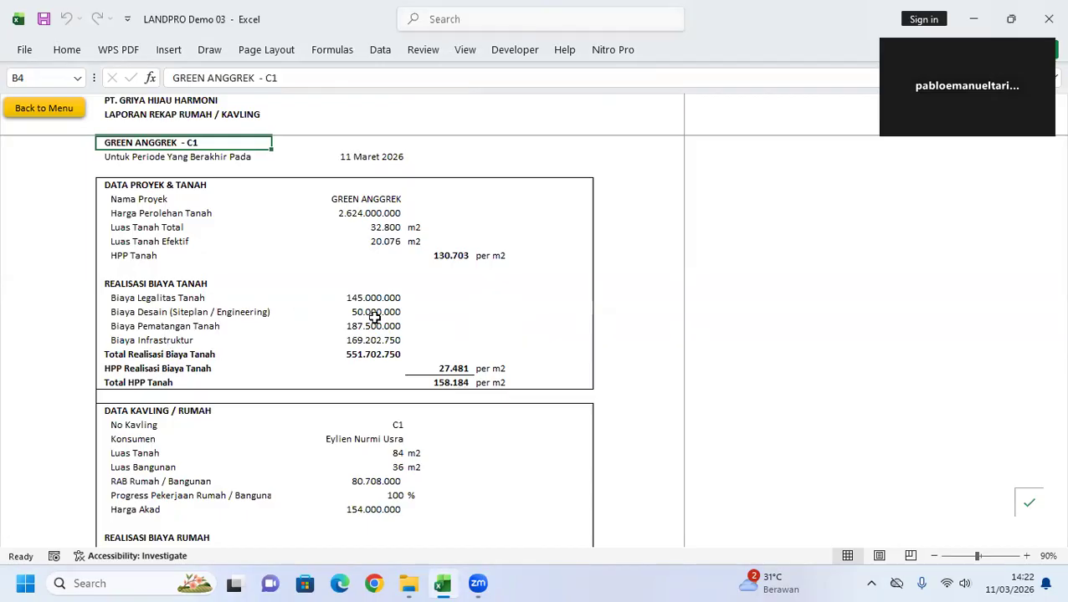
scroll(375, 318, "down", 2)
scroll(421, 298, "down", 1)
scroll(421, 298, "down", 2)
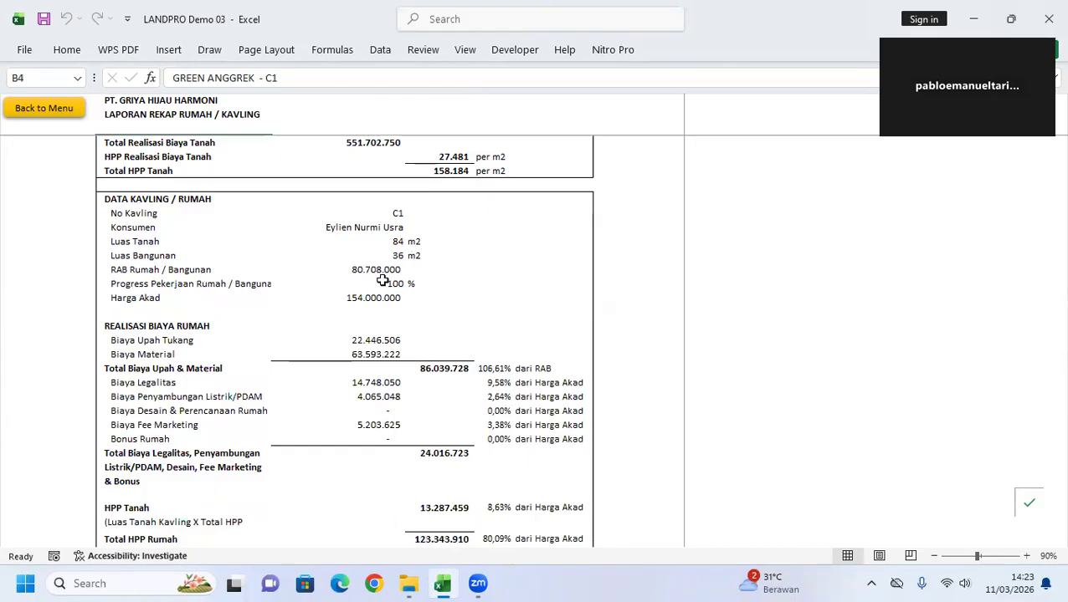
scroll(353, 307, "down", 1)
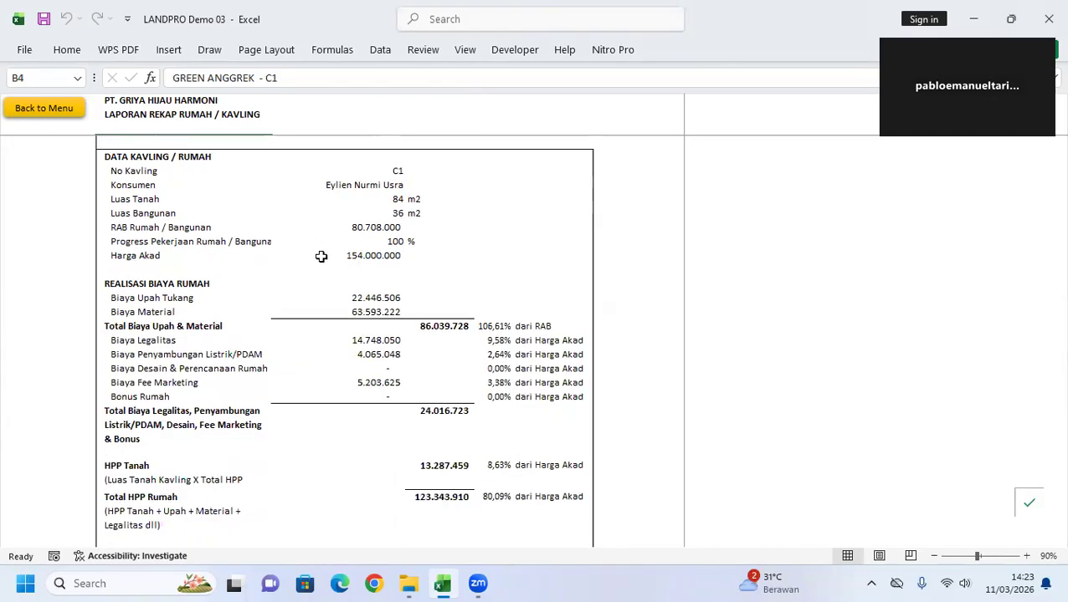
scroll(332, 301, "down", 1)
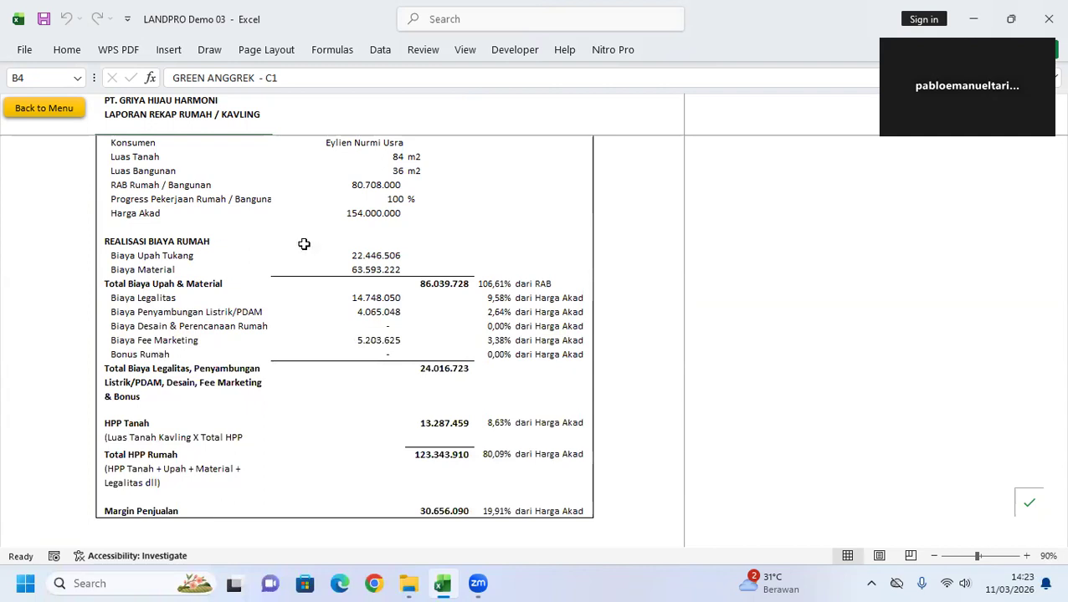
scroll(519, 325, "down", 1)
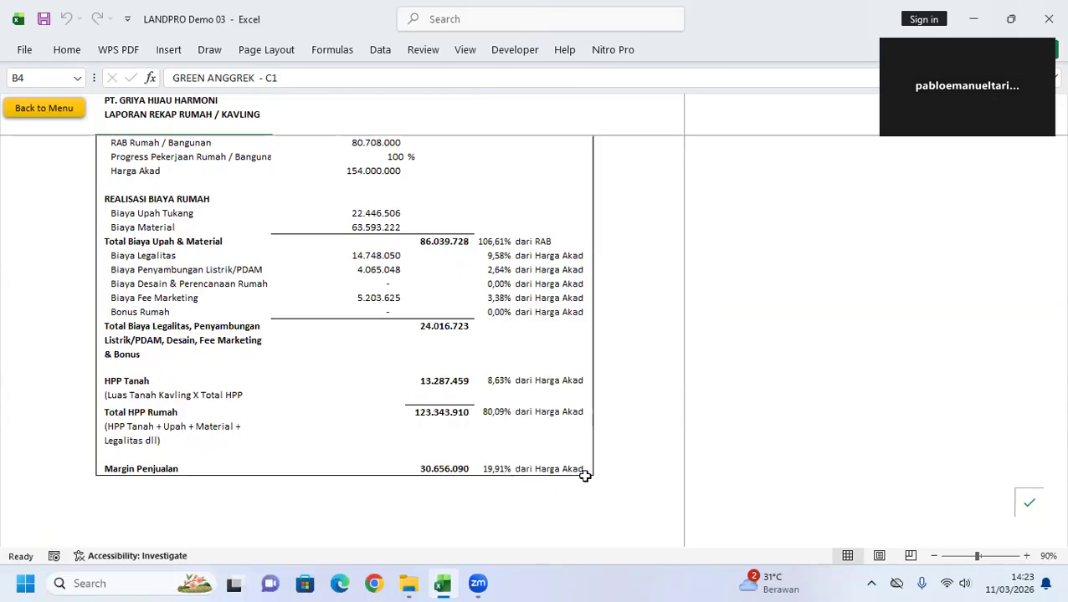
- Open the house construction cost realization report (Realisasi Biaya Pembangunan Rumah) and load Green Anggrek plot C1 using the filter c1
left_click(53, 113)
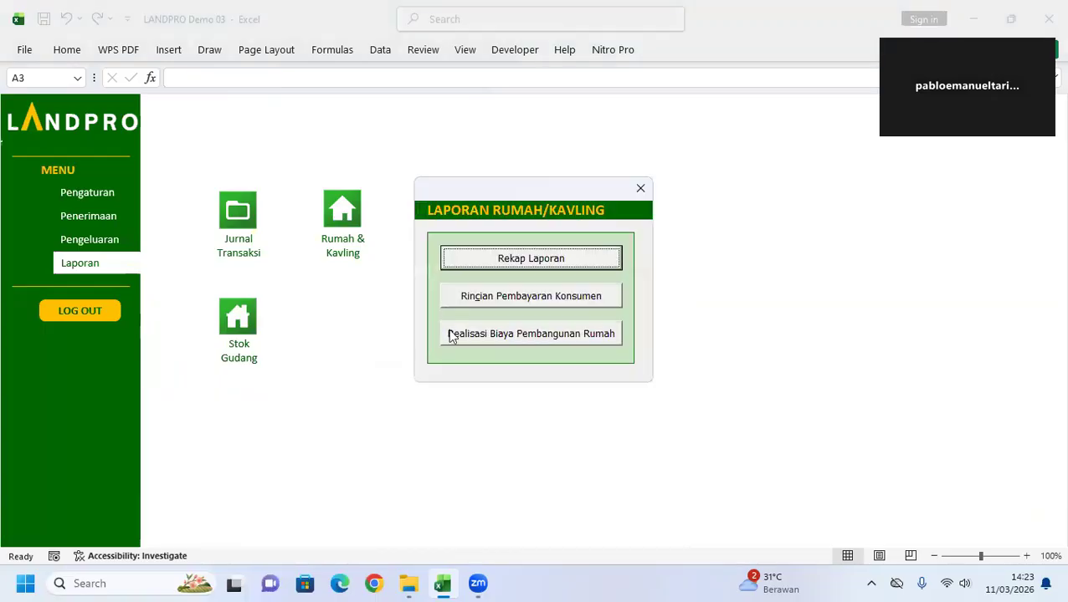
left_click(457, 339)
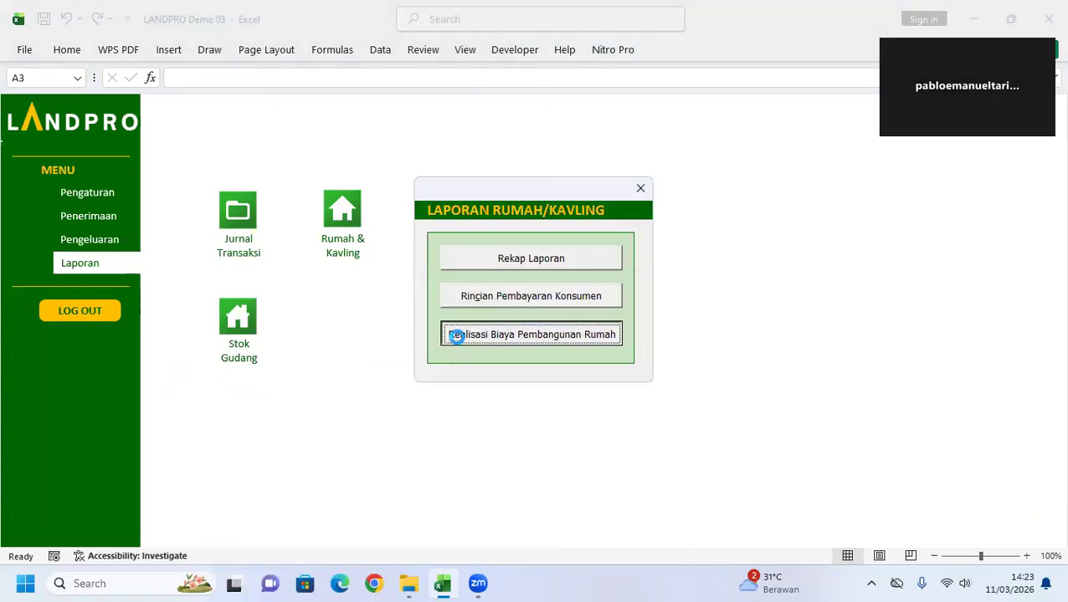
left_click(305, 137)
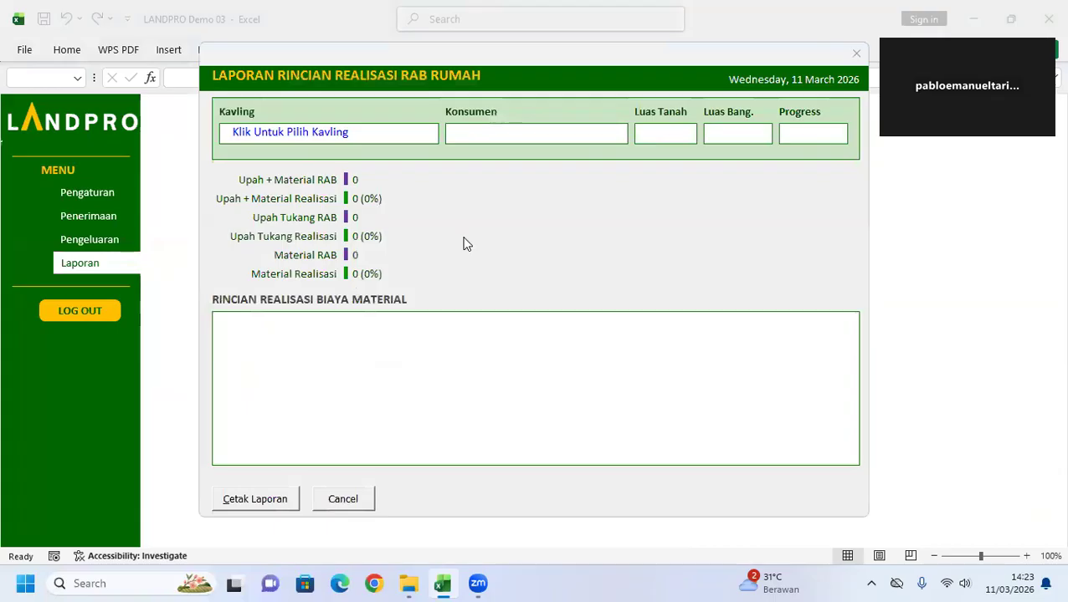
type("c1")
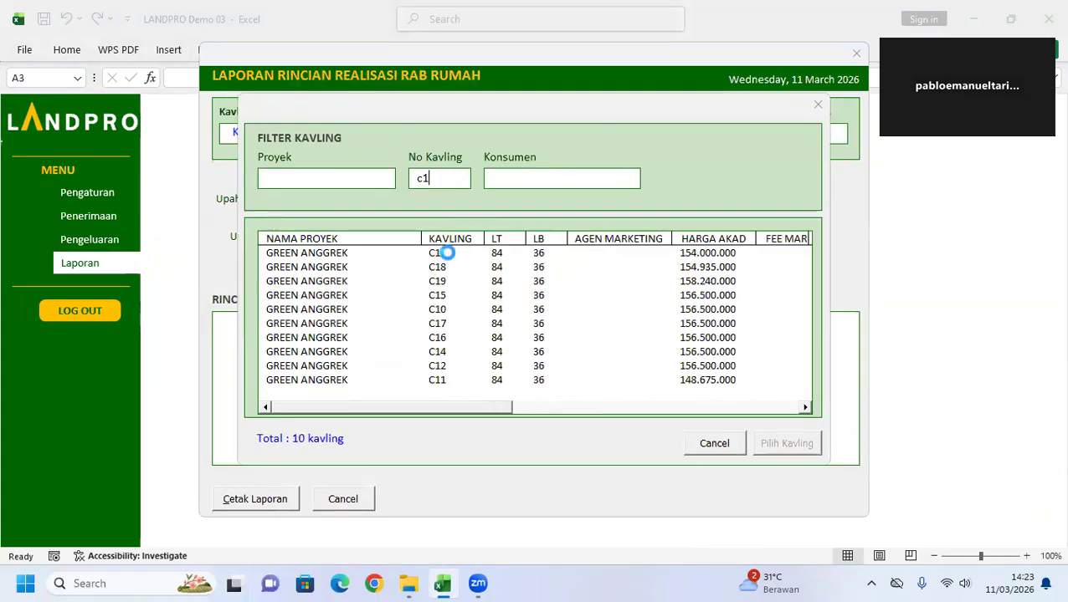
left_click(448, 253)
left_click(791, 445)
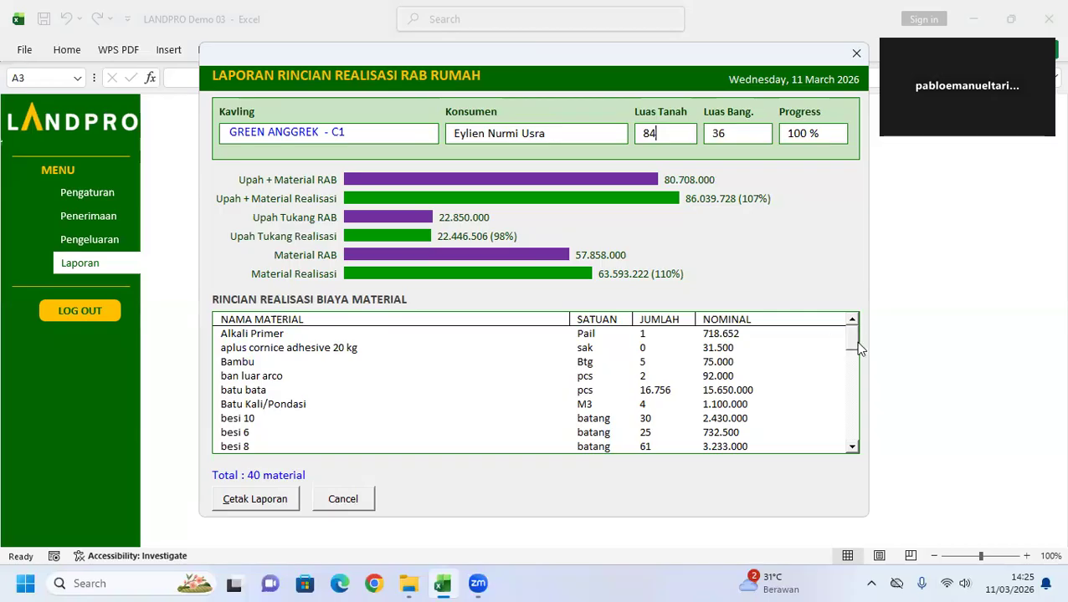
- Examine the material cost breakdown for plot C1 through to the end of the list, then close the report
left_click_drag(856, 341, 855, 350)
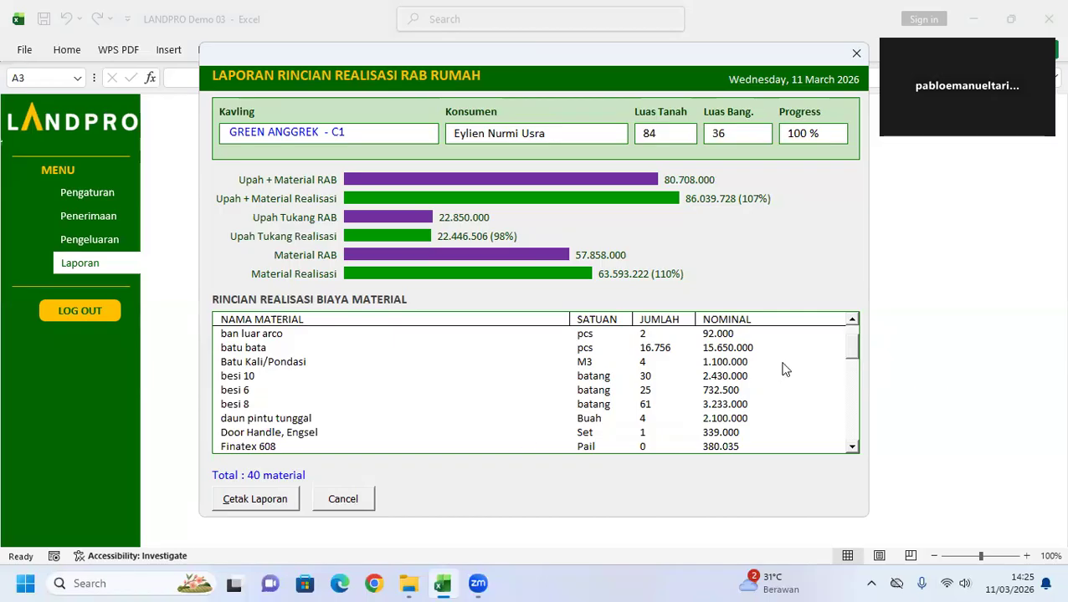
left_click_drag(854, 342, 875, 333)
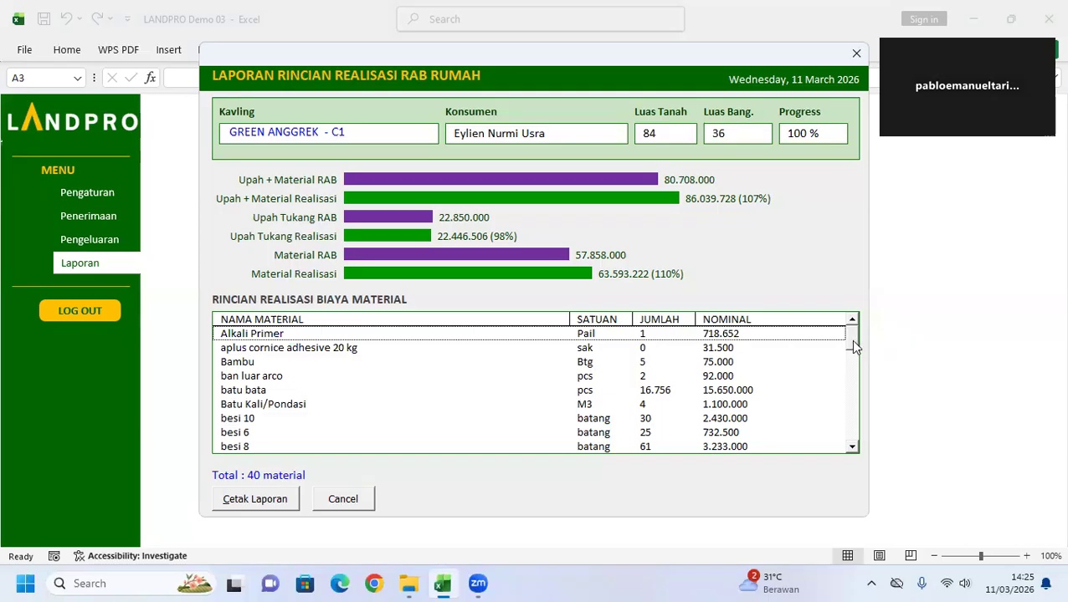
left_click_drag(851, 343, 855, 445)
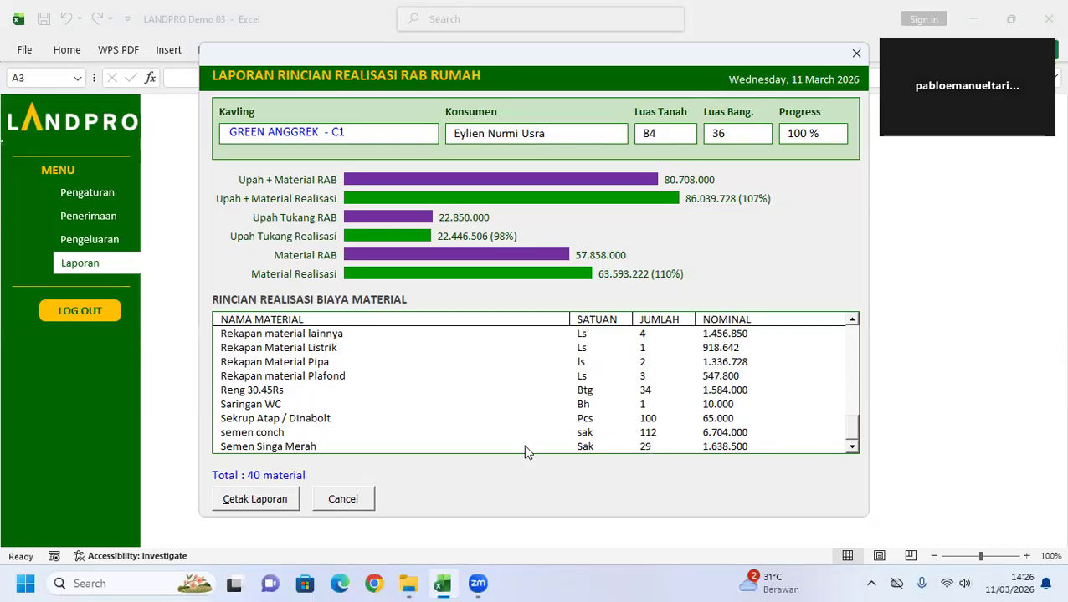
left_click_drag(851, 435, 839, 328)
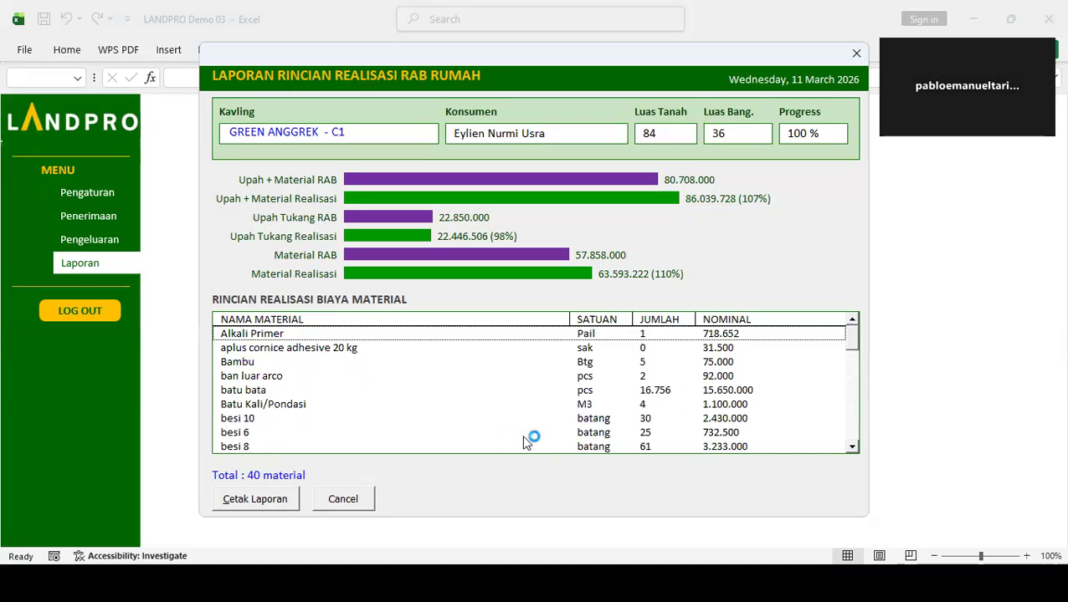
left_click(852, 448)
left_click(852, 447)
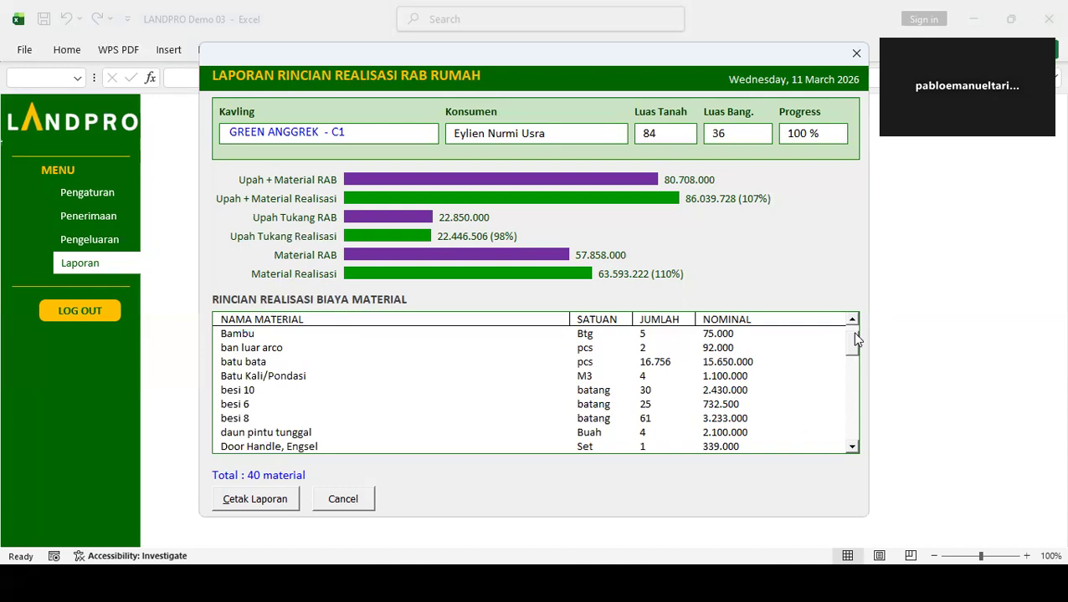
left_click_drag(852, 332, 850, 354)
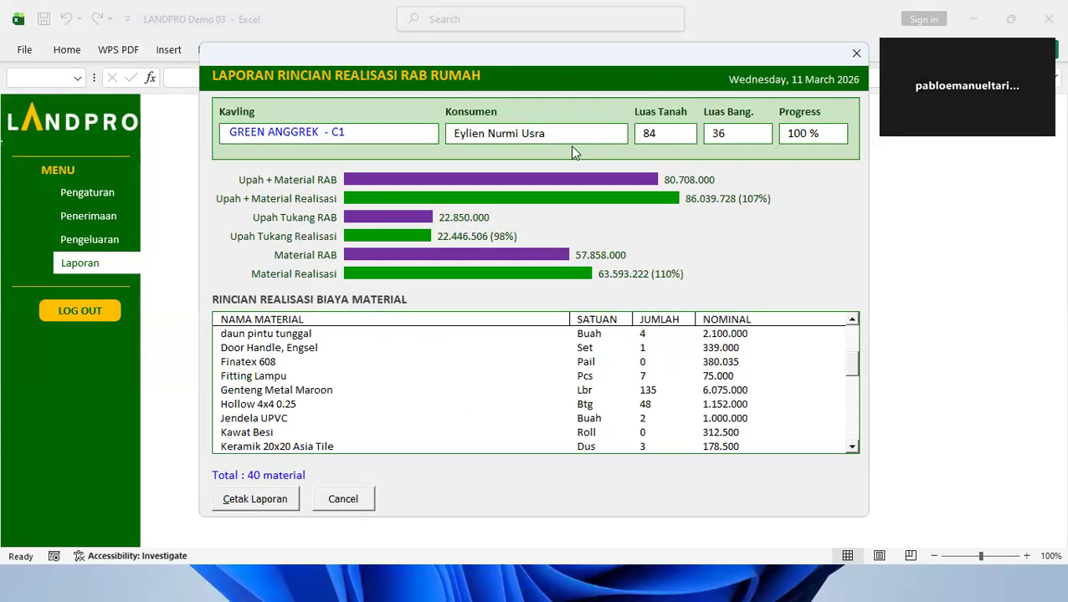
left_click_drag(644, 58, 635, 94)
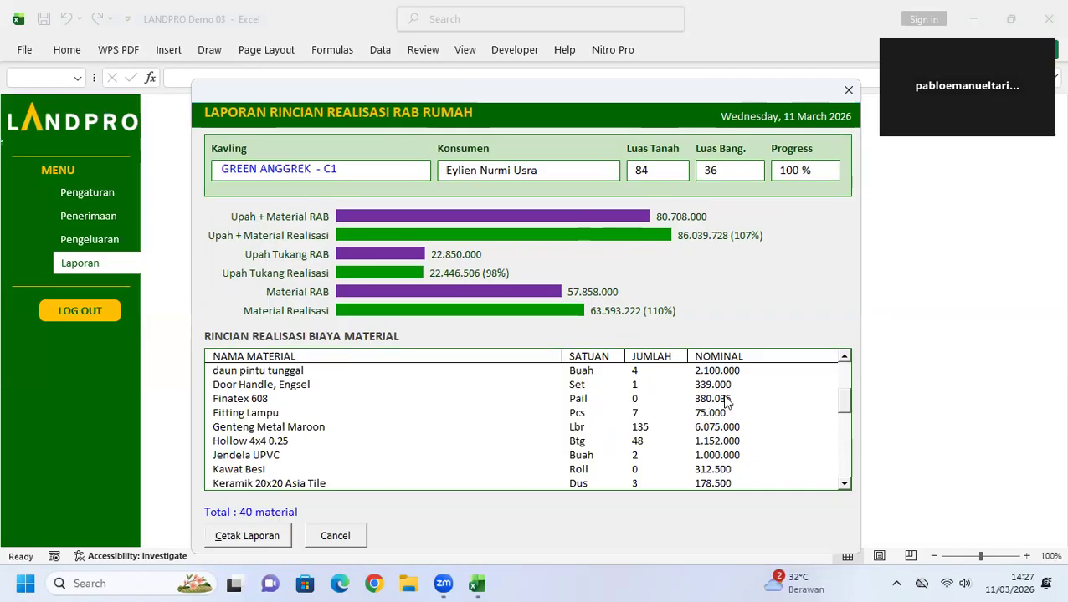
scroll(841, 439, "down", 8)
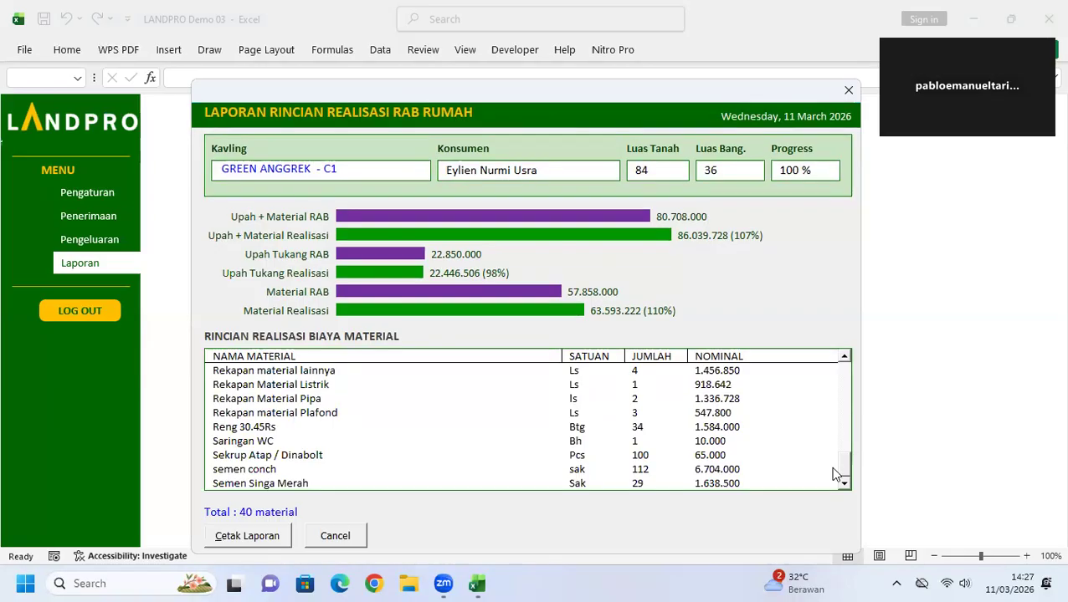
left_click(363, 542)
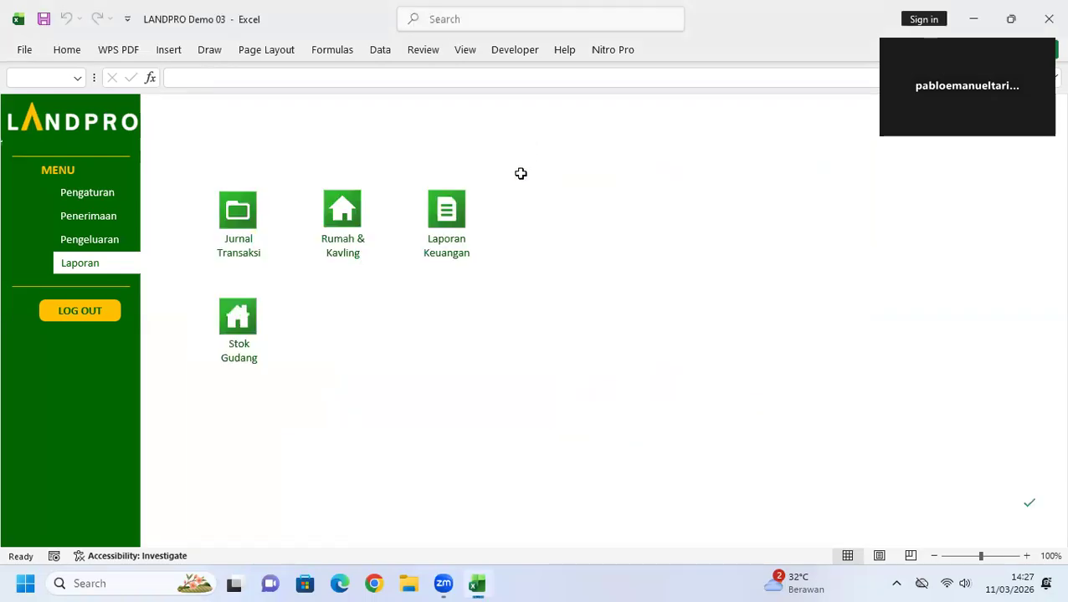
- Open the consumer payment details report (Rincian Pembayaran Konsumen) and load Green Anggrek plot C1 using the filter c1
left_click(344, 216)
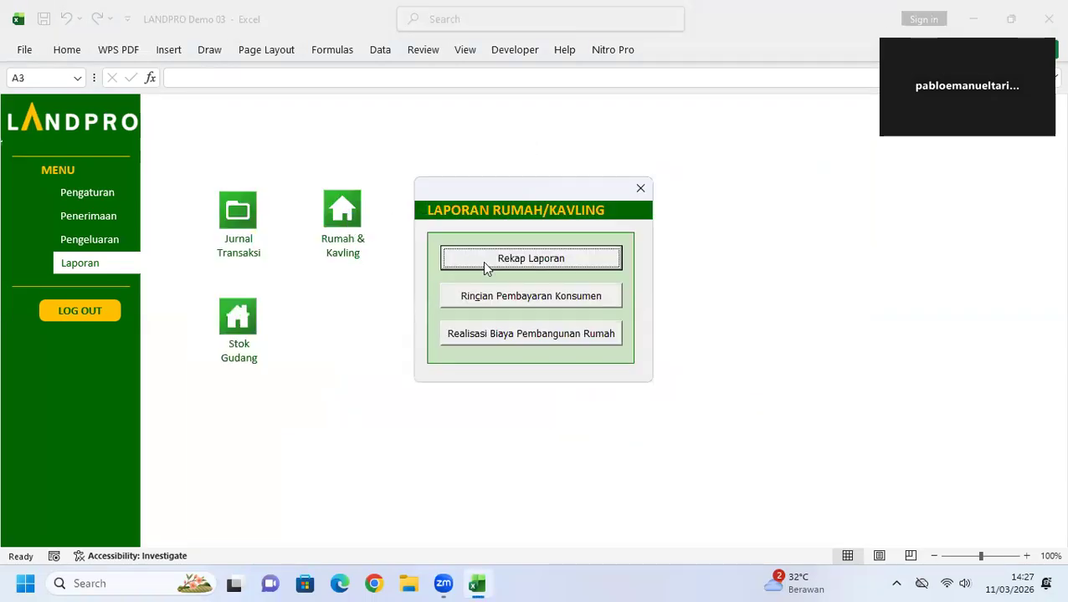
left_click(504, 297)
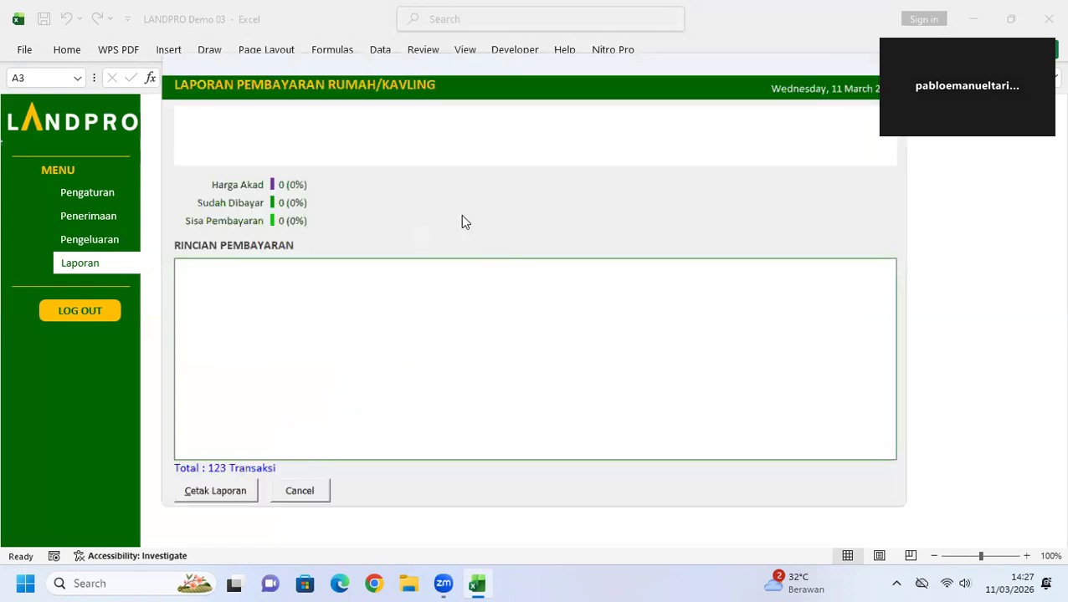
left_click(262, 136)
left_click(443, 182)
type("c1")
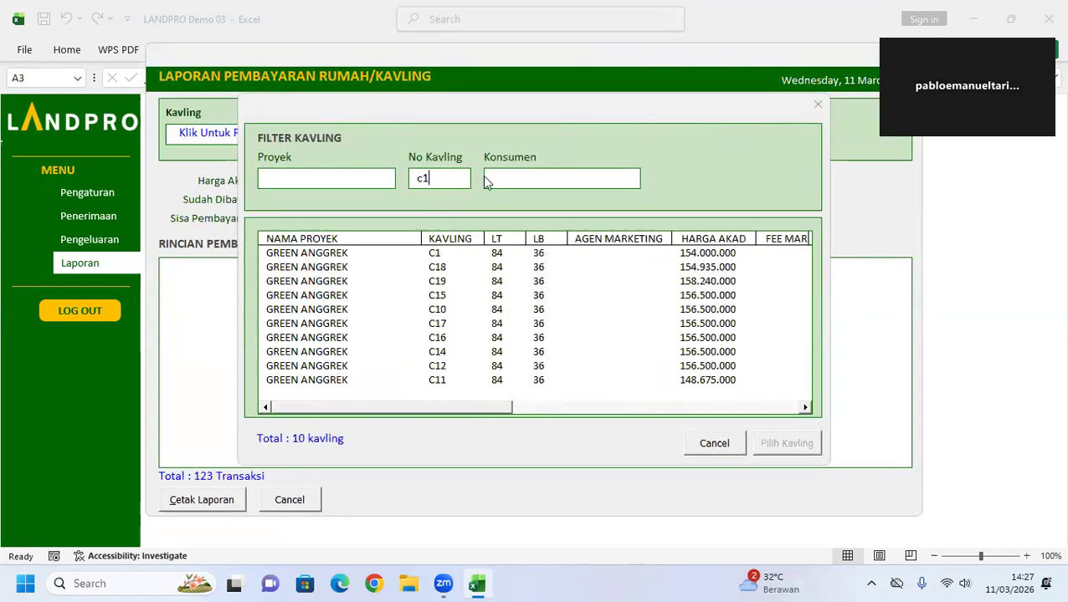
left_click(435, 253)
left_click(802, 448)
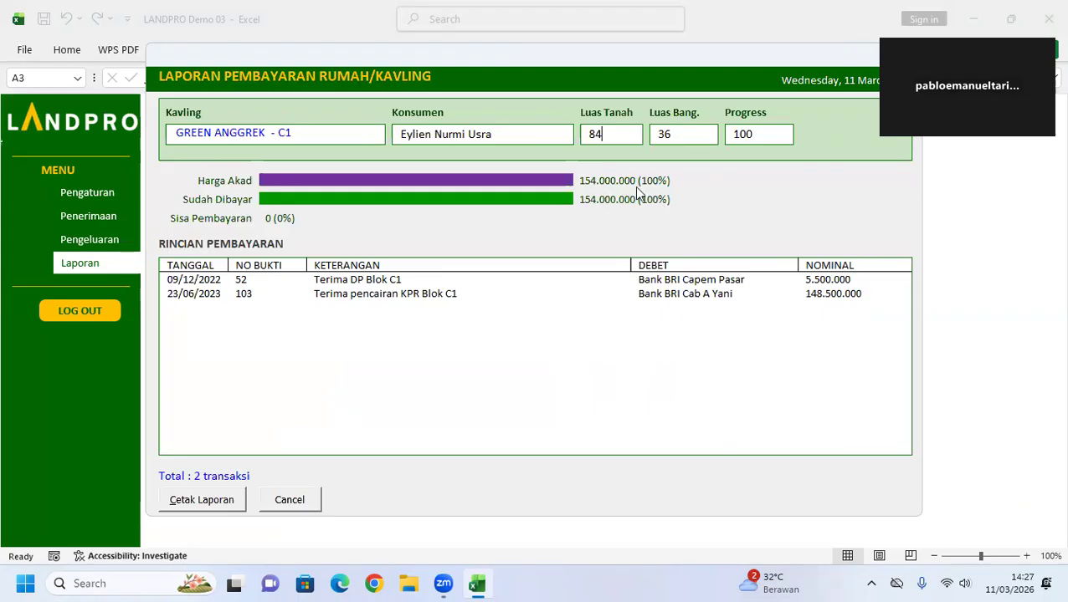
- Load Green Anggrek plot A84 into the payment report to review its payments, then close the report
left_click(253, 135)
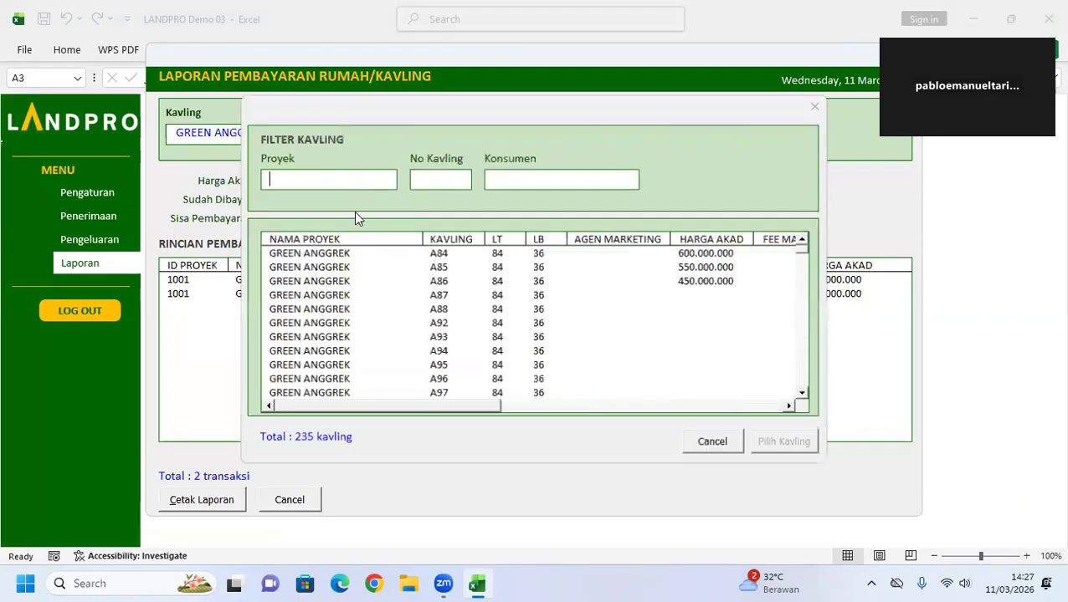
left_click(538, 256)
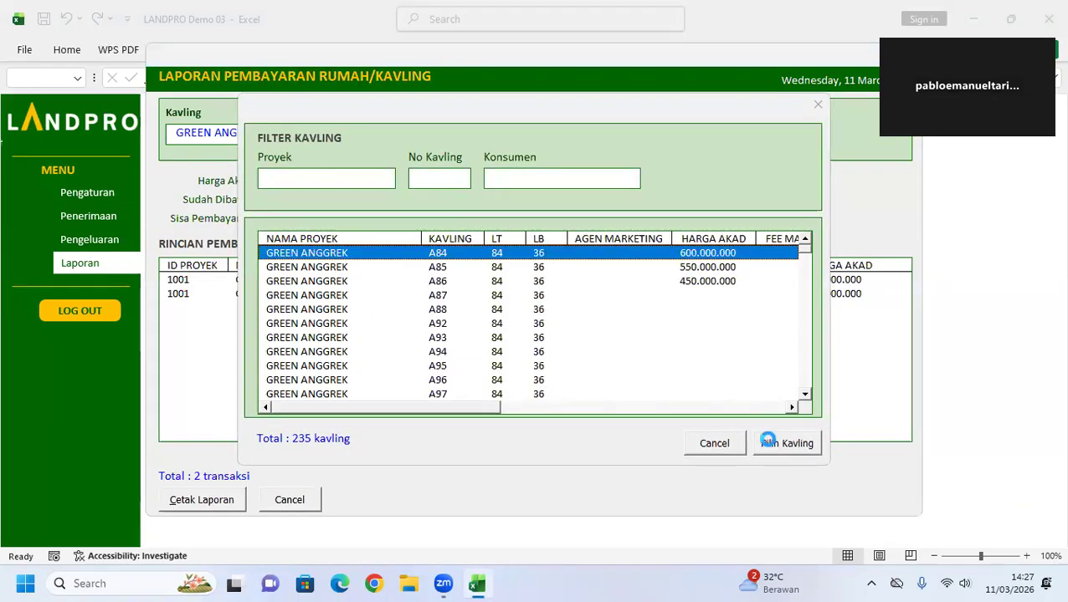
left_click(771, 444)
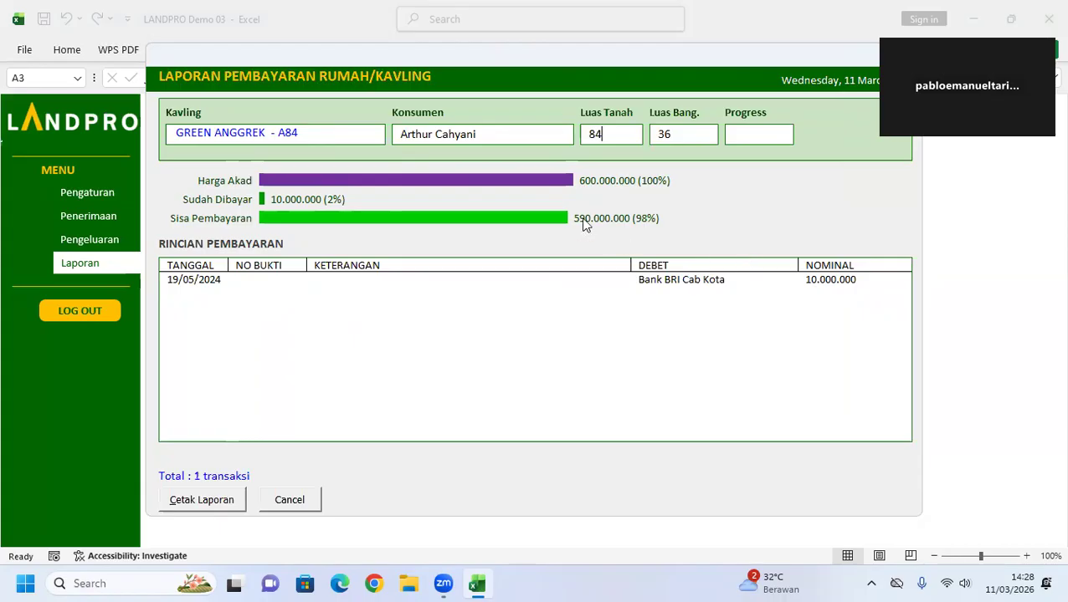
left_click(312, 497)
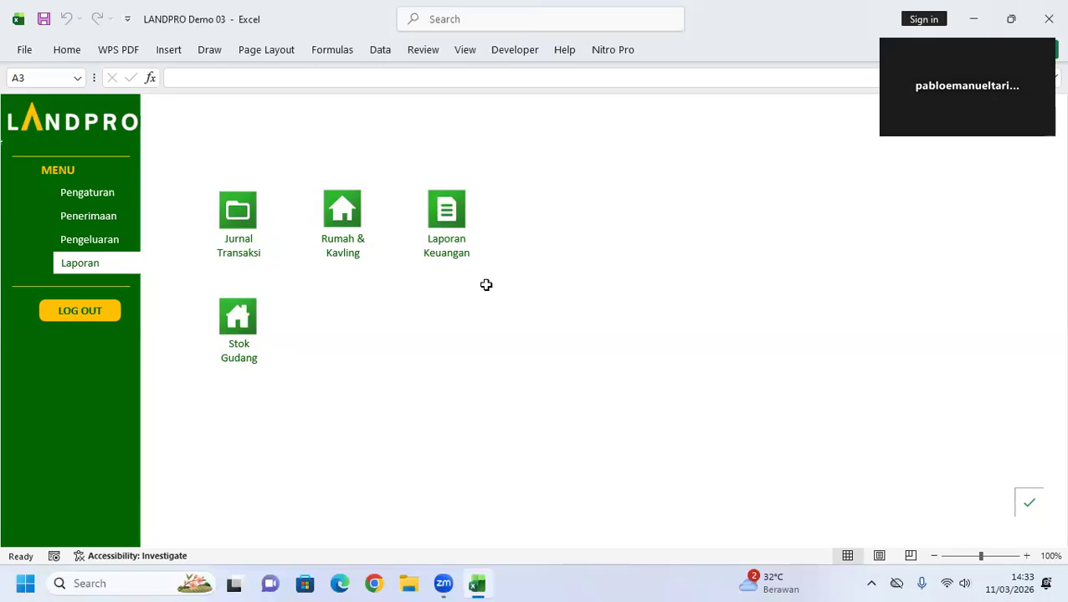
- Open the transaction journal report's underlying data sheet and browse its records down to cell A106 in the ID column
left_click(232, 211)
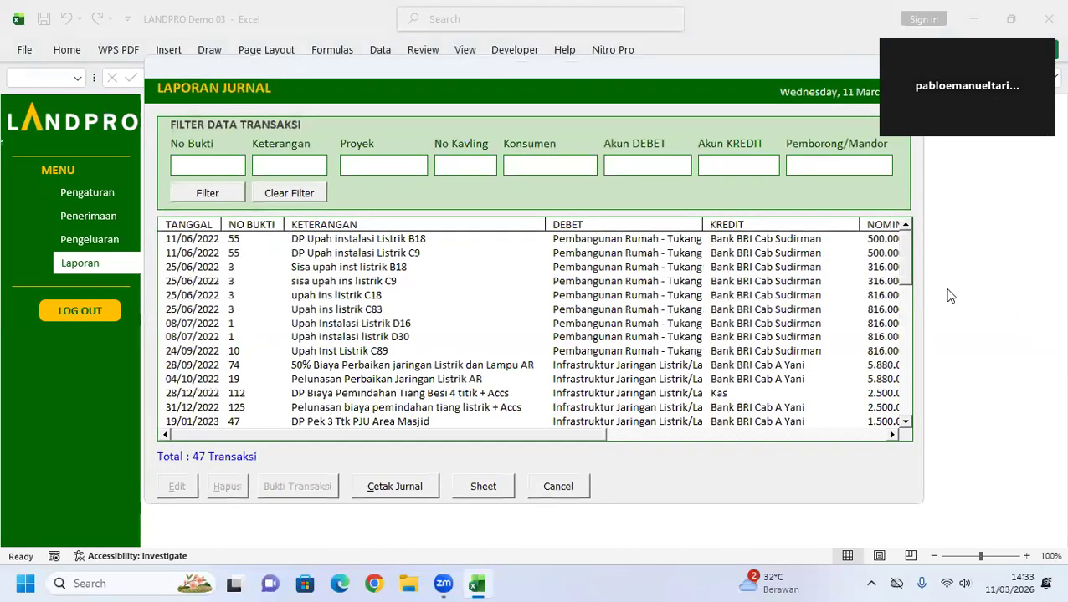
left_click(903, 292)
left_click_drag(904, 291, 885, 241)
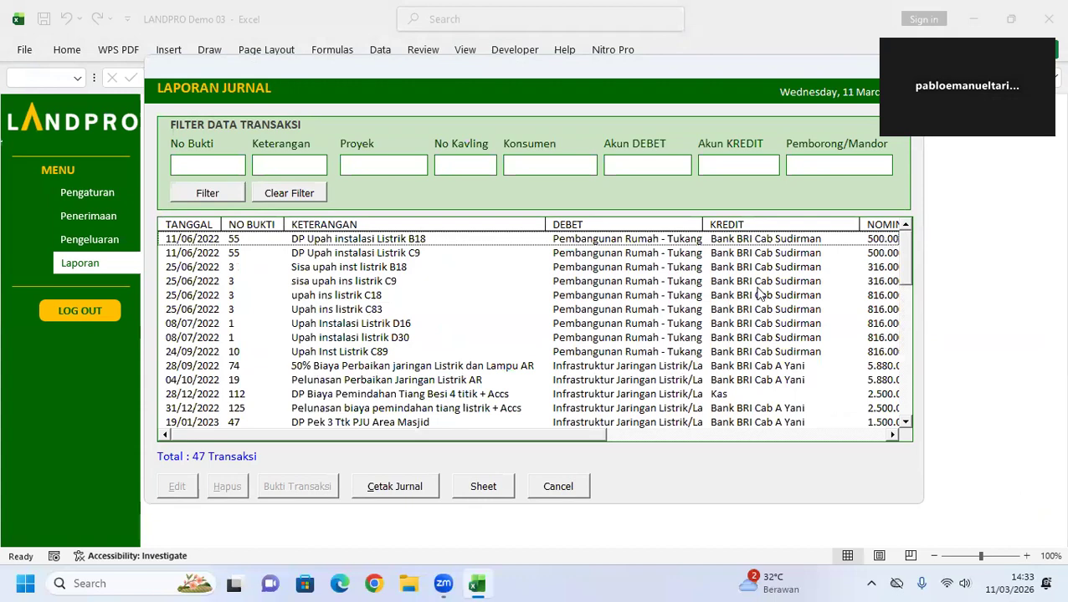
left_click(496, 486)
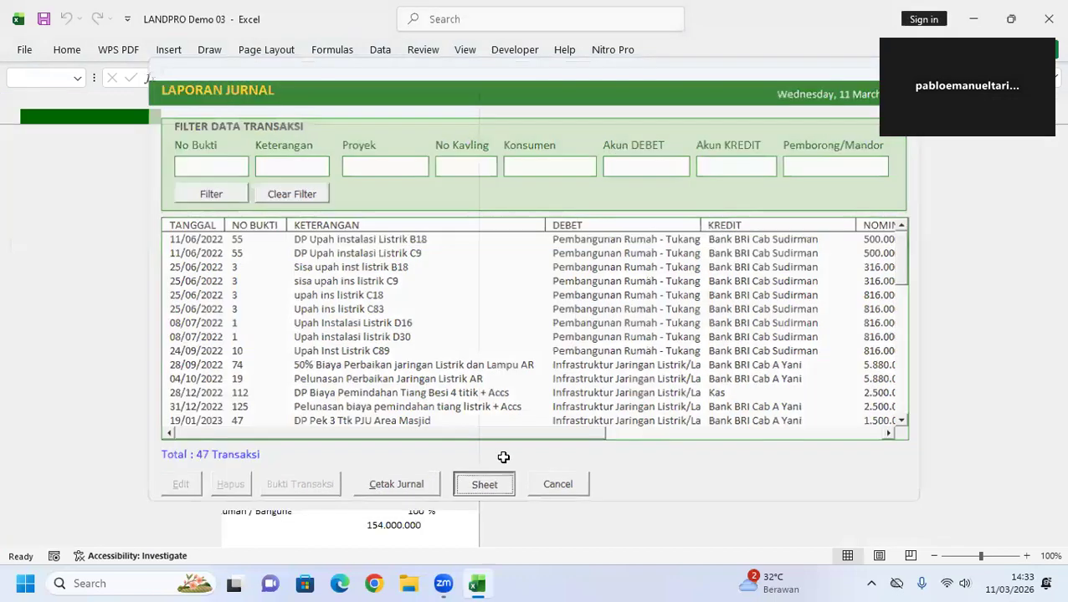
scroll(533, 360, "down", 12)
scroll(536, 358, "down", 18)
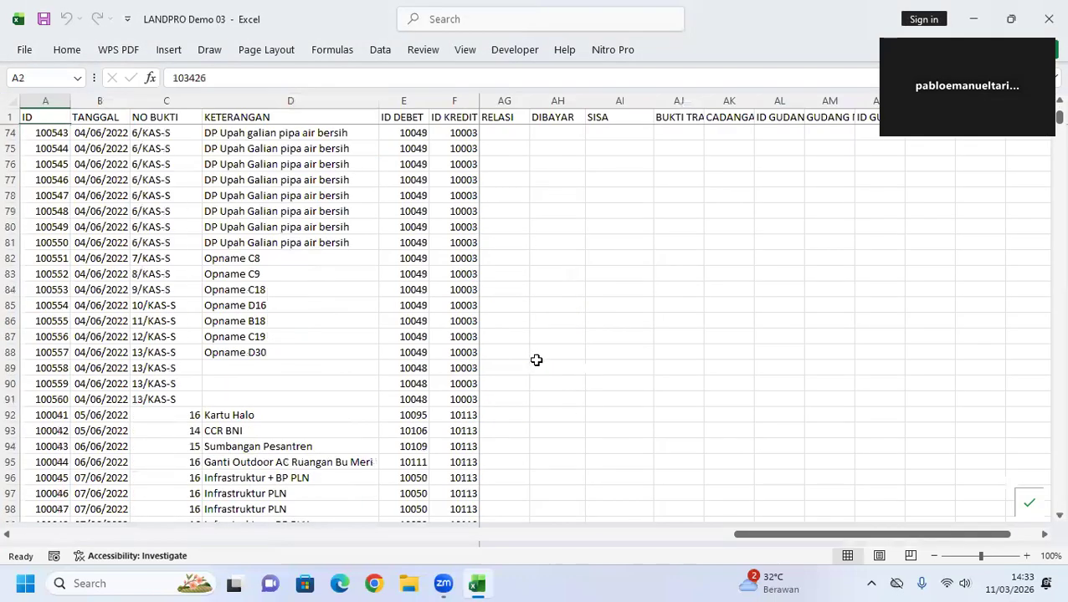
left_click(62, 349)
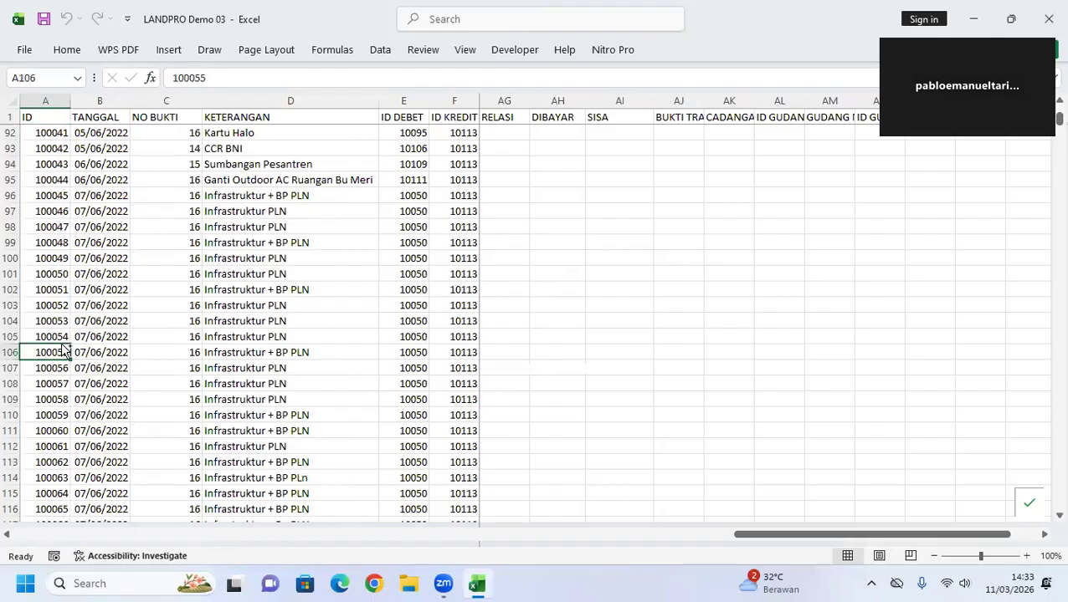
- Jump to the last journal record in the ID column, return to the first record in A2, and leave the data sheet
key("ctrl+Down")
key("ctrl+Up")
key("Down")
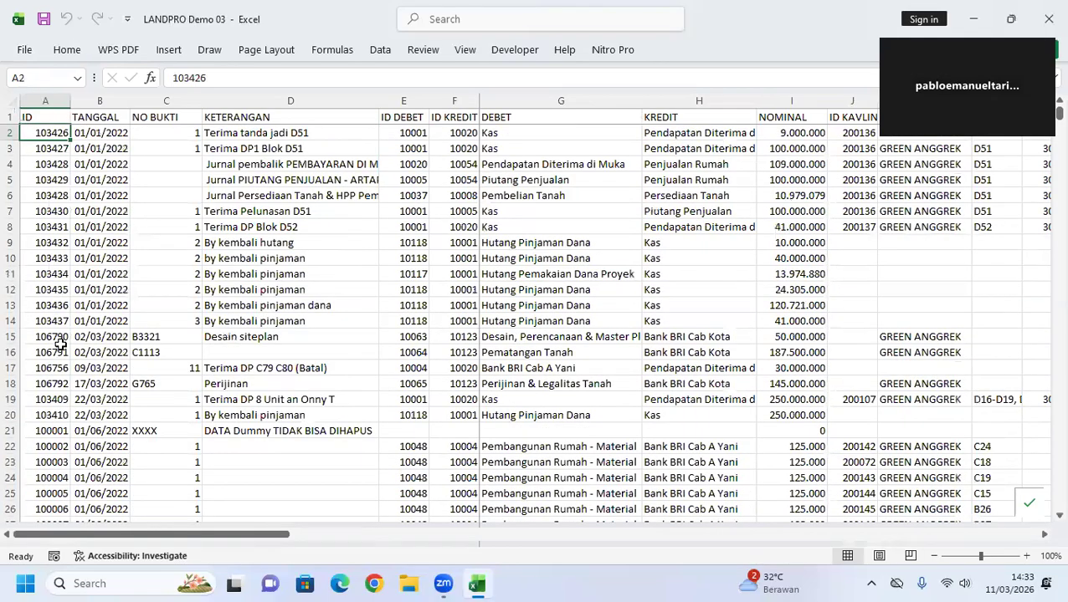
key("Escape")
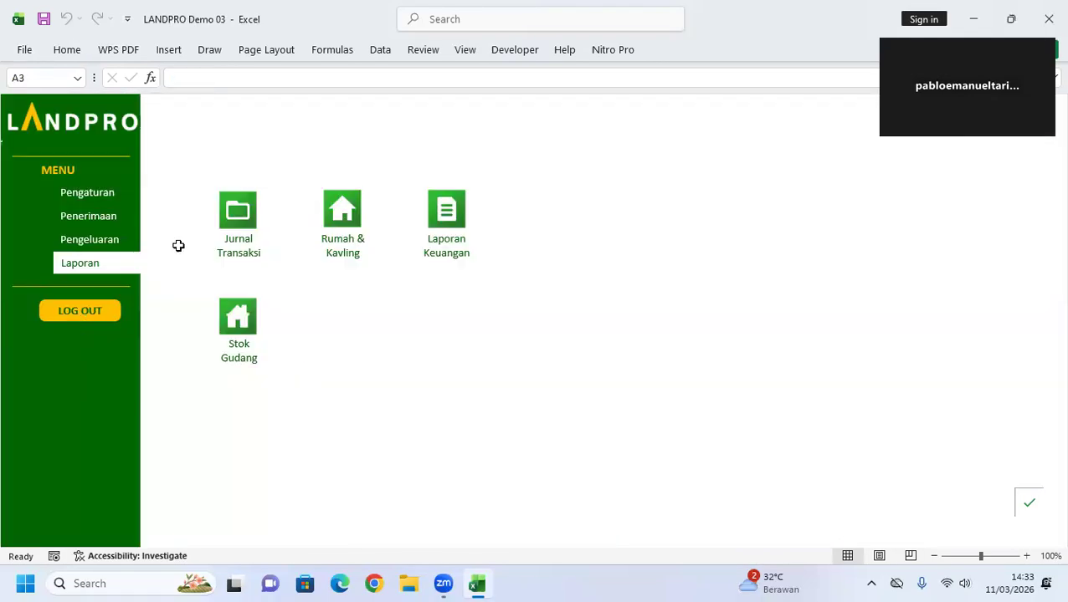
- Reopen the transaction journal's data sheet and go to the first empty row below the last record, cell A6648
left_click(235, 234)
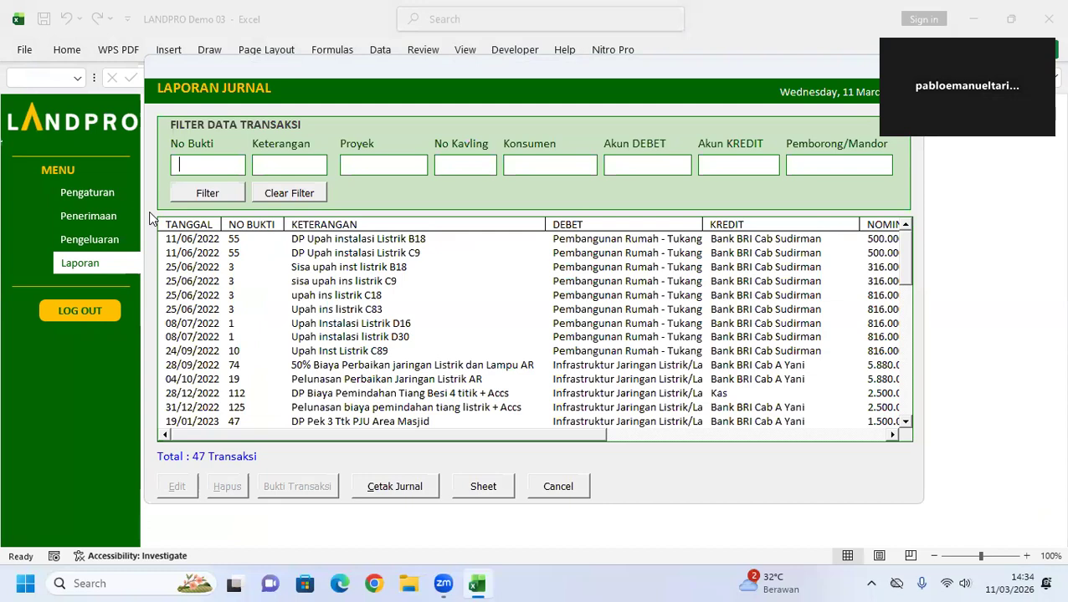
left_click(490, 489)
scroll(369, 381, "down", 20)
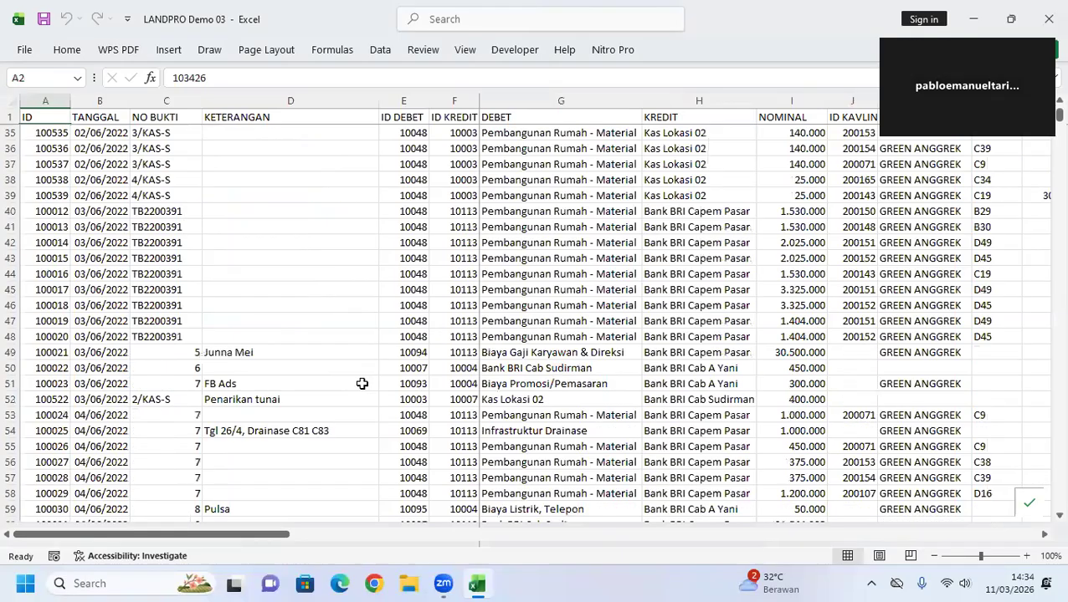
left_click(57, 415)
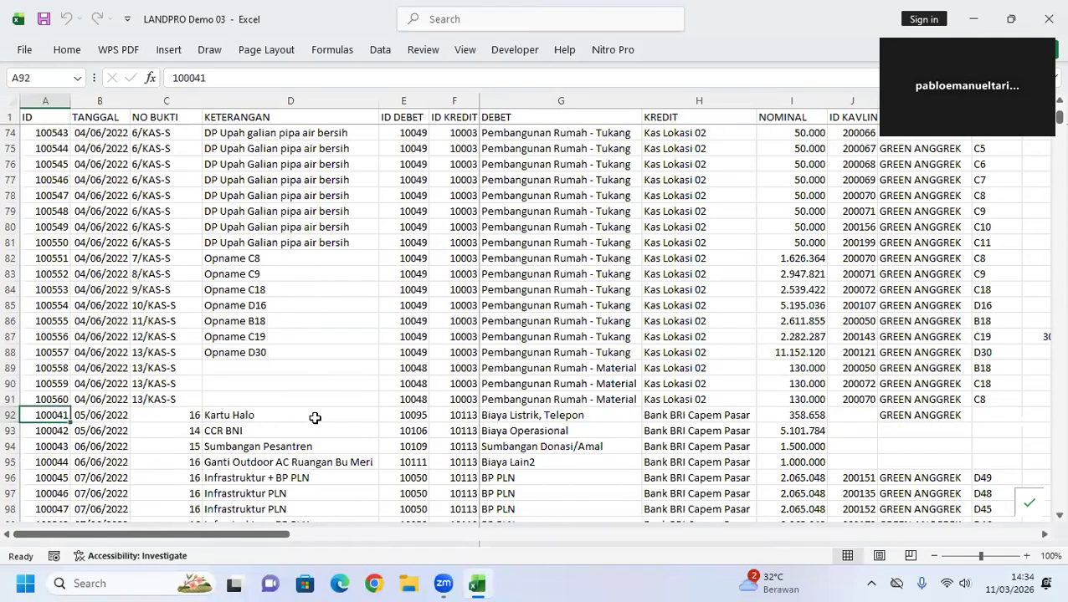
key("ctrl+Down")
key("Down")
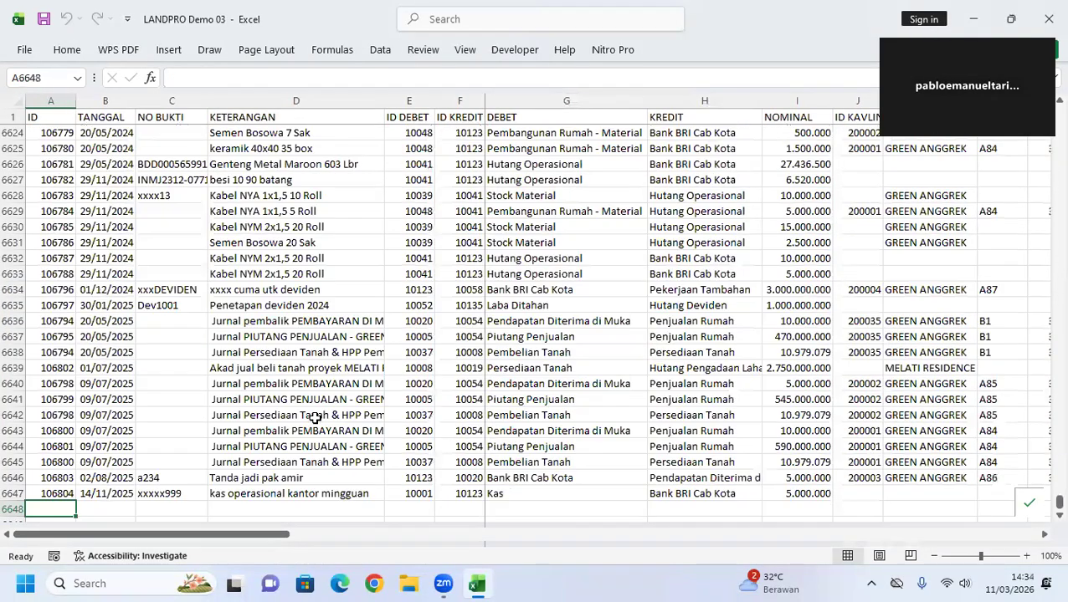
- Examine the journal's columns along empty row 6648 and the last records above it, then leave the data sheet
key("Right")
key("Right")
key("Right")
key("Right")
key("Right")
key("Right")
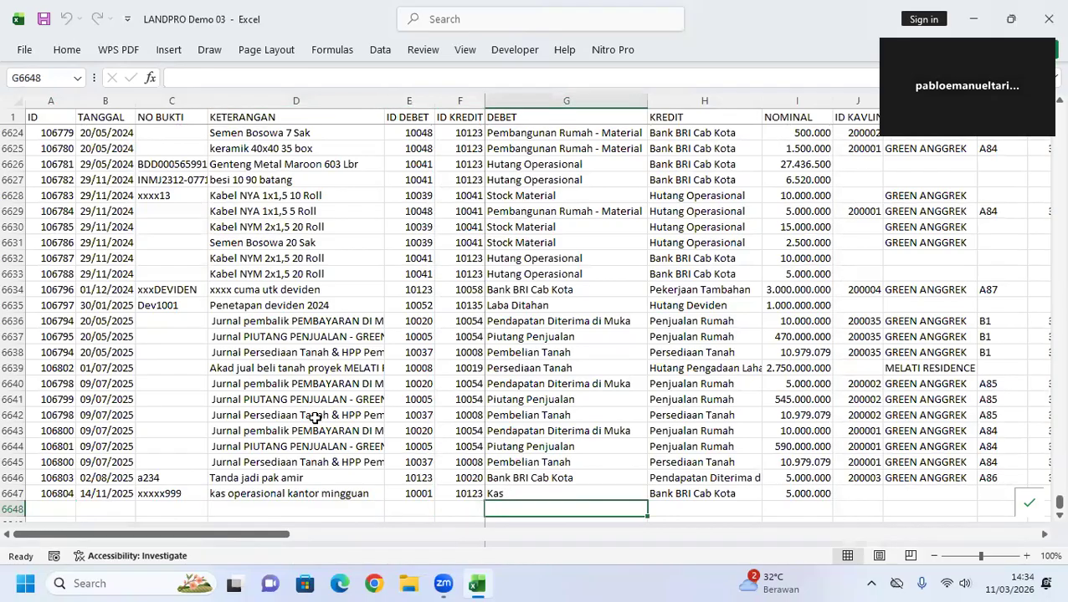
key("Right")
key("Right")
key("Right")
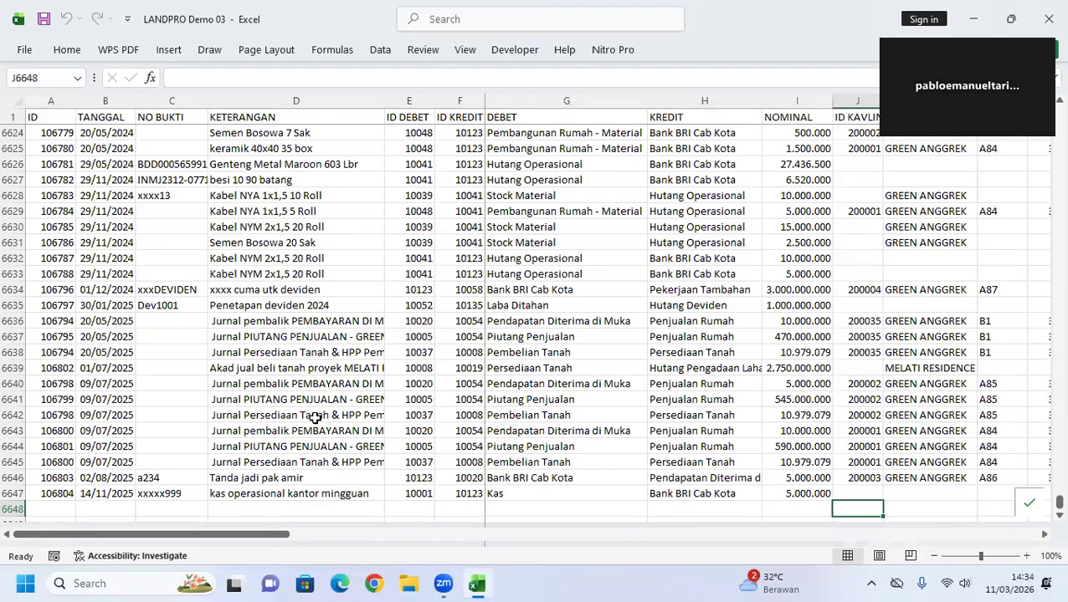
key("Left")
key("Left")
key("Left")
key("Left")
key("Left")
key("Left")
key("Left")
key("Left")
key("Left")
key("Up")
key("Down")
key("Right")
key("Right")
key("Right")
key("Right")
key("Right")
key("Right")
key("Right")
key("Right")
key("Right")
key("Right")
key("Right")
key("Right")
key("Right")
key("Right")
key("Right")
key("Right")
key("Right")
key("Right")
key("Right")
key("Right")
key("Left")
key("Left")
key("Left")
key("Left")
key("Left")
key("Left")
key("Left")
key("Left")
key("Left")
key("Left")
key("Left")
key("Left")
key("Left")
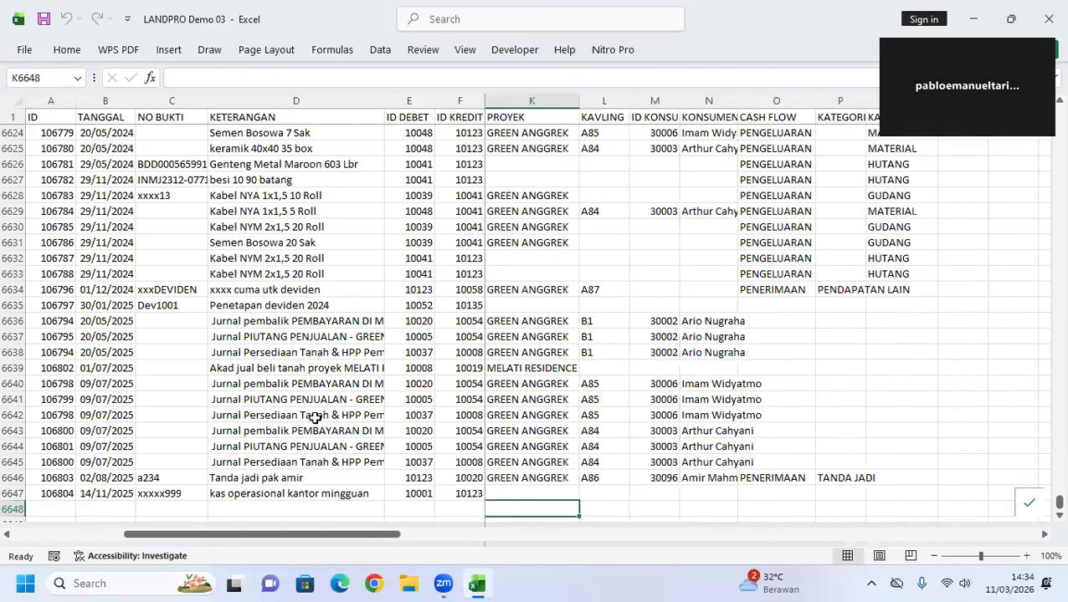
scroll(305, 415, "down", 2)
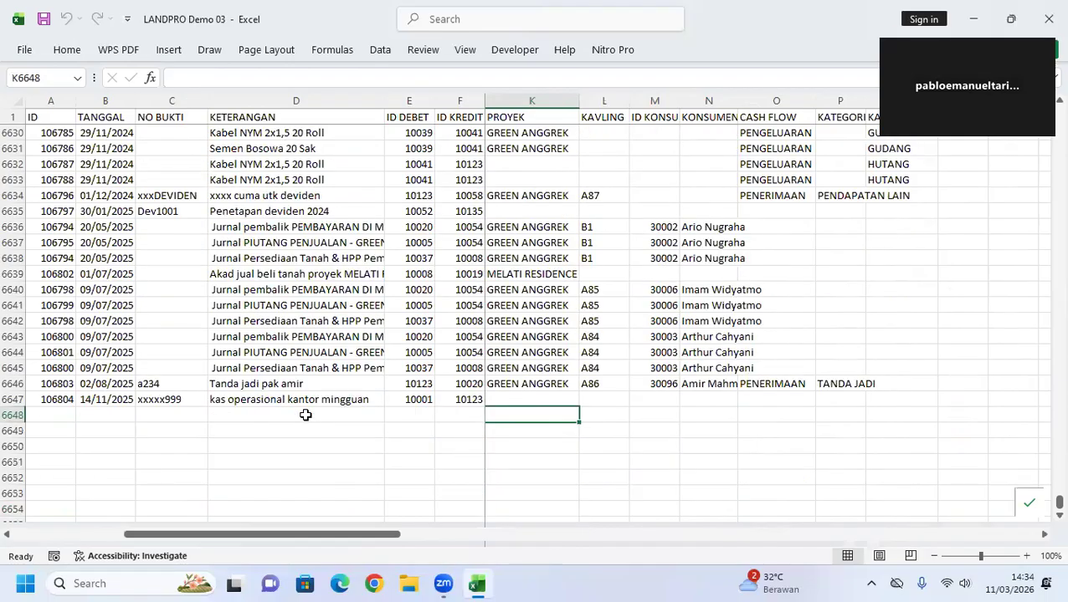
scroll(305, 415, "up", 5)
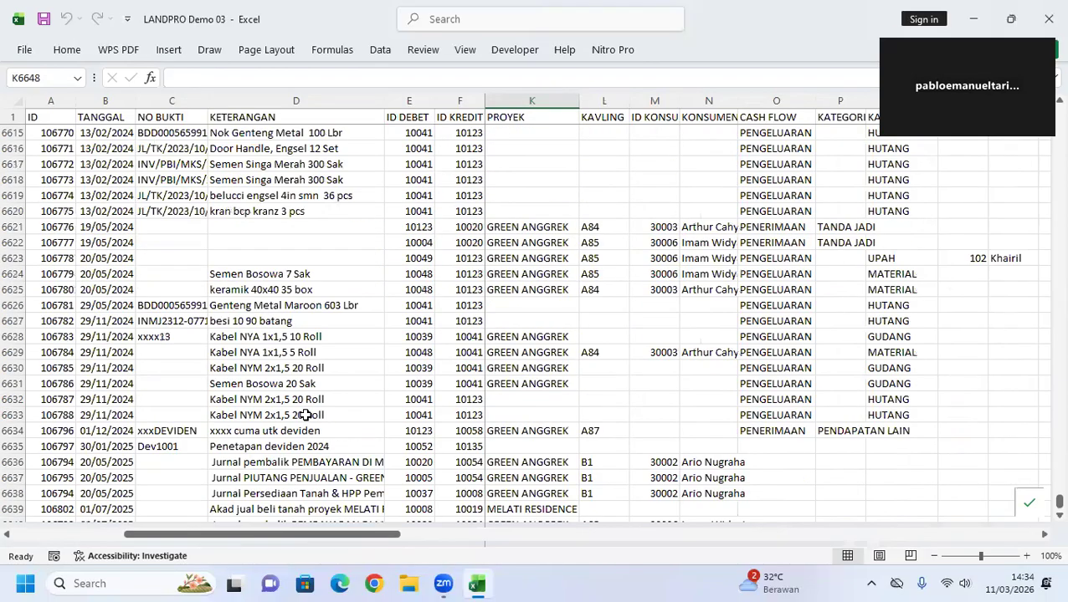
key("Escape")
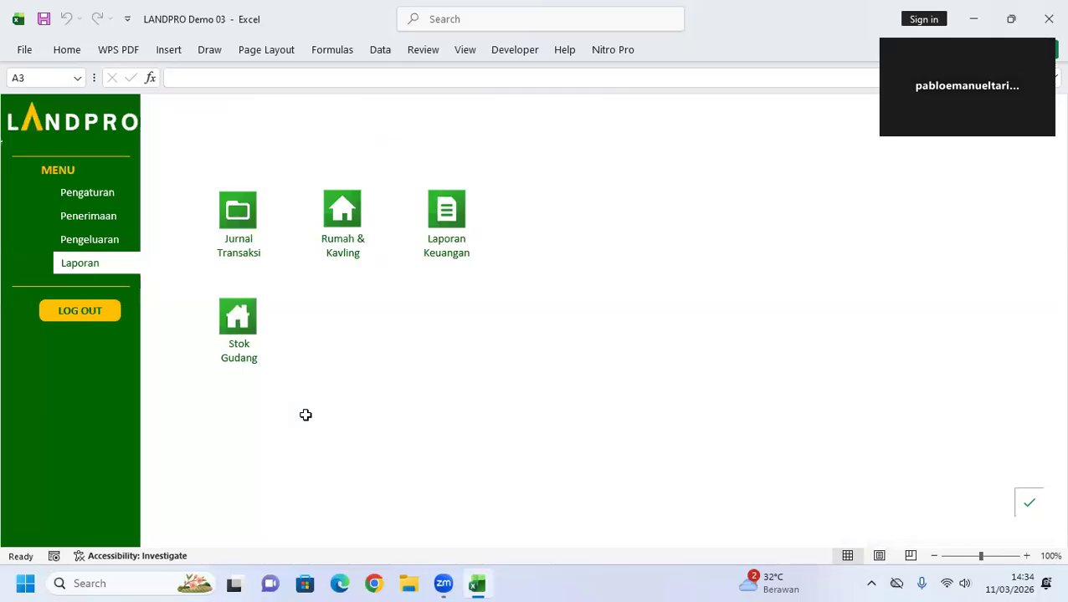
left_click(88, 215)
left_click(97, 246)
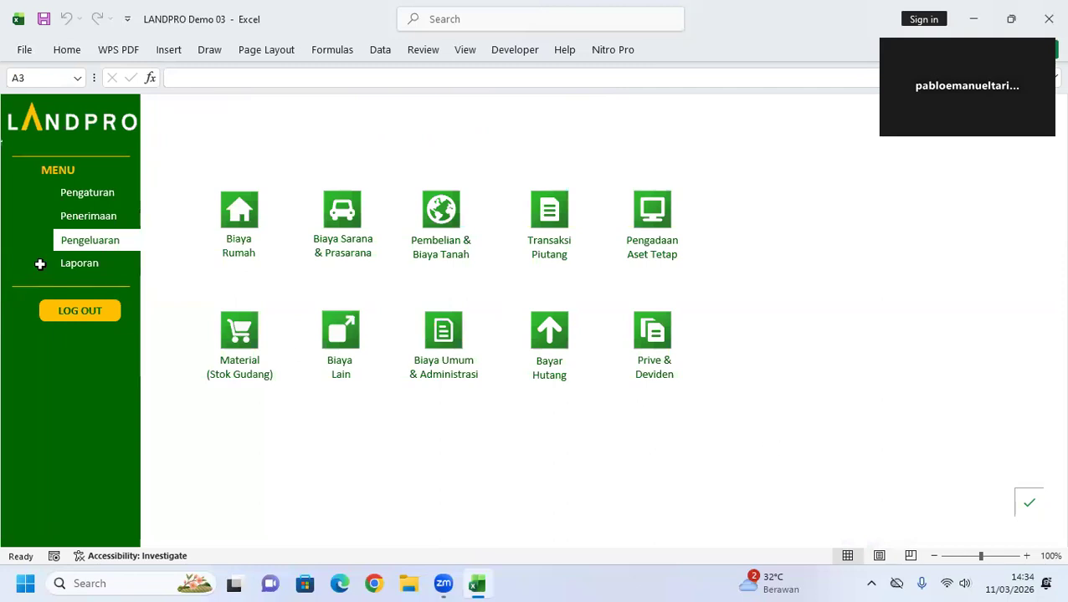
- Generate the LABA RUGI financial report for KONSOLIDASI PERUSAHAAN (Semua Proyek), 01 January 2022 to 14 November 2025
left_click(92, 277)
left_click(450, 225)
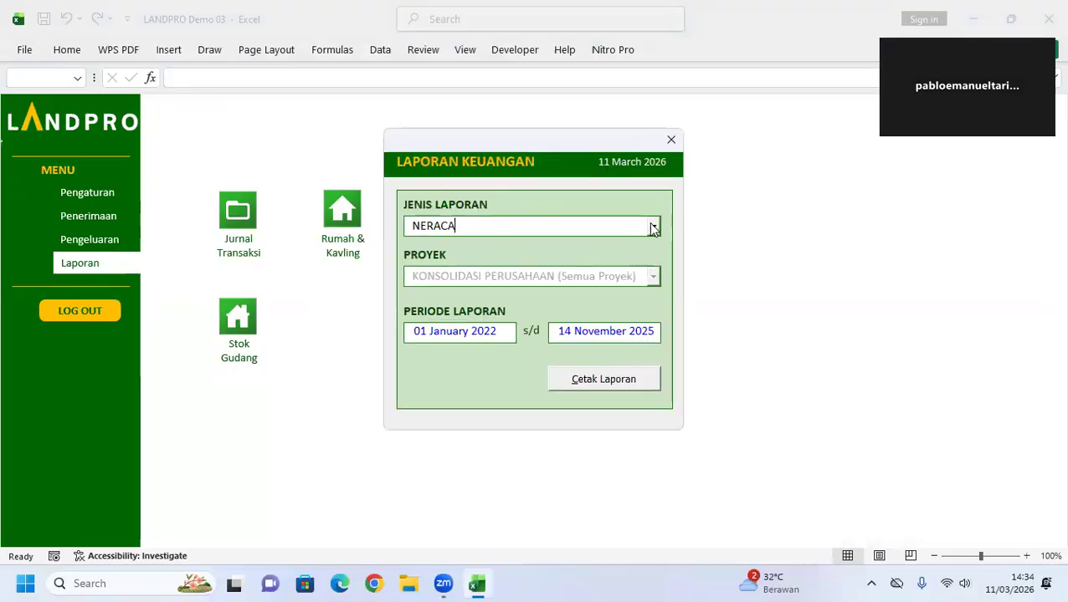
left_click(654, 227)
left_click(557, 263)
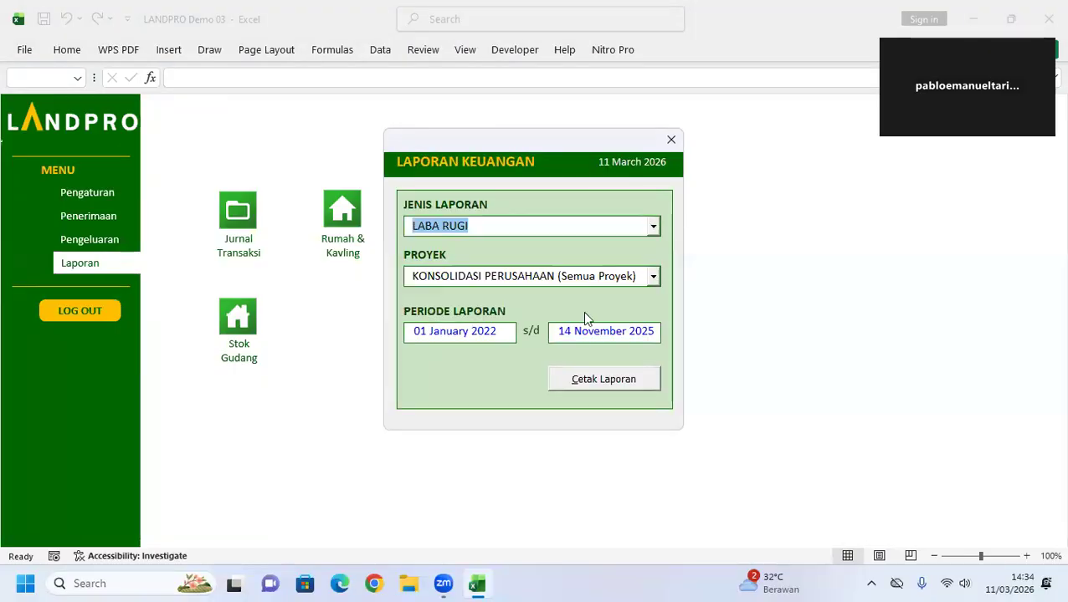
left_click(594, 381)
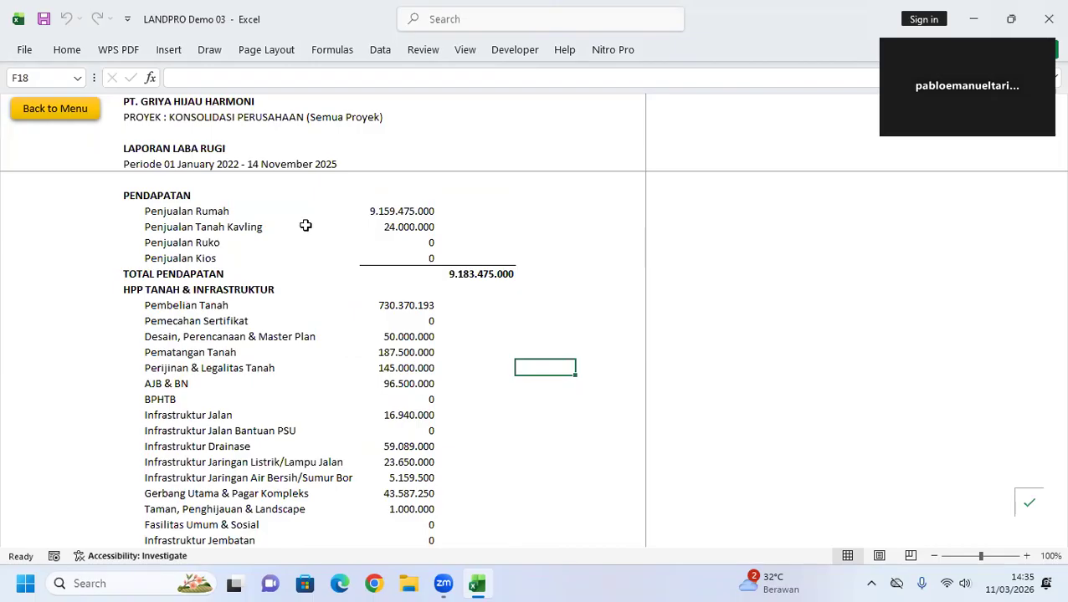
- Examine the profit and loss report from income down to other income and other costs, then return to the main menu
scroll(306, 224, "down", 4)
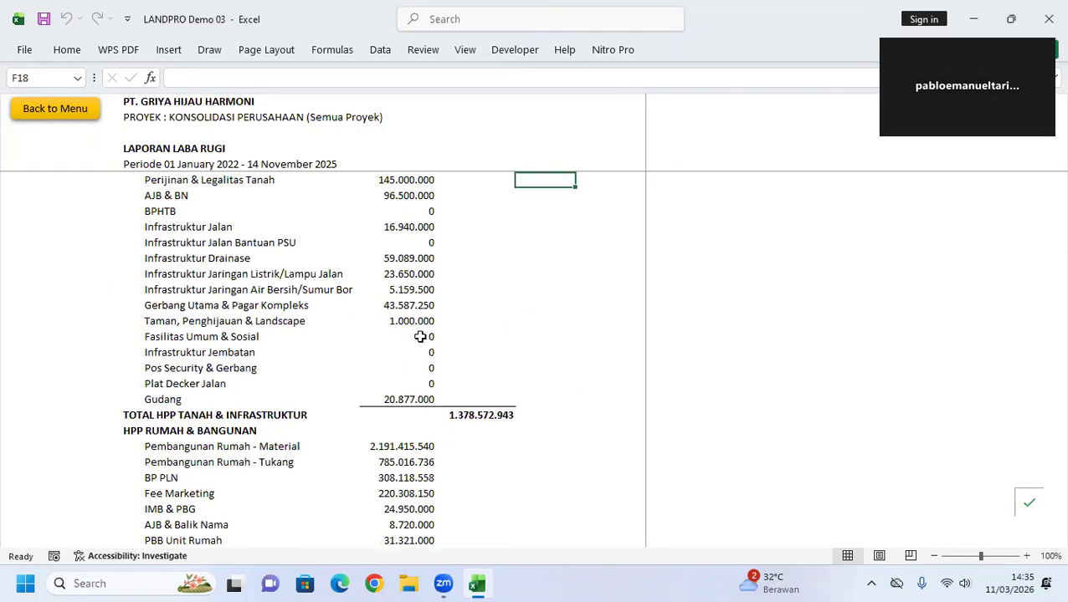
scroll(420, 319, "down", 4)
scroll(420, 335, "down", 3)
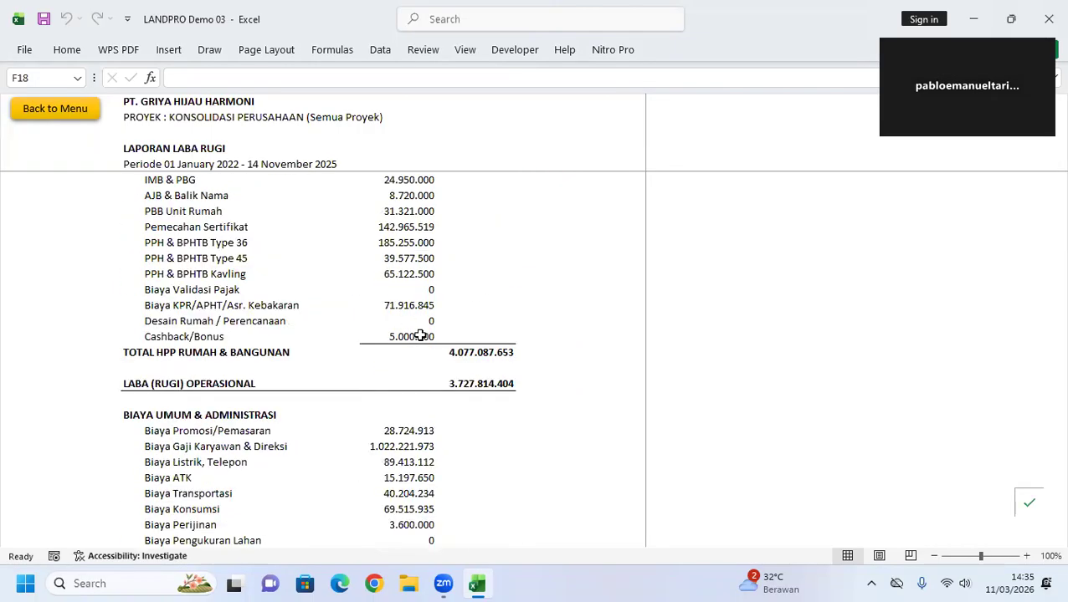
scroll(422, 336, "down", 4)
scroll(422, 336, "up", 15)
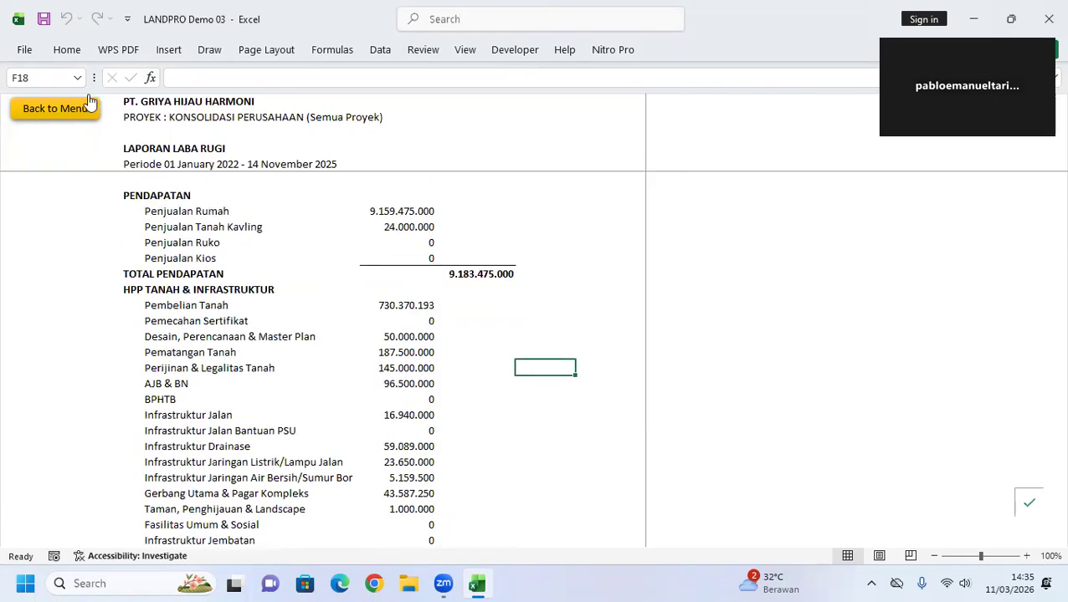
scroll(123, 169, "down", 9)
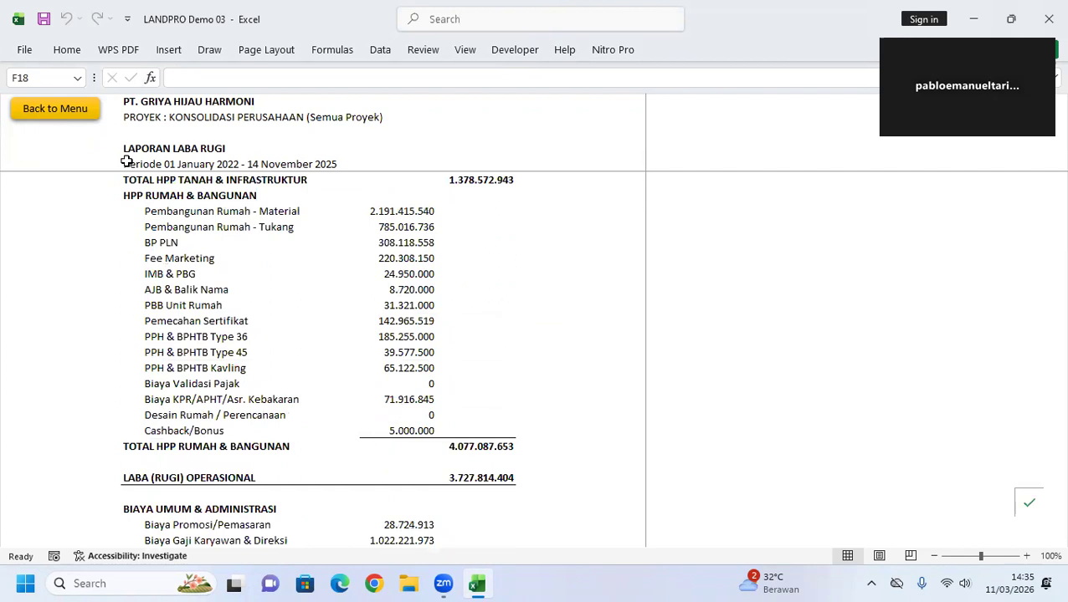
scroll(244, 239, "down", 11)
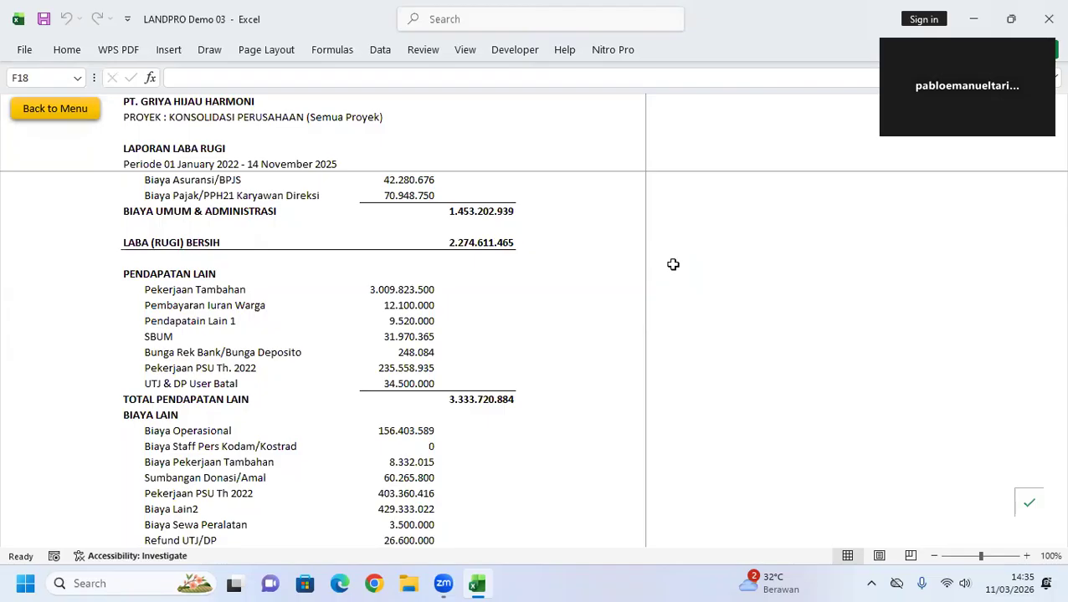
left_click(32, 114)
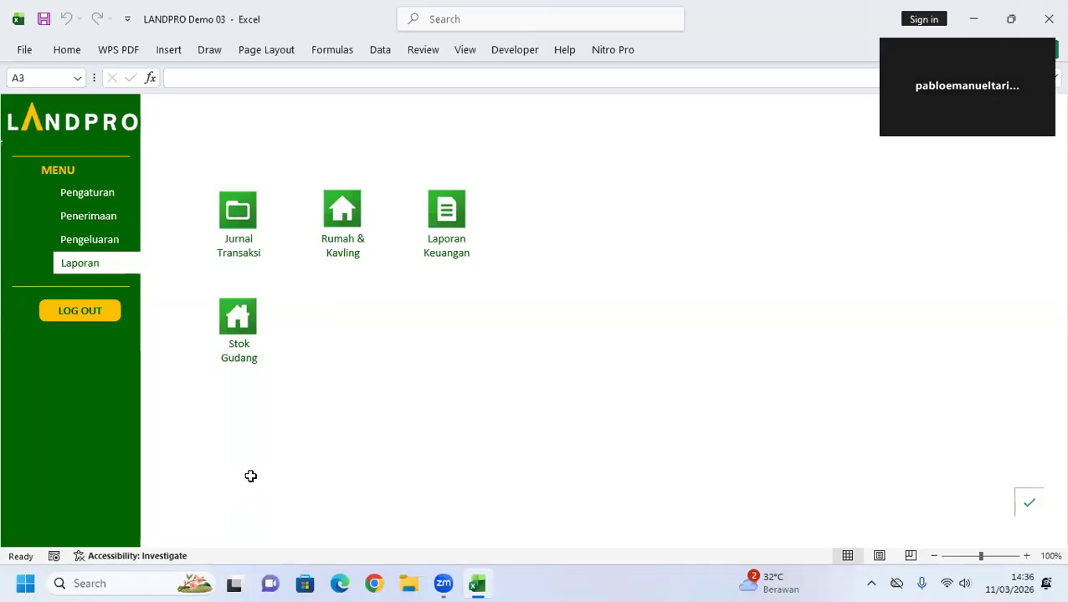
- Generate the Rekap Semua Material stock report for Gudang GREEN ANGGREK and look through its material list
left_click(237, 318)
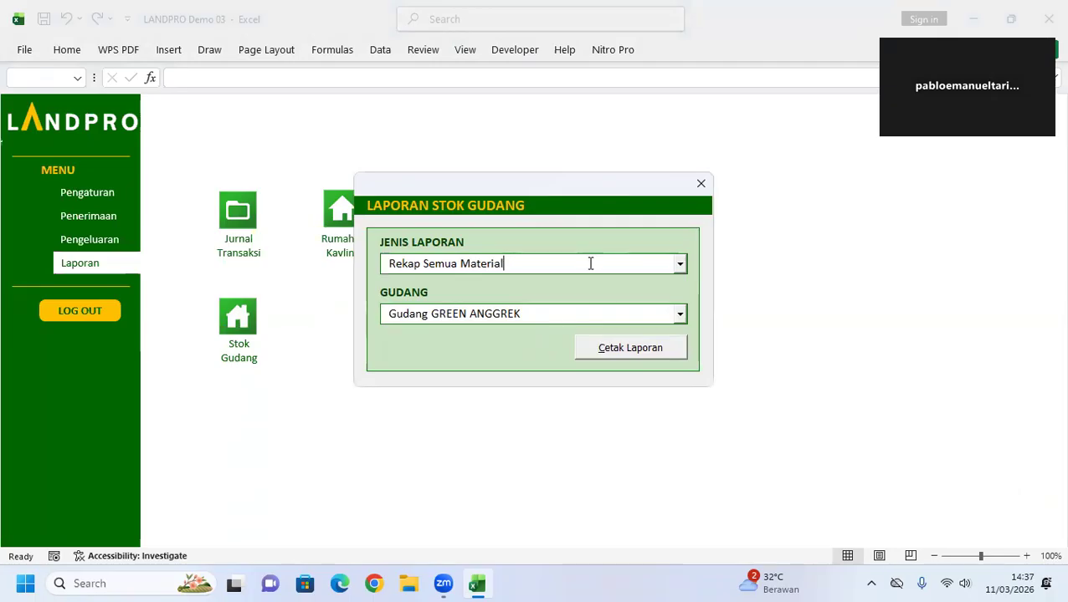
left_click(620, 349)
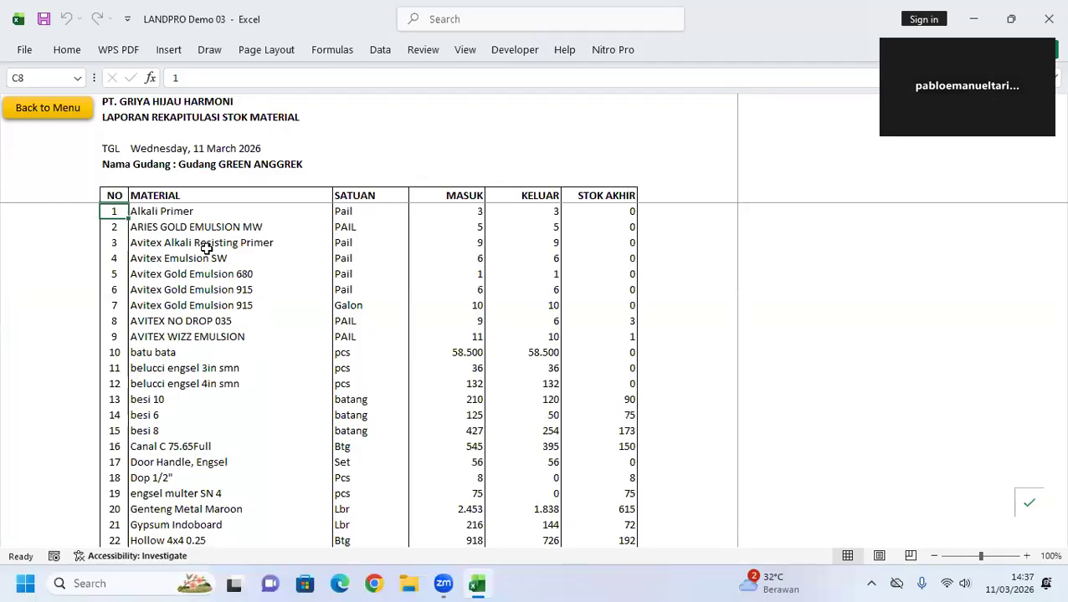
scroll(207, 248, "down", 10)
scroll(225, 276, "up", 5)
scroll(231, 284, "up", 5)
scroll(587, 355, "down", 3)
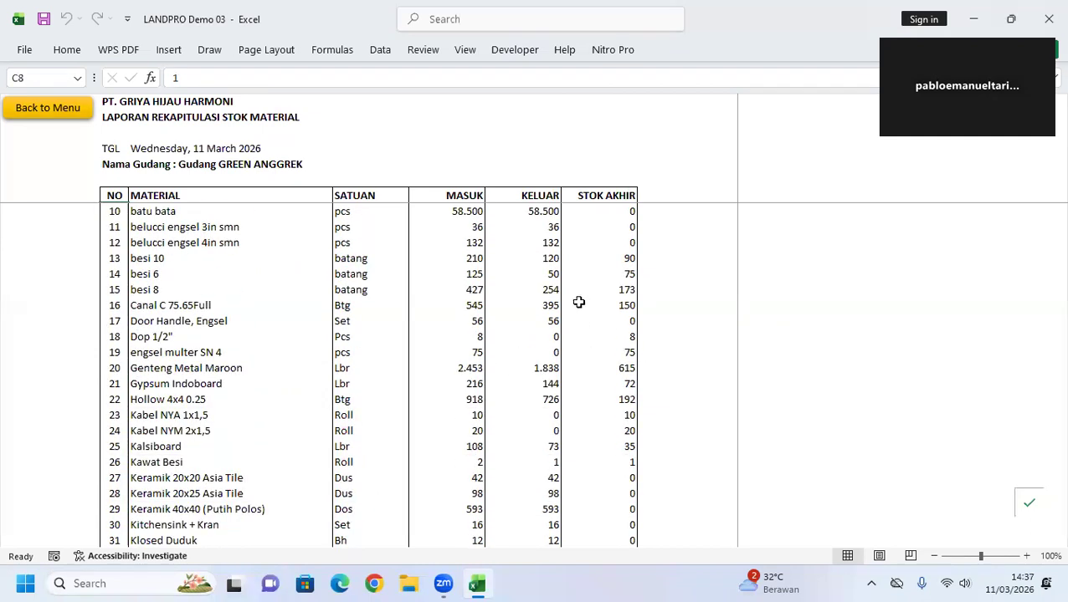
- Check the besi 10 row and the materials below it in the stock recap, then return to the main menu
left_click(196, 254)
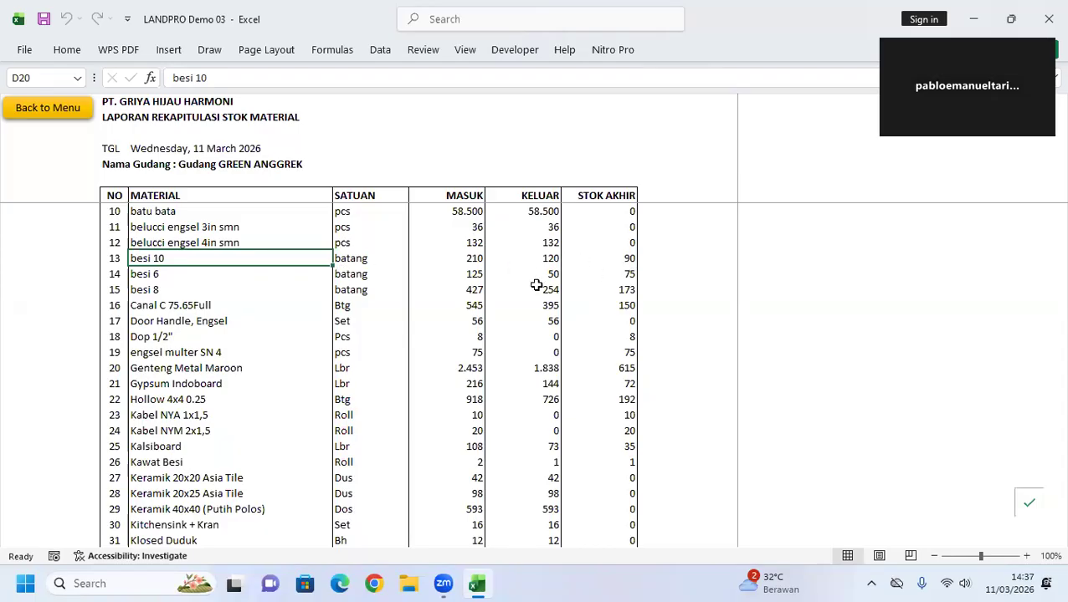
scroll(539, 286, "down", 1)
scroll(458, 284, "down", 2)
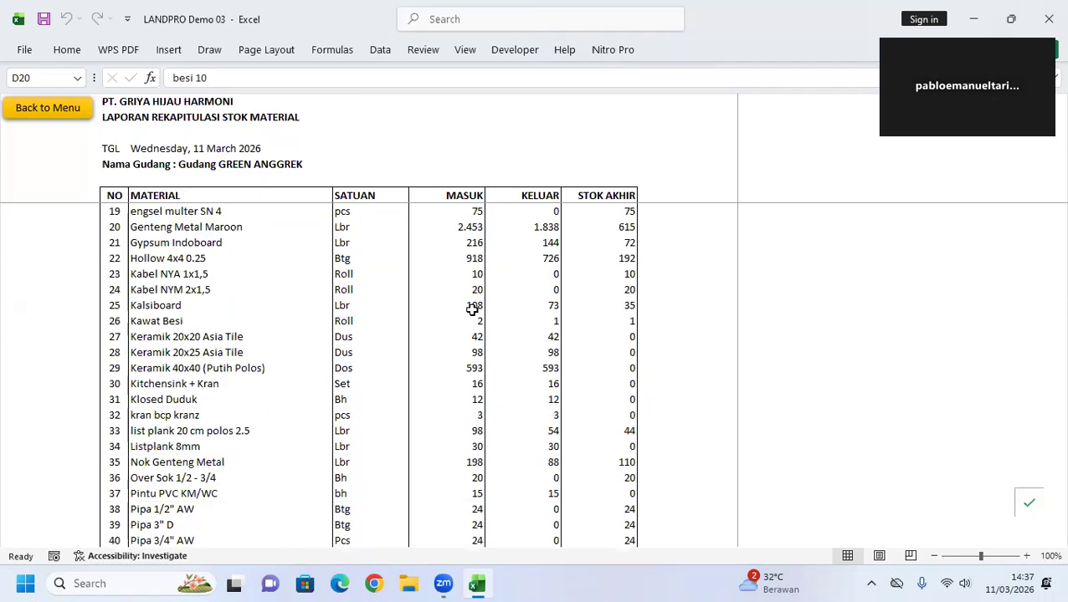
scroll(472, 310, "up", 6)
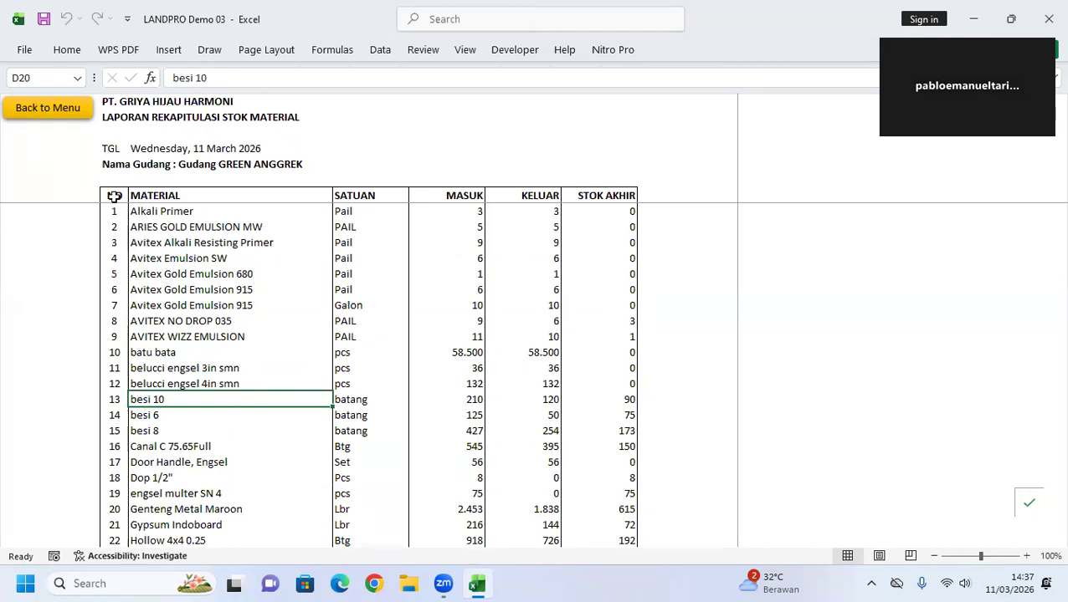
left_click(71, 121)
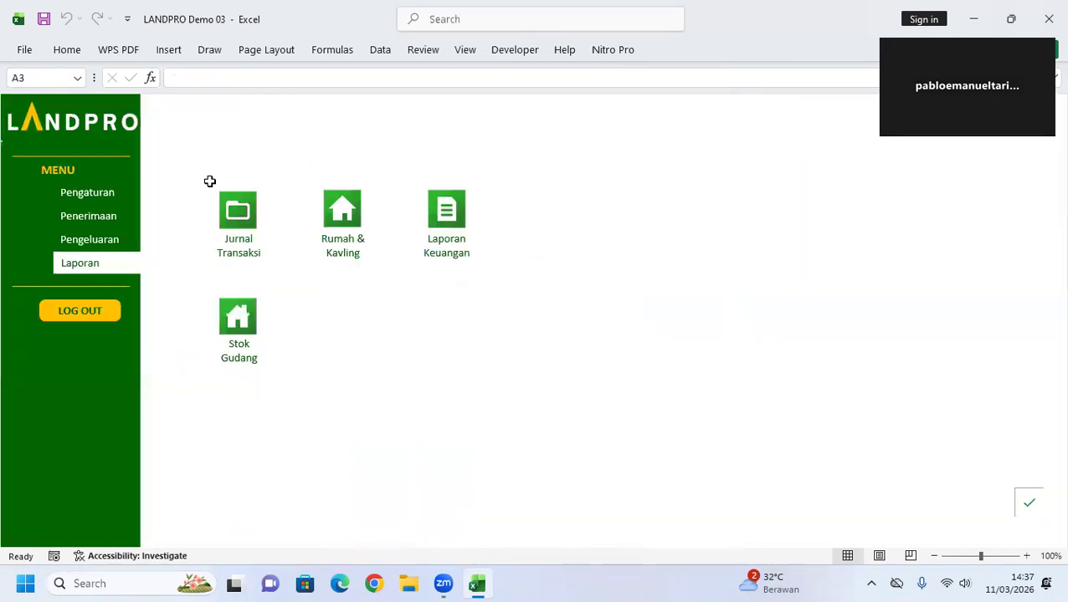
- Generate the Rincian Mutasi Per Material report for besi 10 in Gudang GREEN ANGGREK, review it, and return to the main menu
left_click(244, 327)
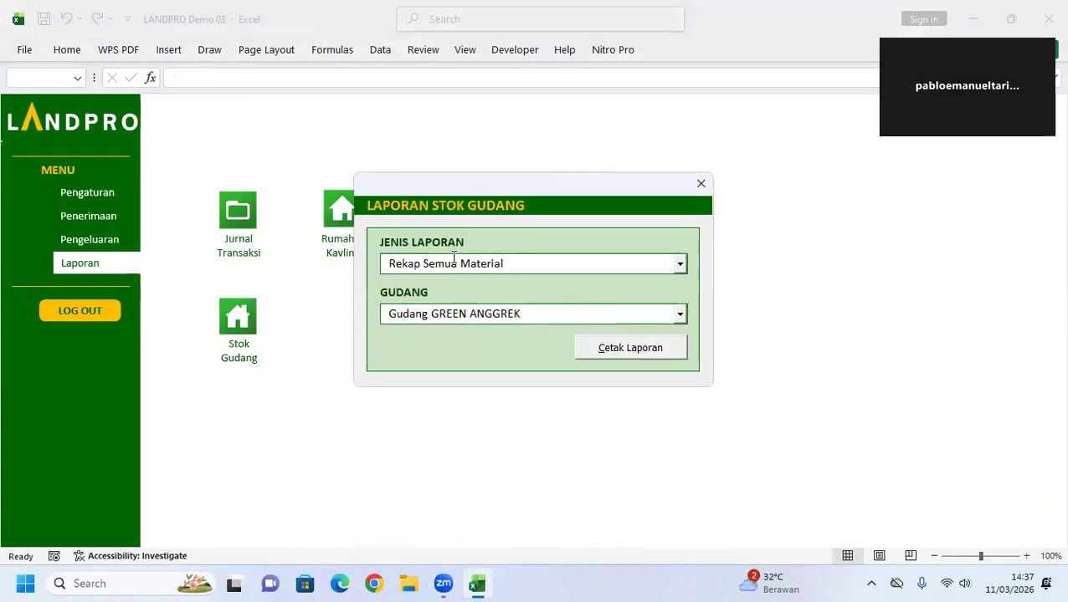
left_click(680, 264)
left_click(587, 299)
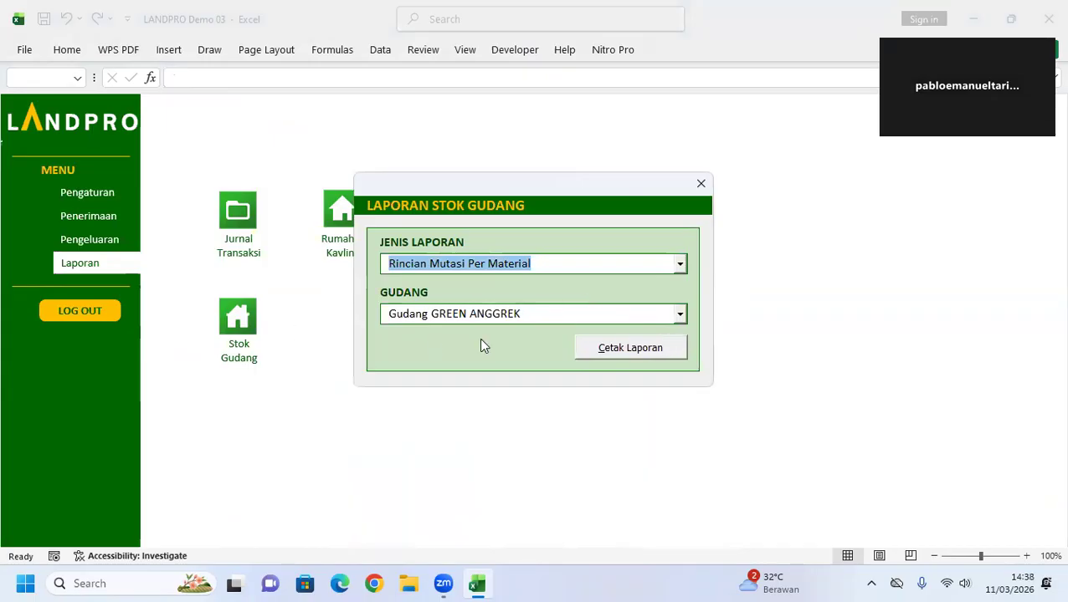
left_click(623, 348)
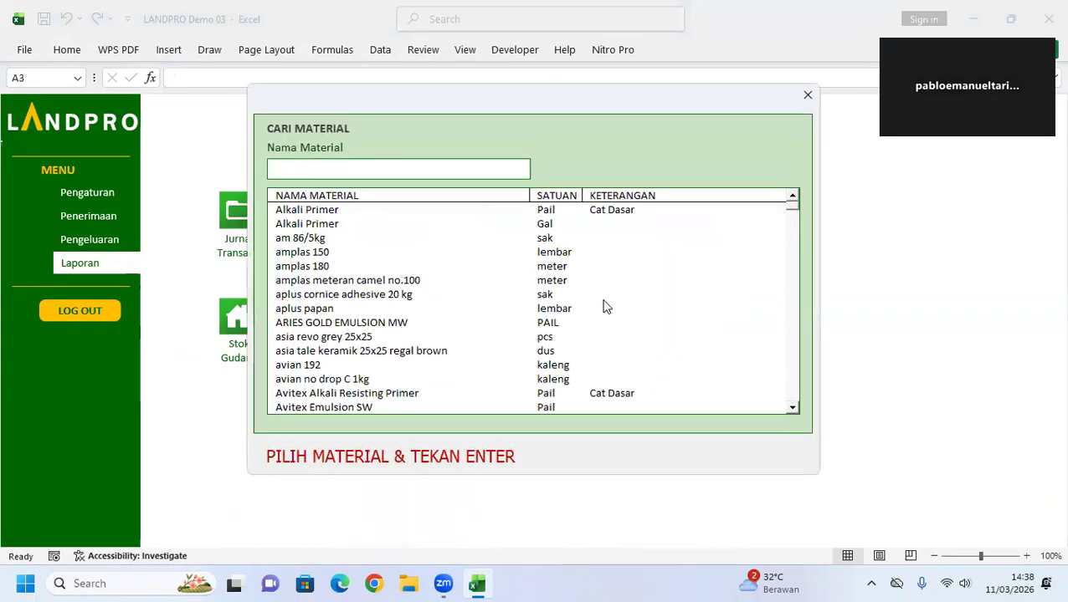
type("besi")
key("Down")
key("Return")
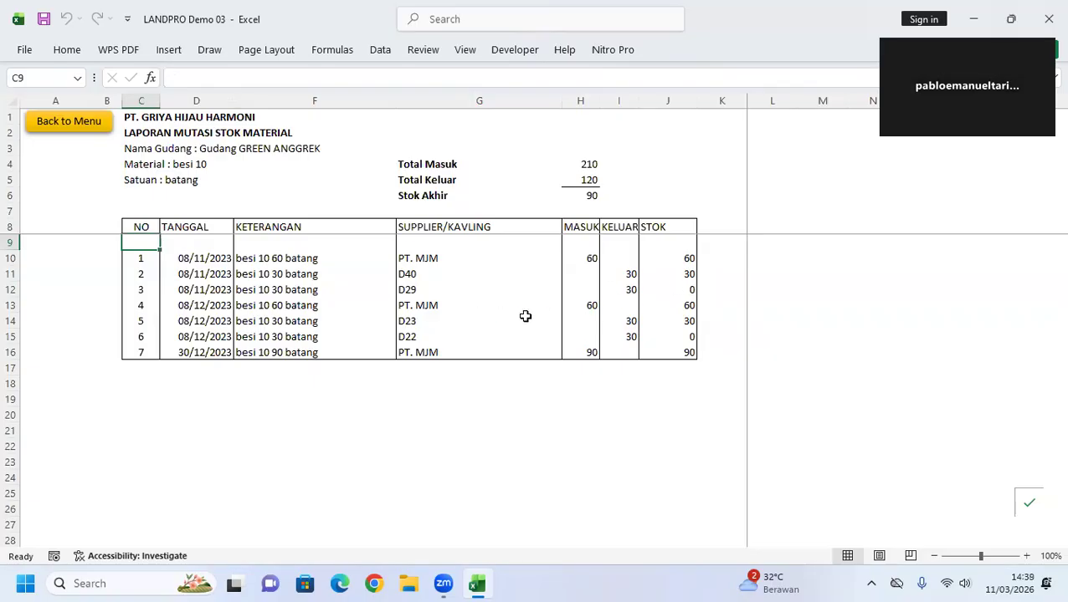
left_click(100, 121)
- Generate the Rincian Mutasi Per Material stock report for batu bata in Gudang GREEN ANGGREK
left_click(238, 318)
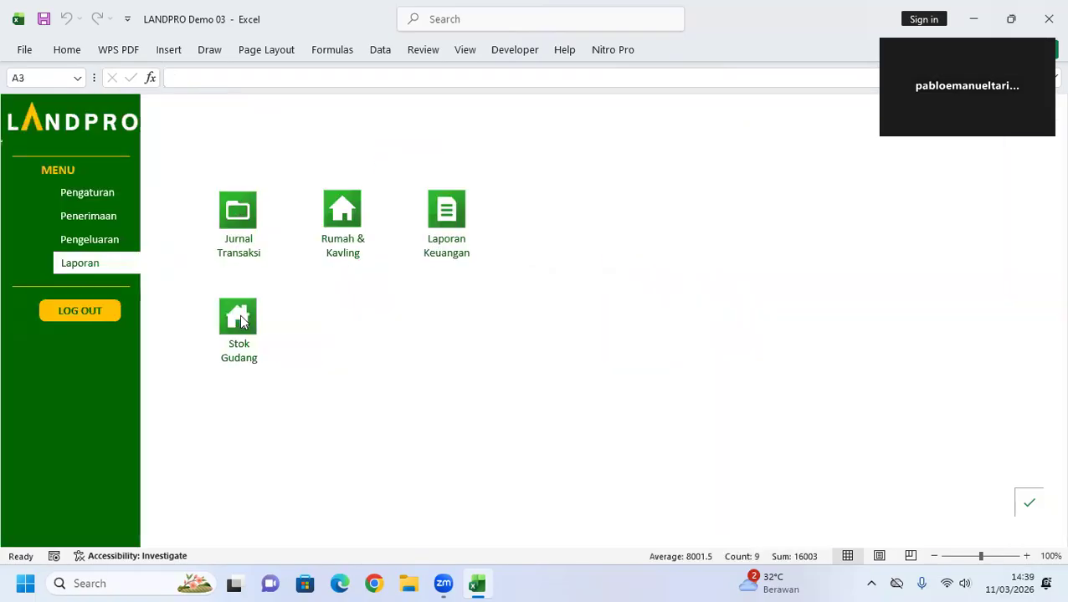
left_click(679, 264)
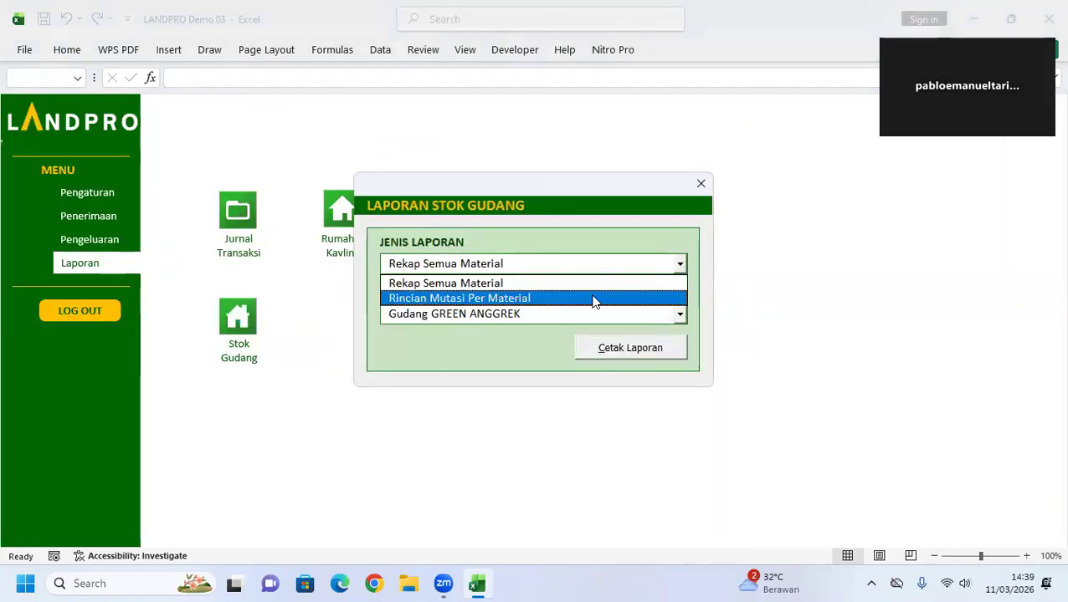
left_click(590, 299)
left_click(615, 347)
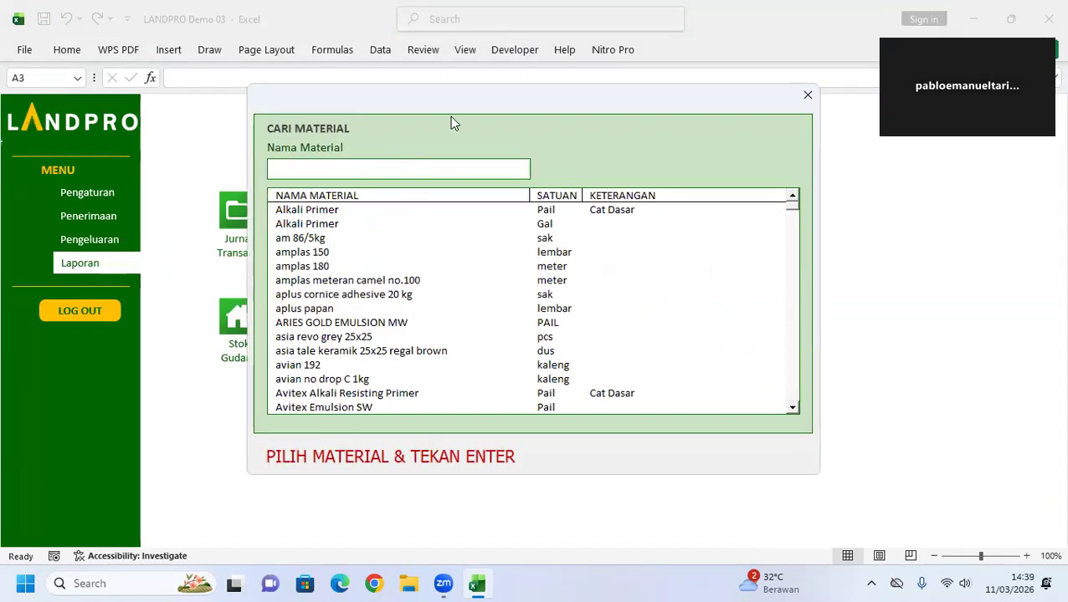
type("bata")
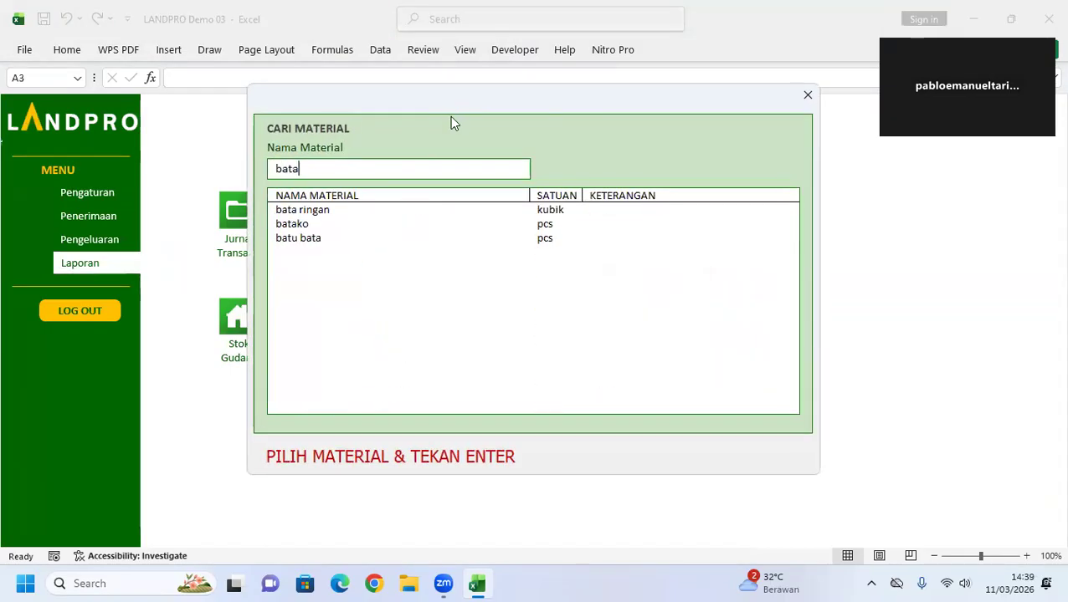
left_click(321, 238)
key("Return")
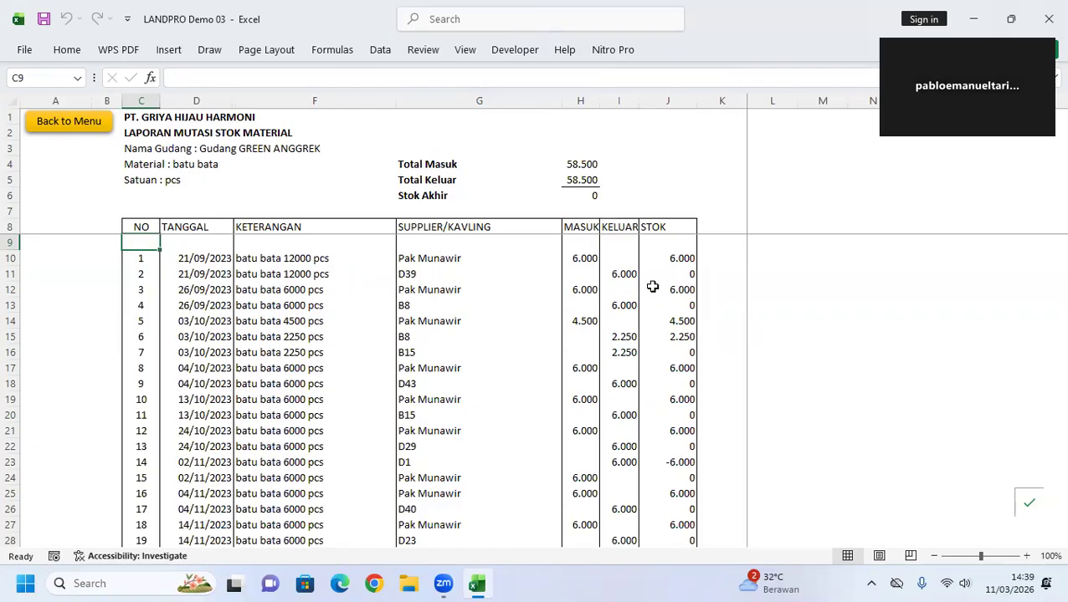
- Review the batu bata stock movements down to the last December 2023 entries, and return to the main menu
scroll(657, 317, "down", 4)
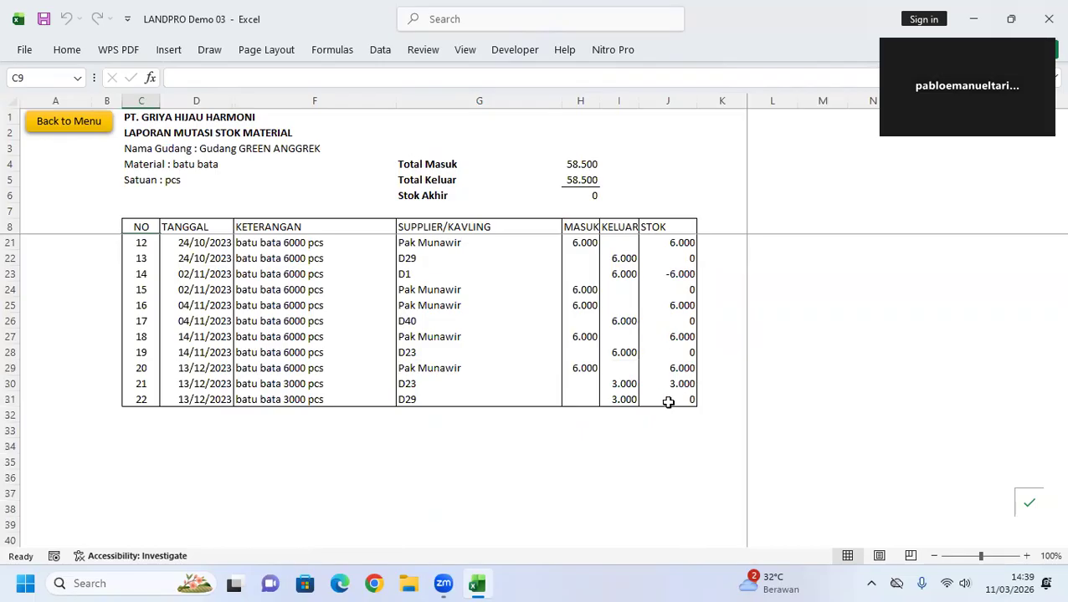
scroll(418, 385, "up", 3)
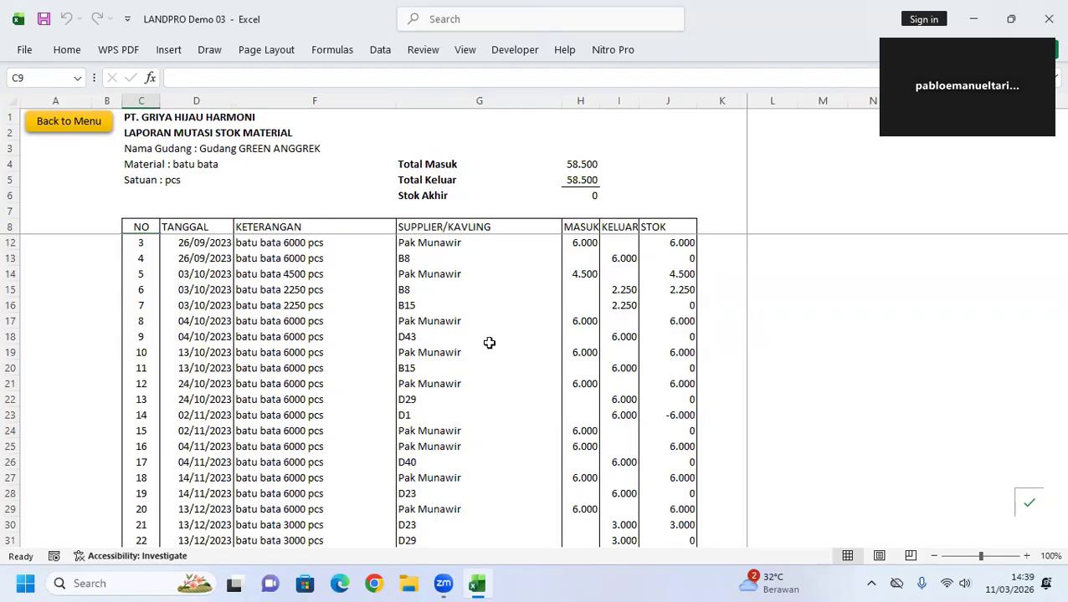
scroll(527, 353, "down", 3)
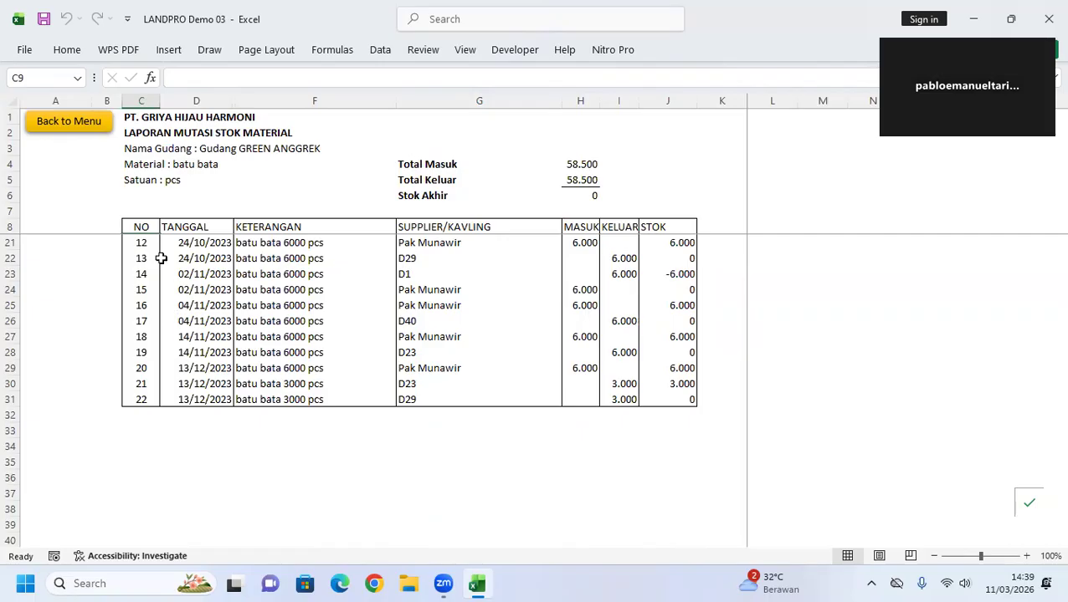
left_click(98, 121)
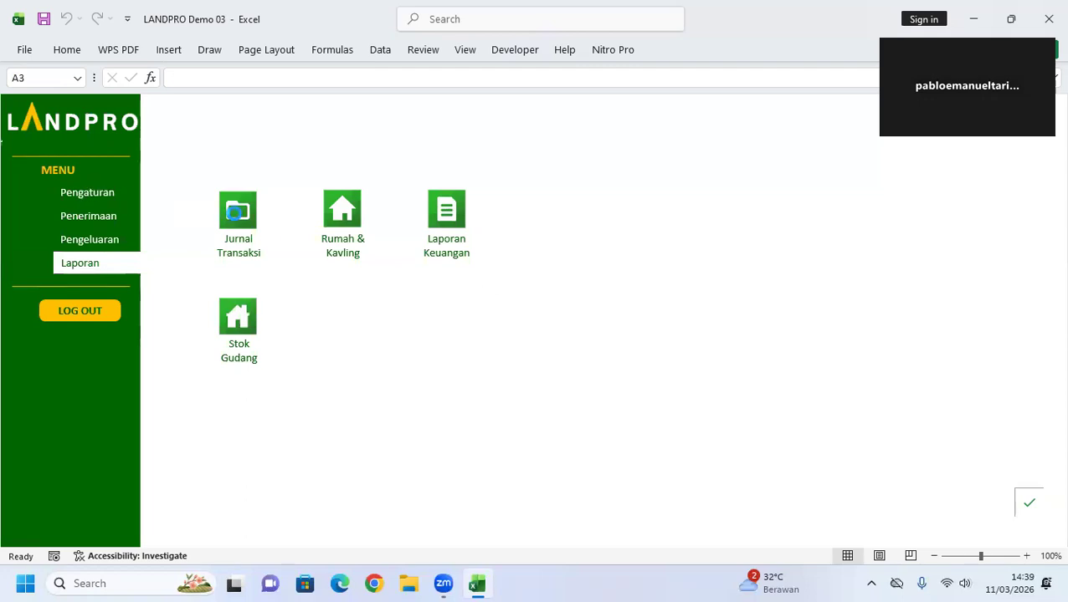
- Open the transaction journal and bring up the transaction proof form for the Upah ins listrik C83 entry
left_click(234, 214)
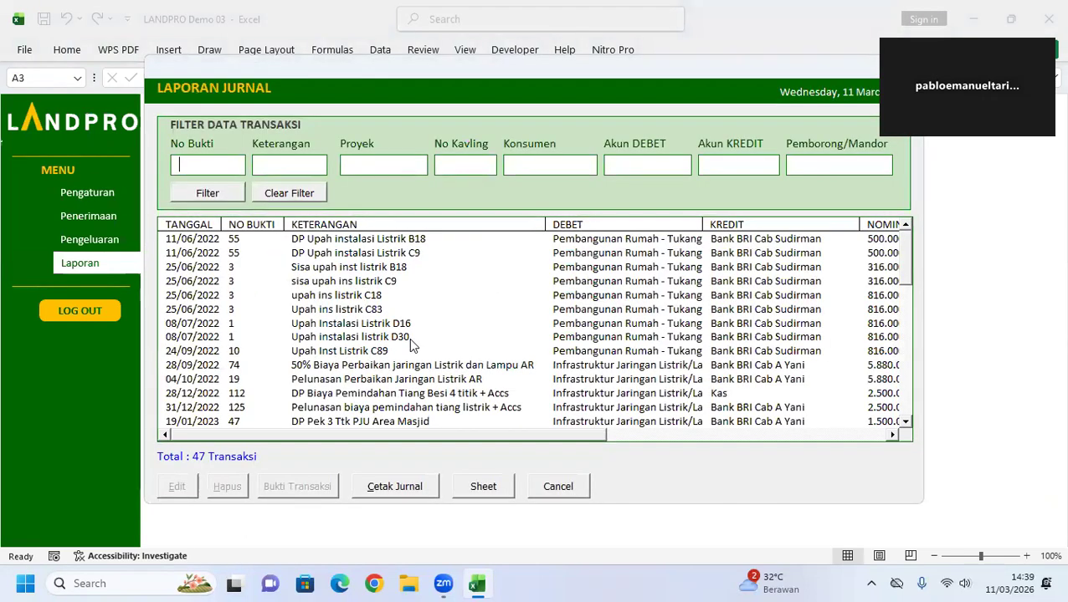
left_click(371, 311)
left_click(323, 485)
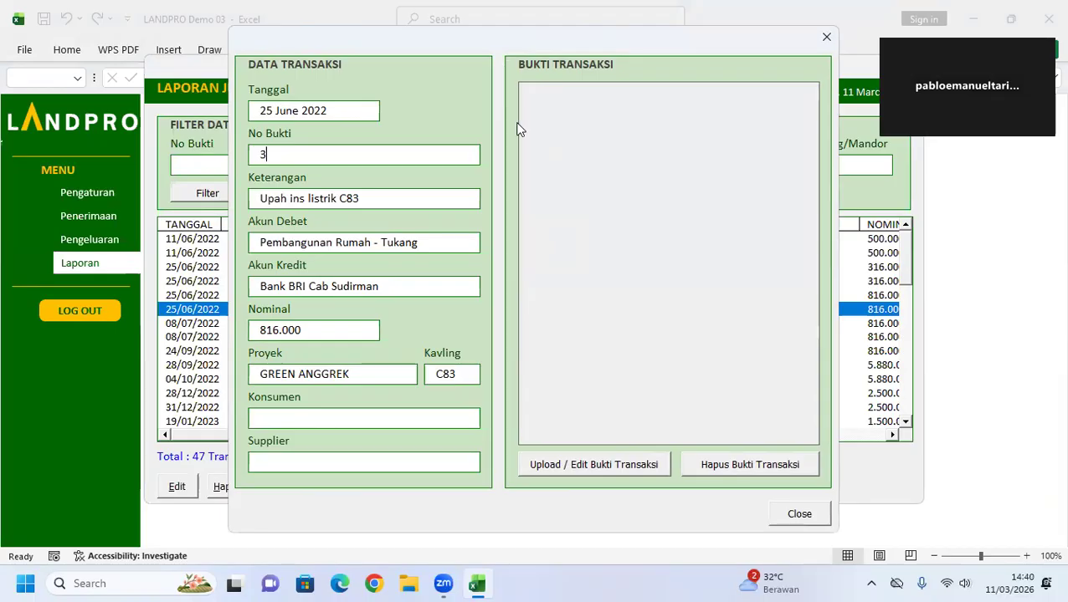
left_click_drag(671, 44, 645, 107)
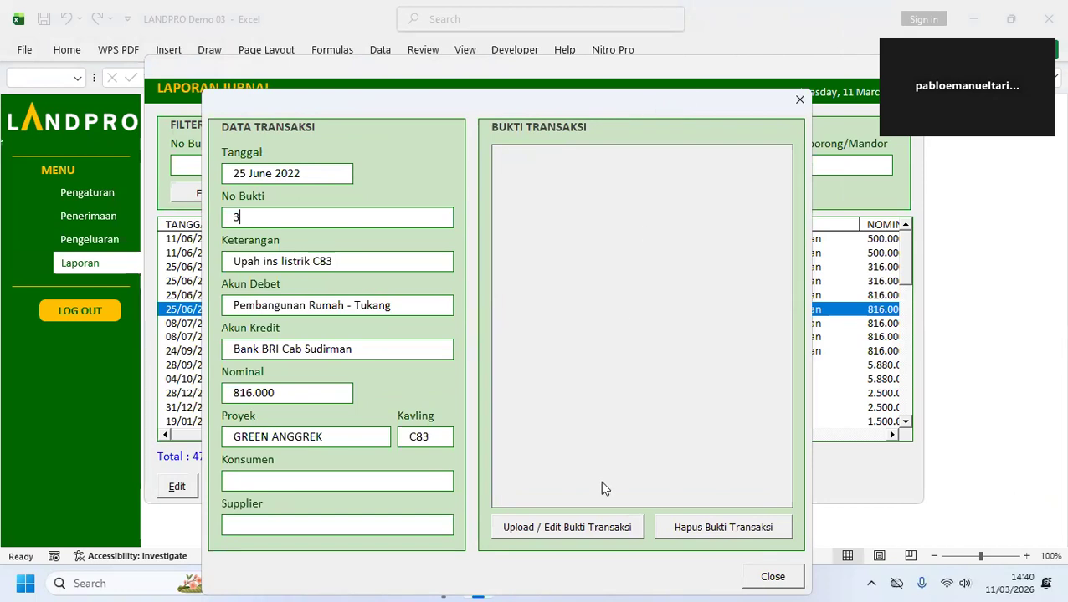
- Start uploading a proof photo for the C83 transaction and browse Google Drive to the Kelas Online Developer folder
left_click(588, 527)
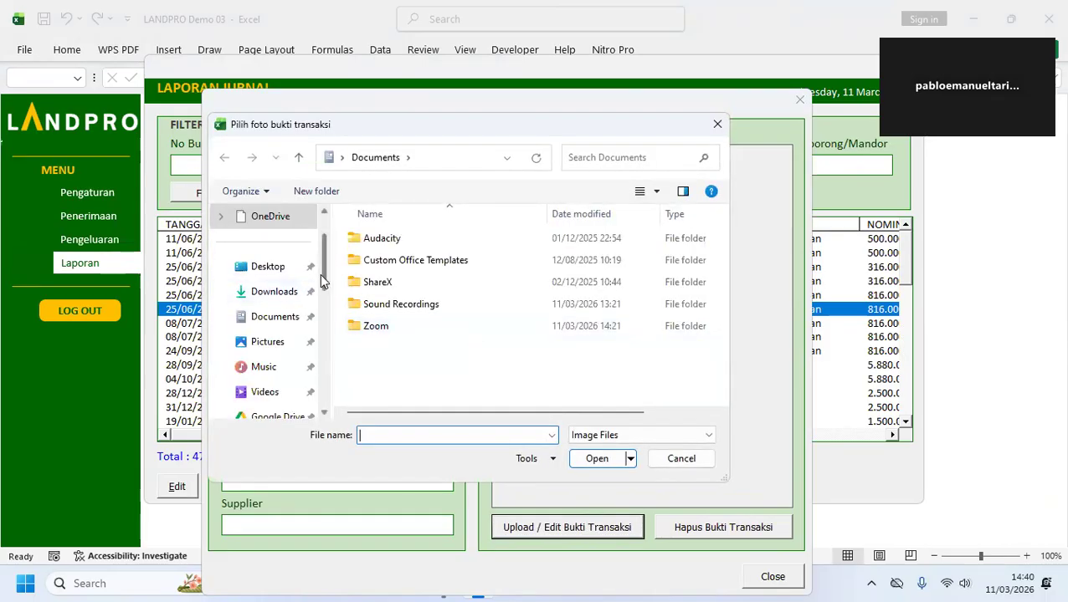
left_click_drag(320, 275, 320, 319)
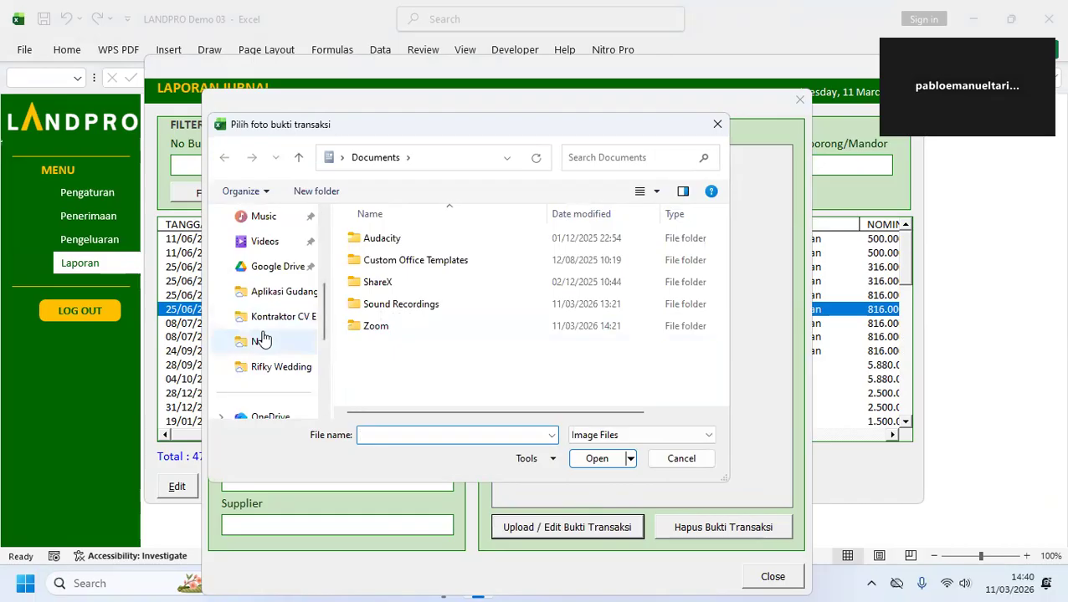
mouse_move(325, 311)
left_mouse_down()
mouse_move(327, 243)
mouse_move(312, 358)
mouse_move(316, 304)
left_mouse_up()
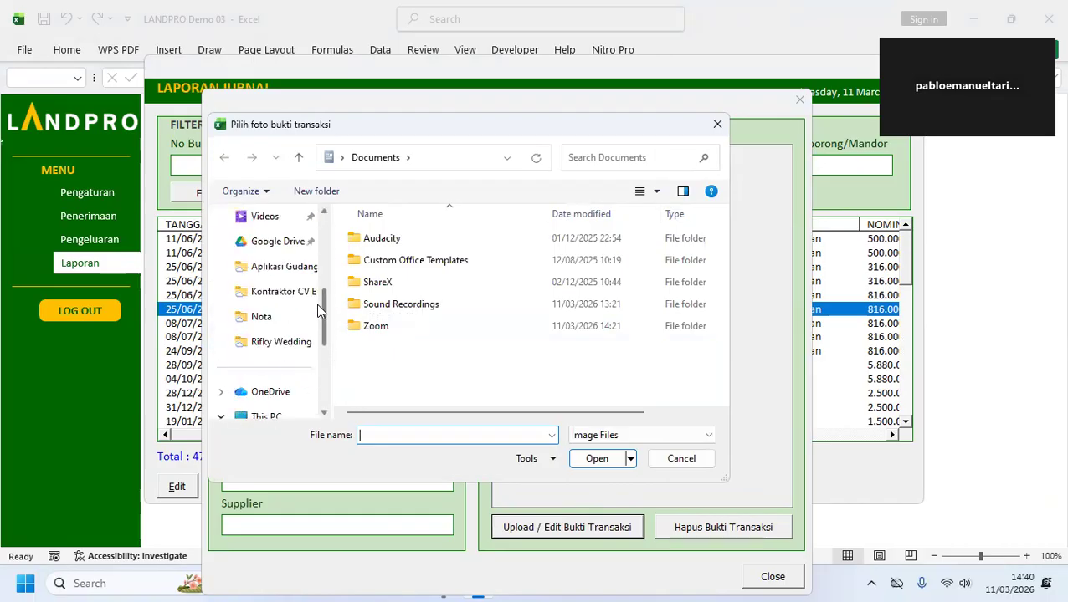
left_click(286, 292)
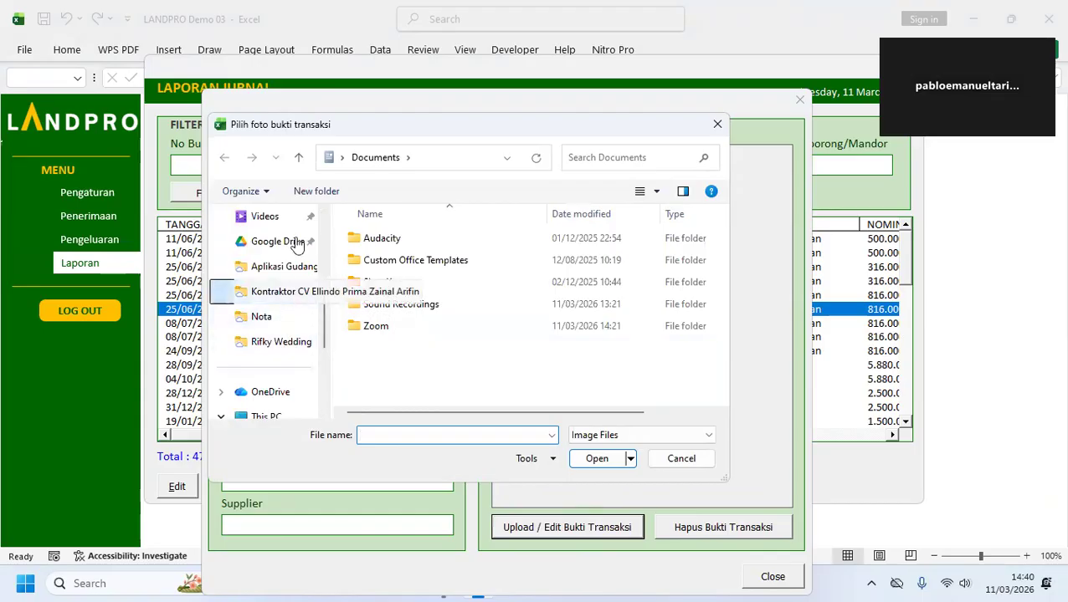
left_click(298, 159)
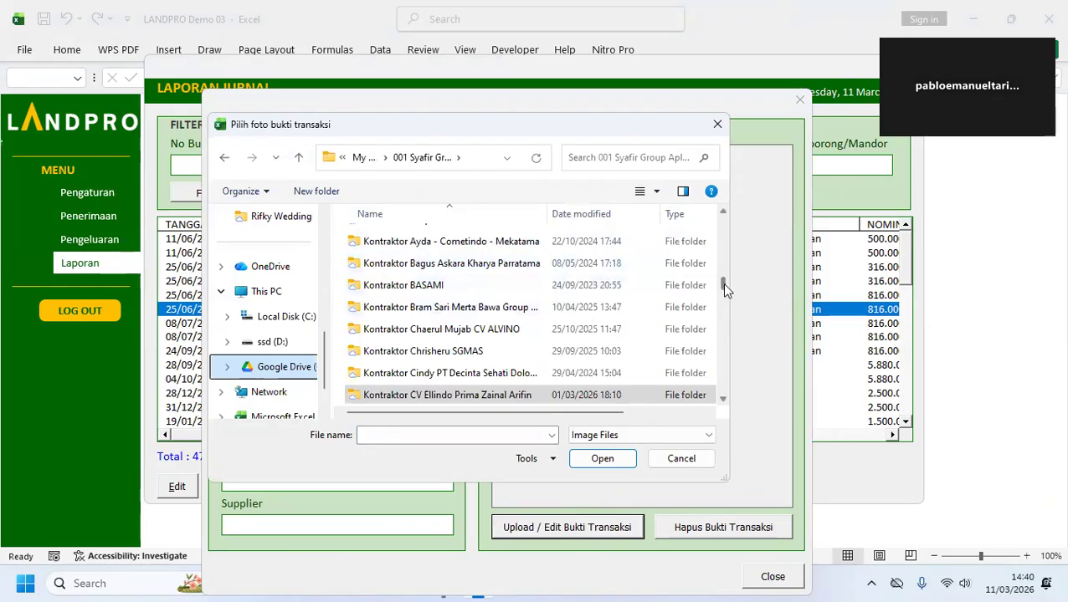
left_click_drag(721, 285, 719, 294)
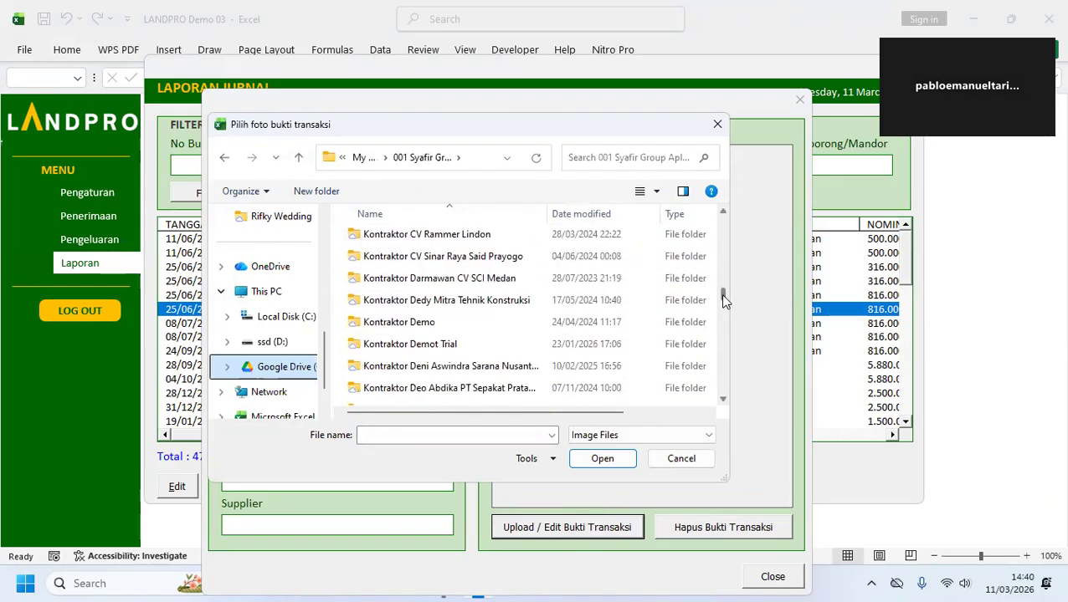
left_click(723, 214)
left_click(723, 214)
left_click(723, 214)
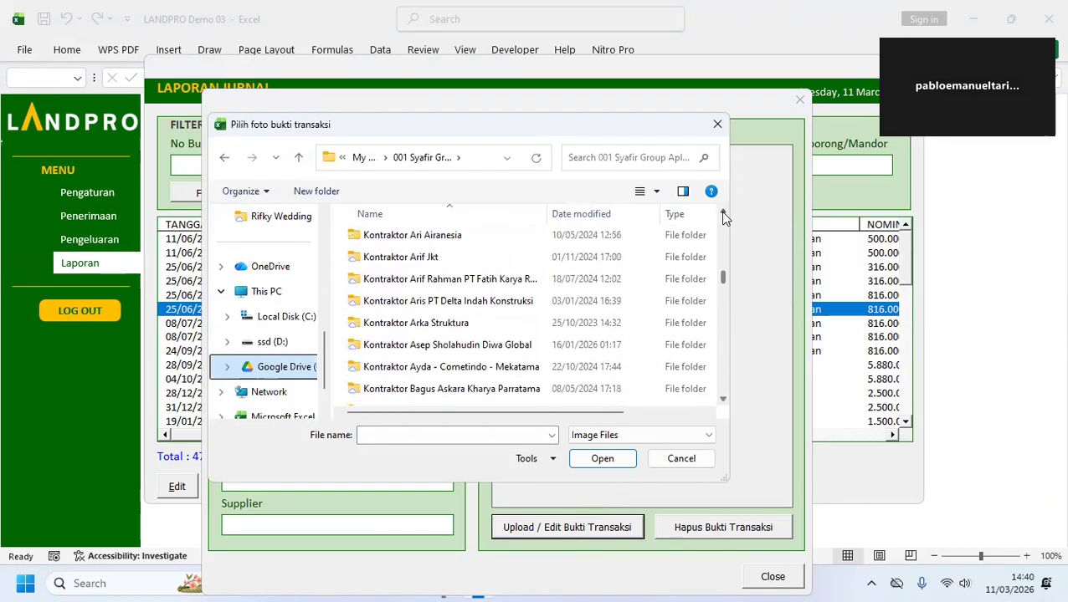
left_click(723, 214)
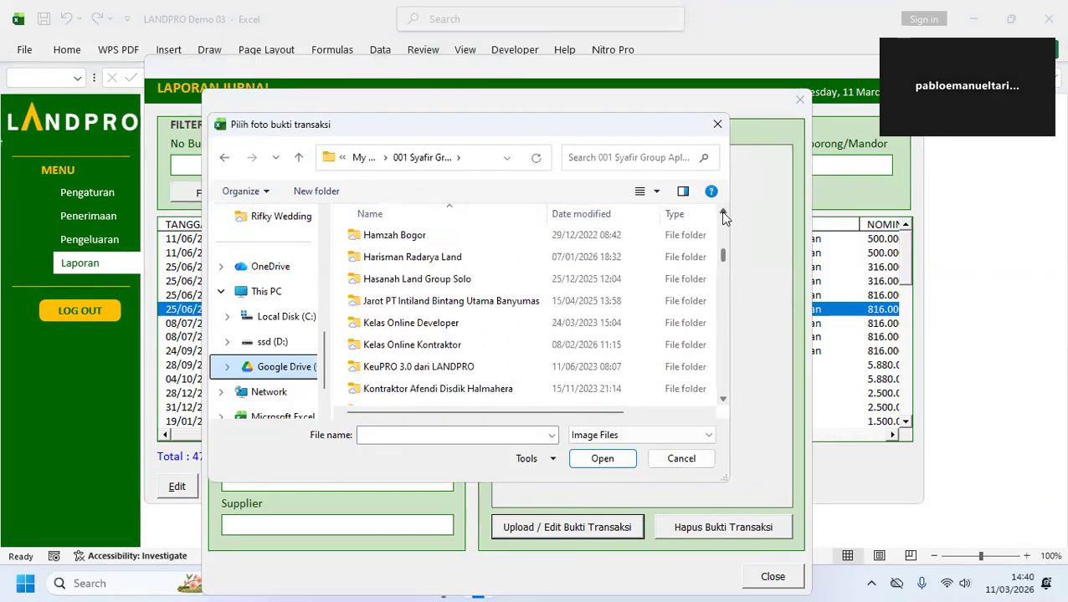
double_click(399, 326)
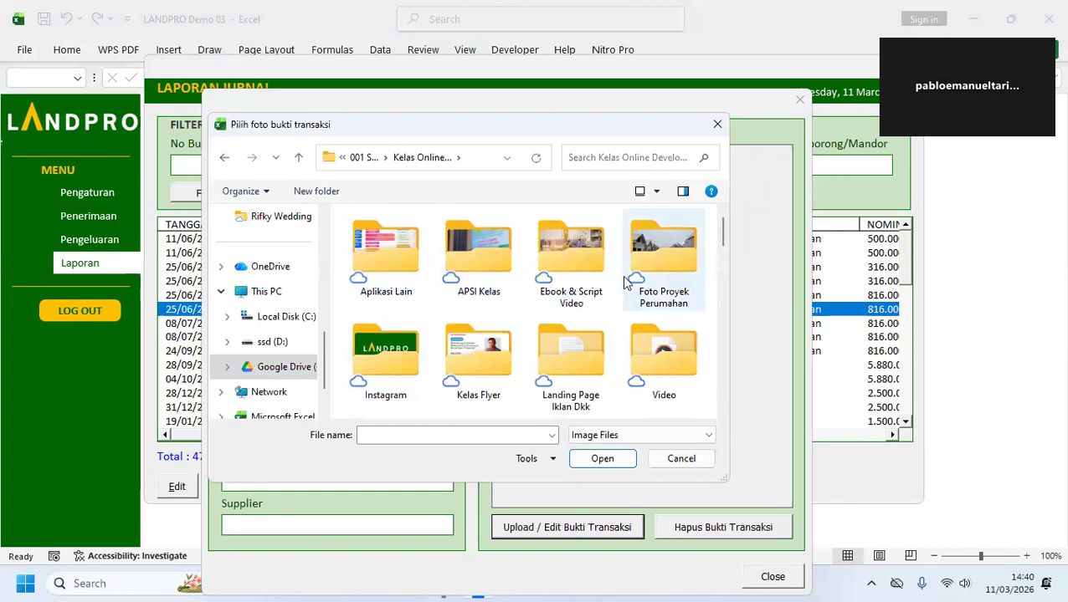
- Attach Nota 002 from Ebook & Script Video > LANDPRO DEMO > Nota as the C83 transaction's proof and close the form
left_click(589, 264)
double_click(589, 264)
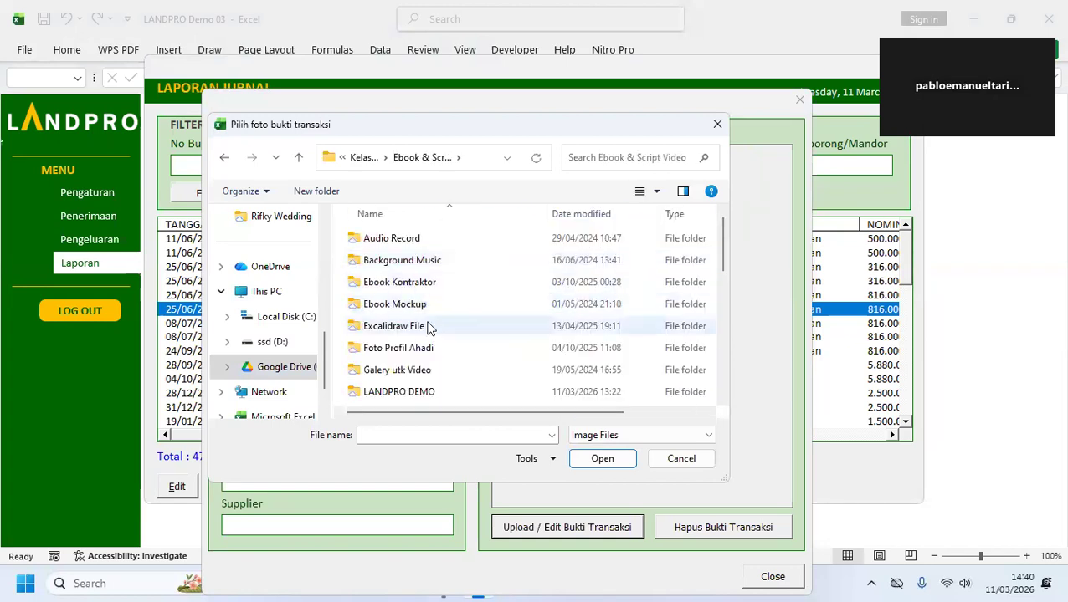
double_click(400, 392)
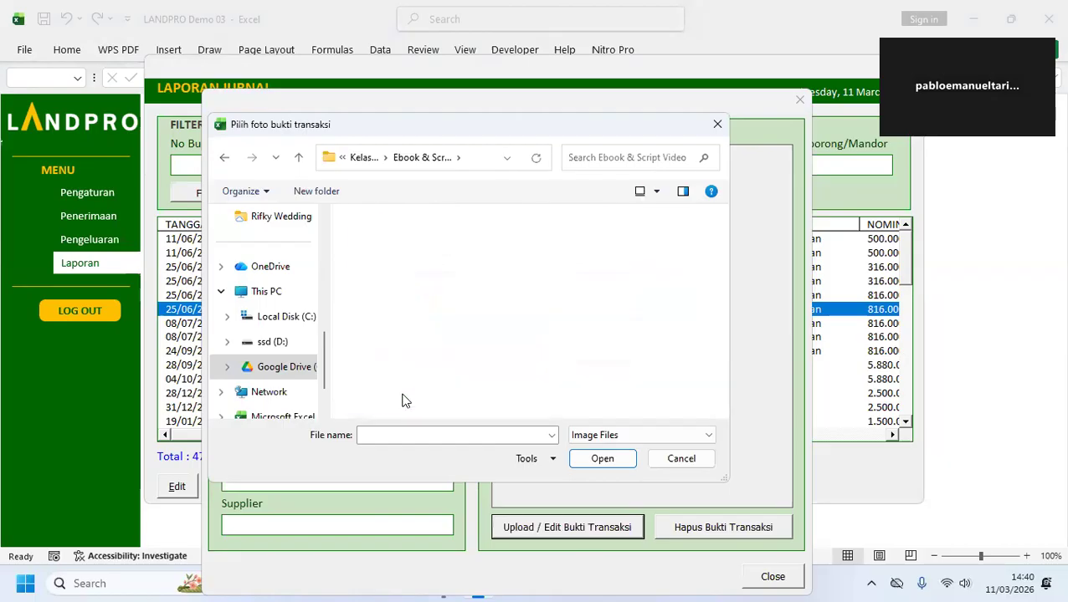
double_click(388, 244)
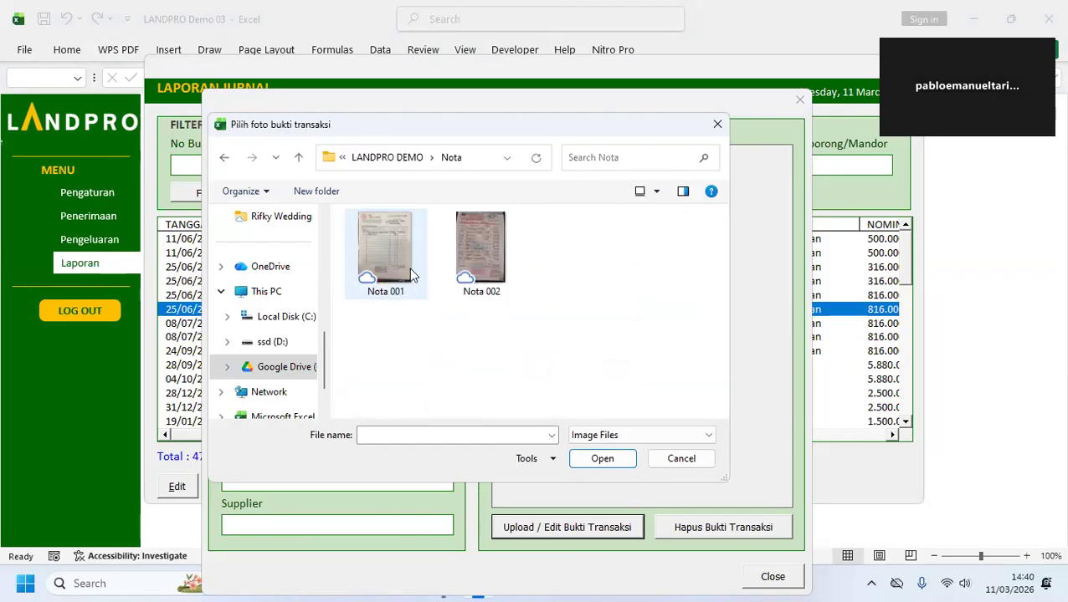
left_click(480, 261)
left_click(604, 459)
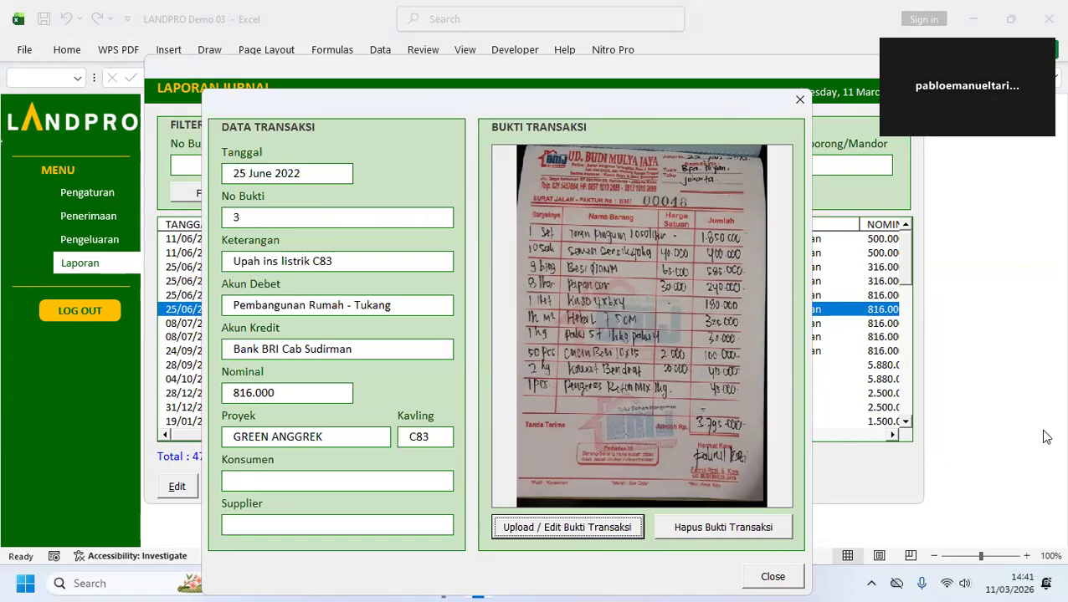
left_click(771, 579)
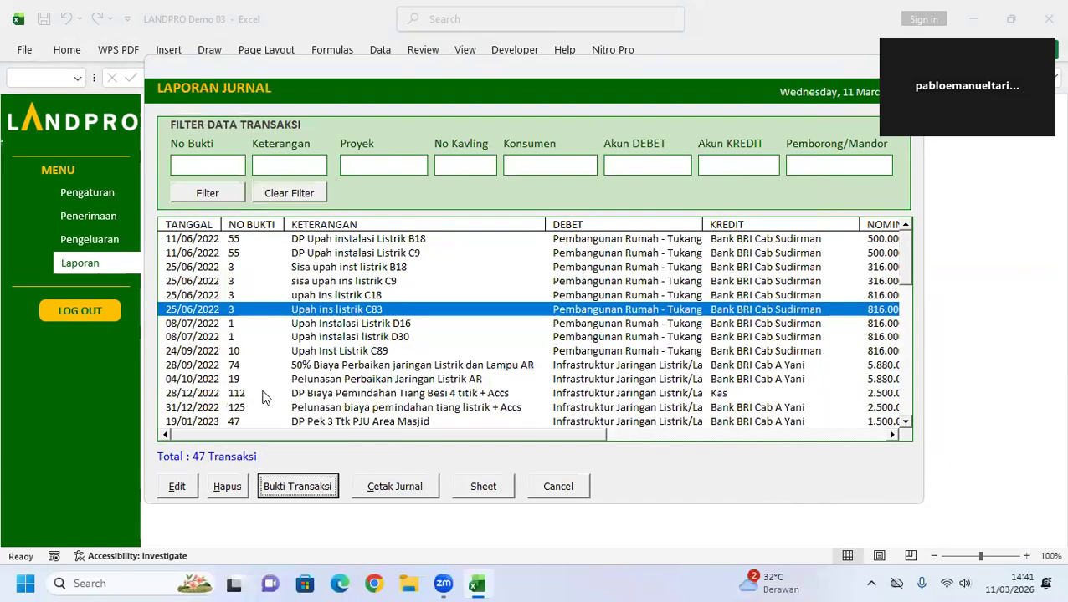
- Check the transaction proof forms of the upah ins listrik C18 and Upah ins listrik C83 entries
left_click(341, 296)
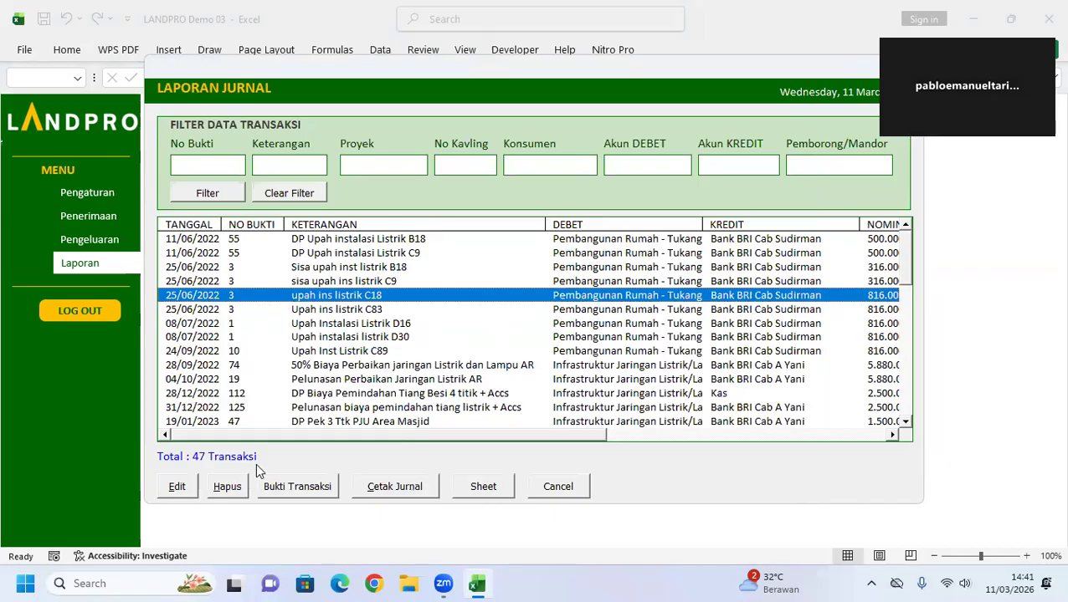
left_click(289, 483)
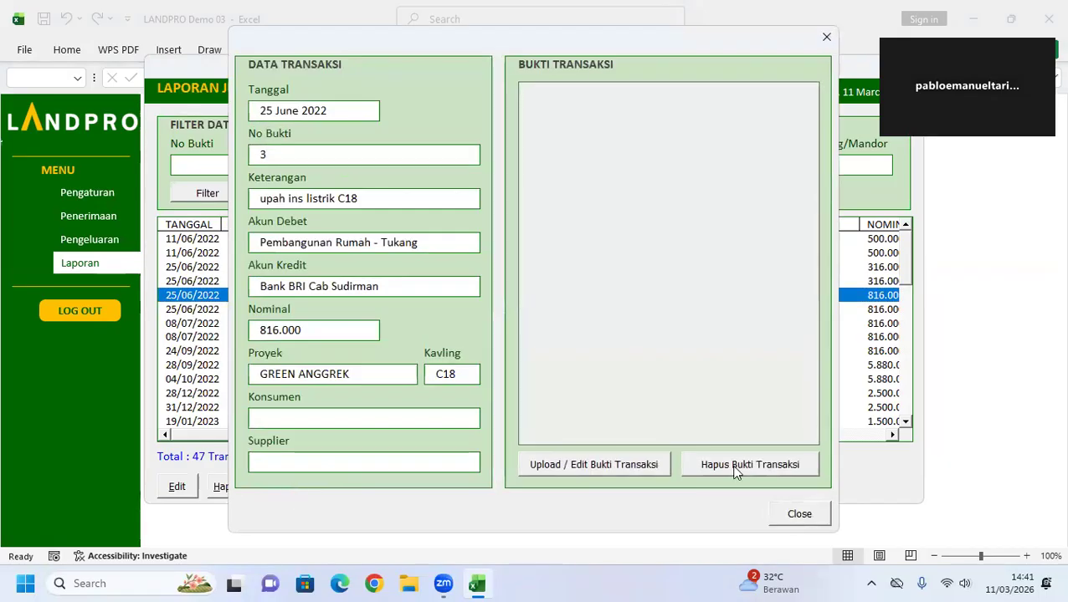
left_click(799, 514)
left_click(380, 311)
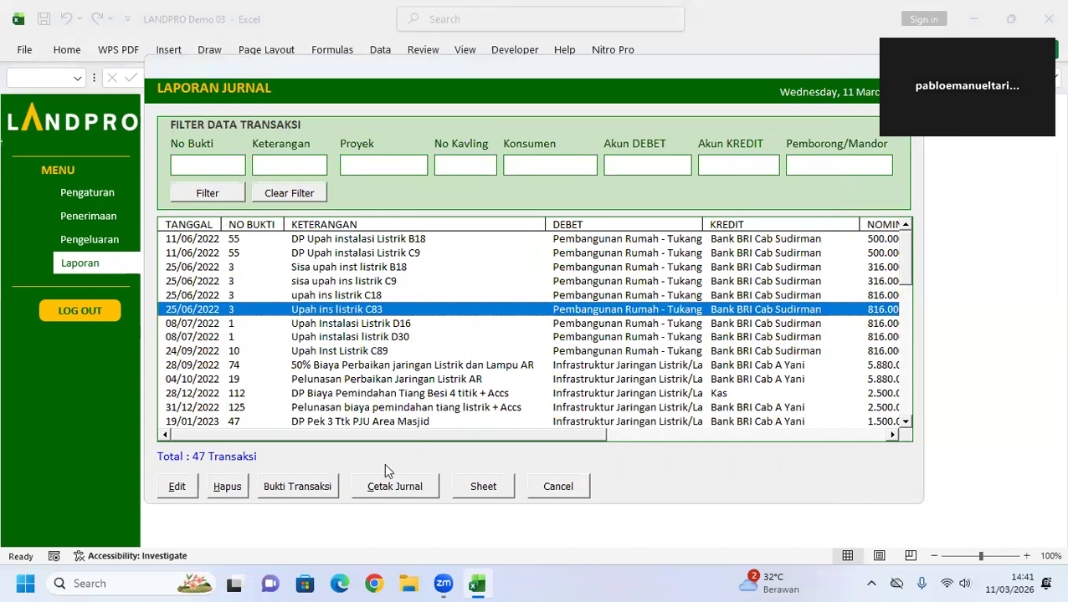
left_click(318, 489)
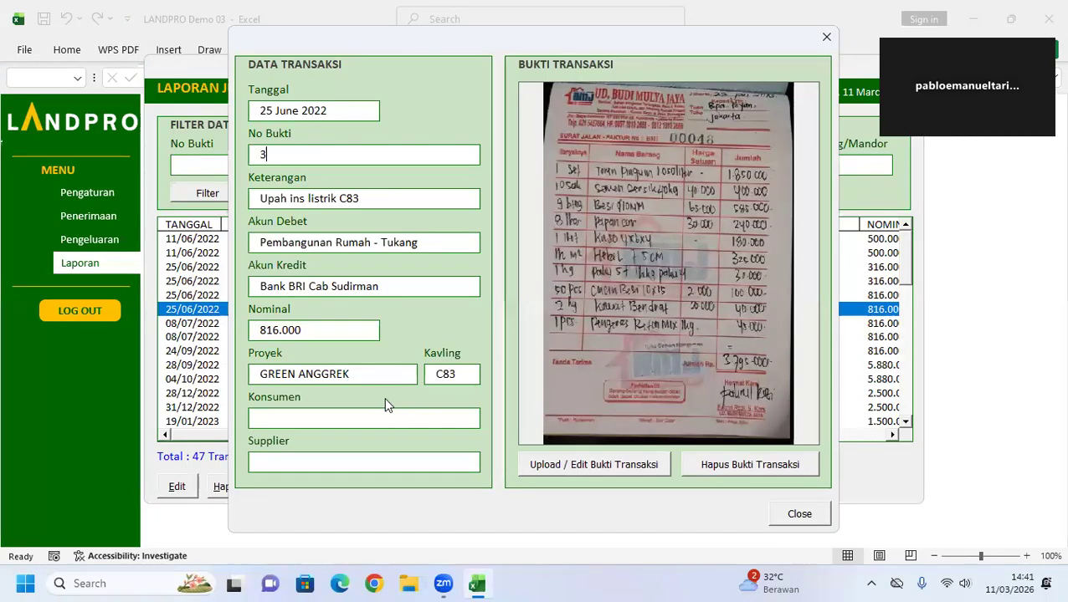
left_click(799, 515)
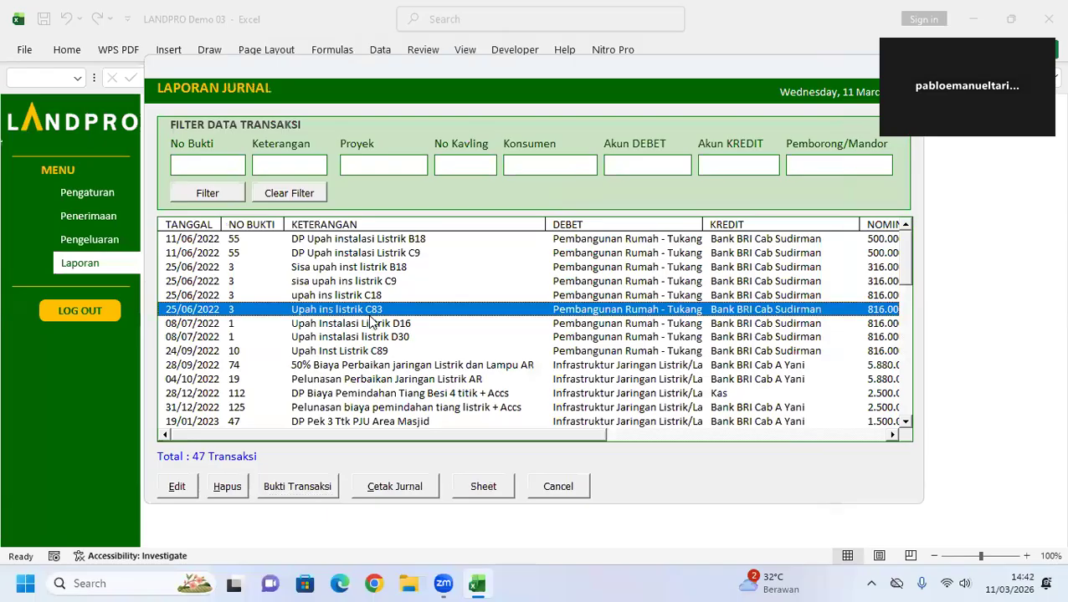
- Attach the Nota 001 photo as proof of the Upah Instalasi Listrik D16 transaction, and close the journal
left_click(371, 323)
left_click(328, 492)
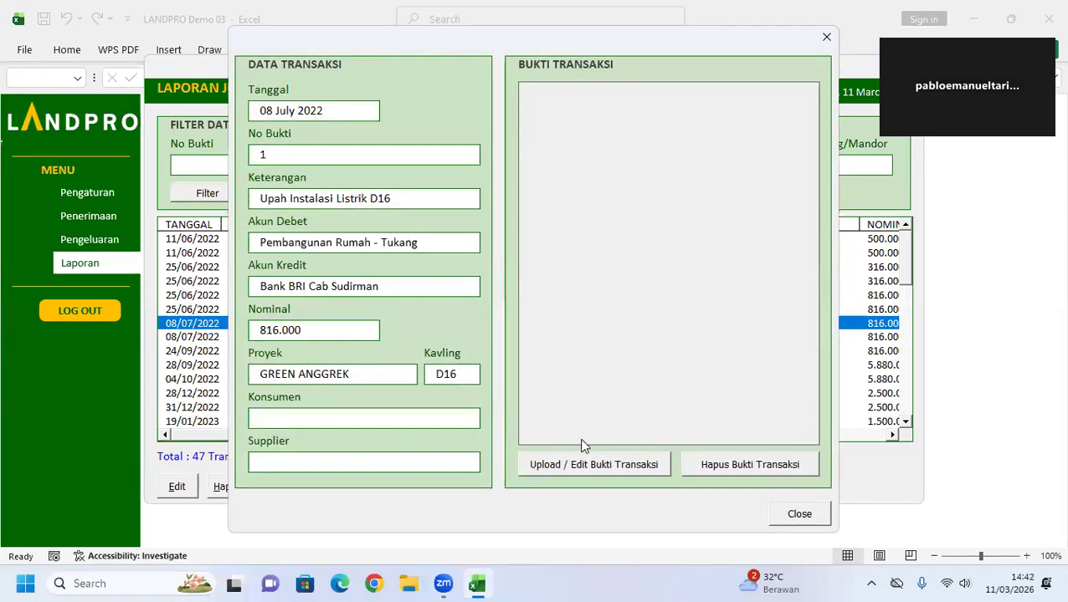
left_click(611, 465)
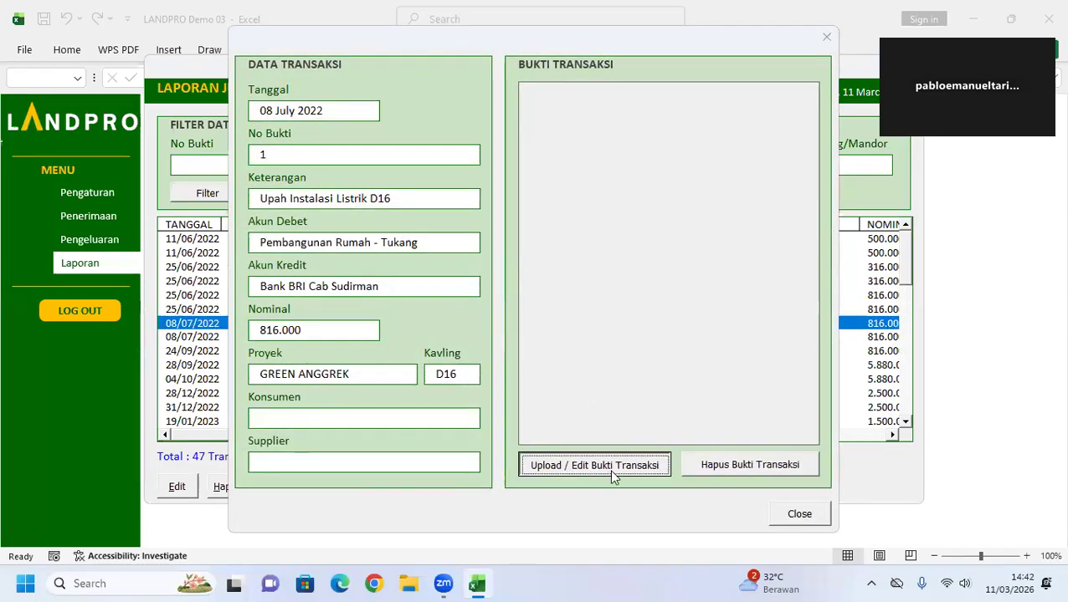
left_click(405, 189)
left_click(629, 396)
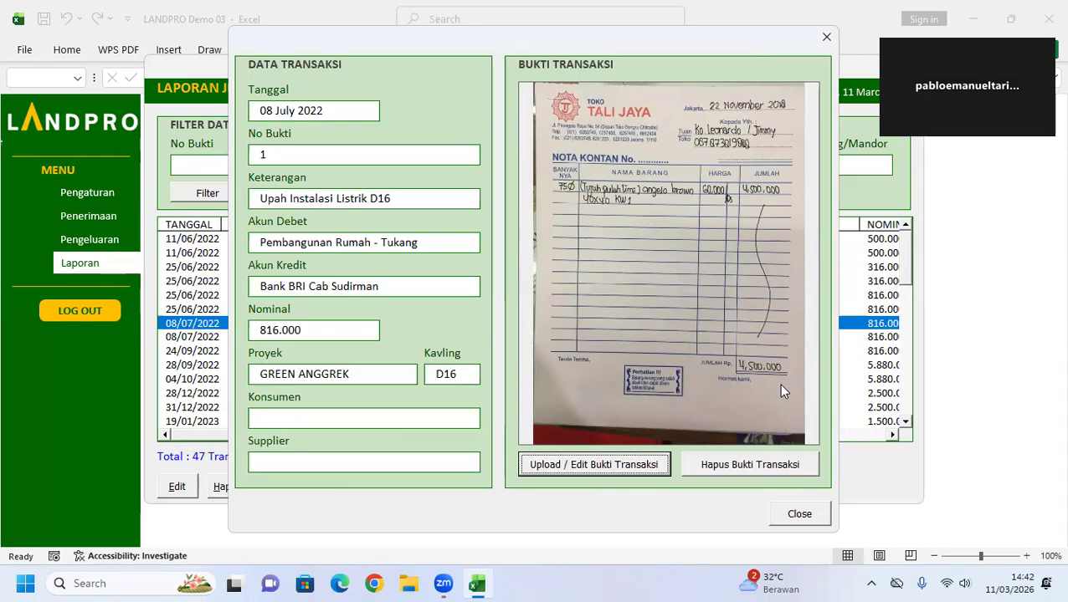
left_click(798, 517)
left_click(573, 487)
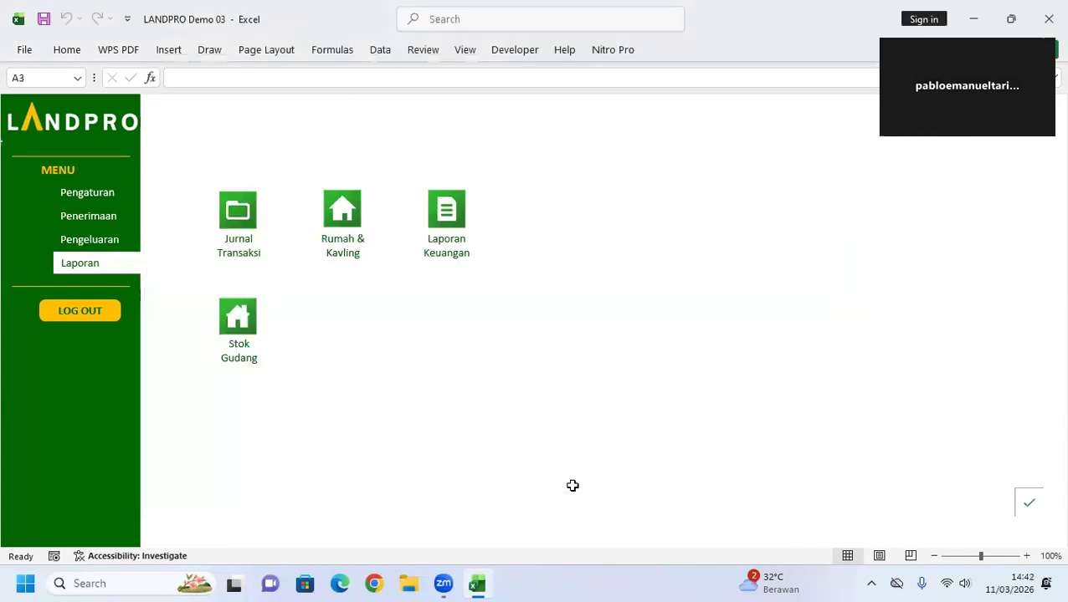
- Review the Aset Lancar (Kas/Bank) accounts in the chart of accounts and look at its new-account form
left_click(110, 195)
left_click(236, 217)
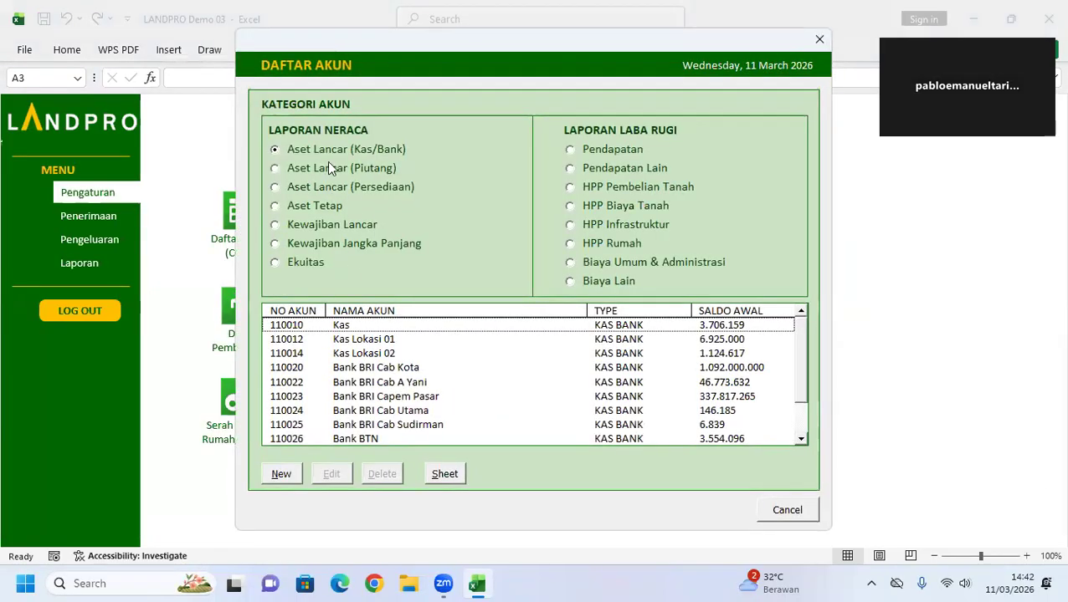
left_click_drag(799, 355, 799, 440)
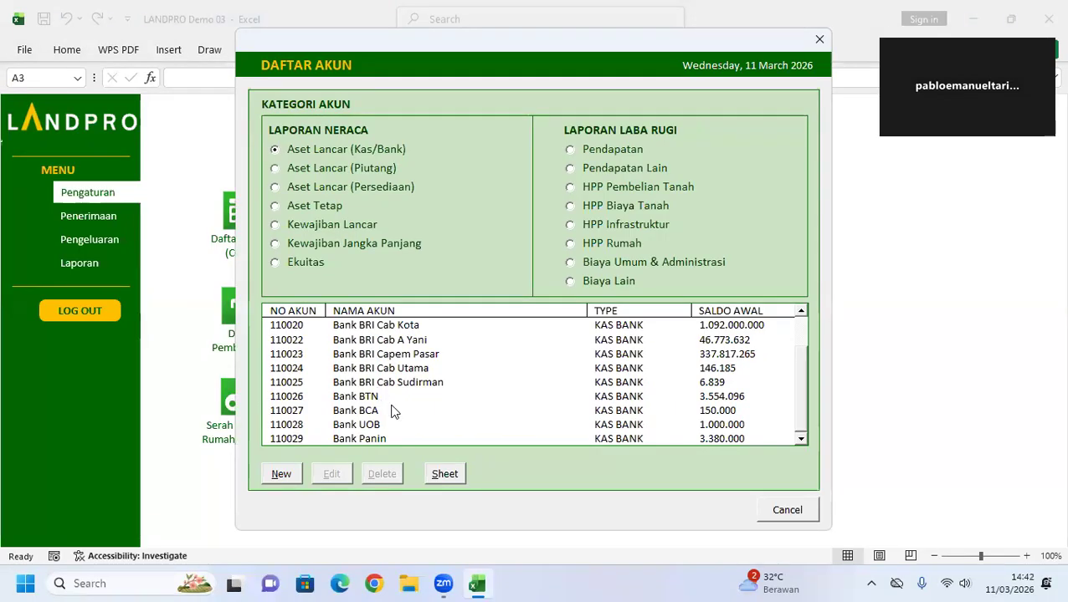
left_click(282, 474)
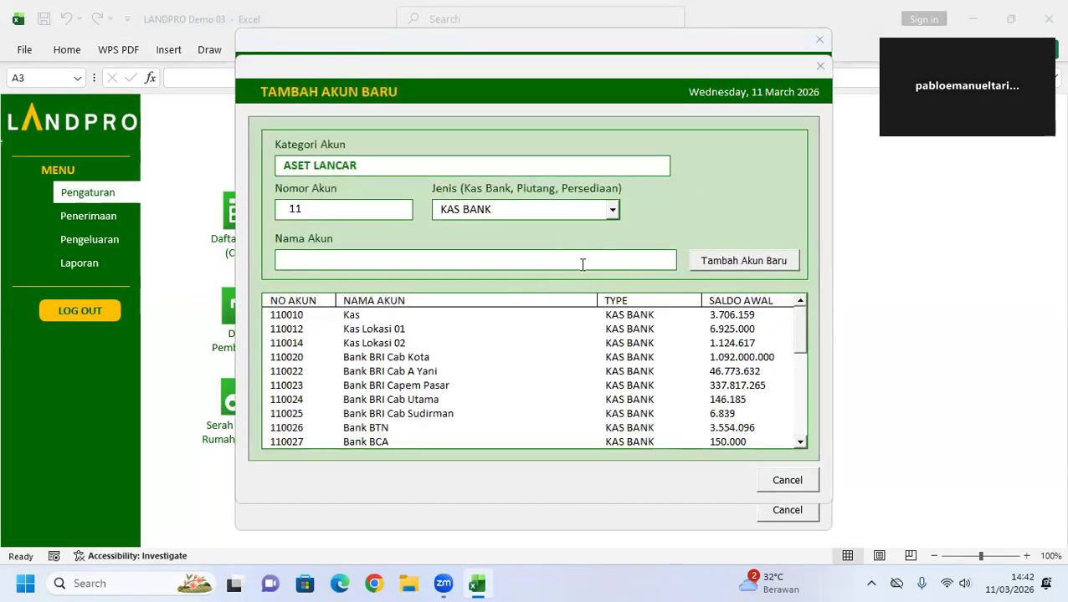
left_click(787, 482)
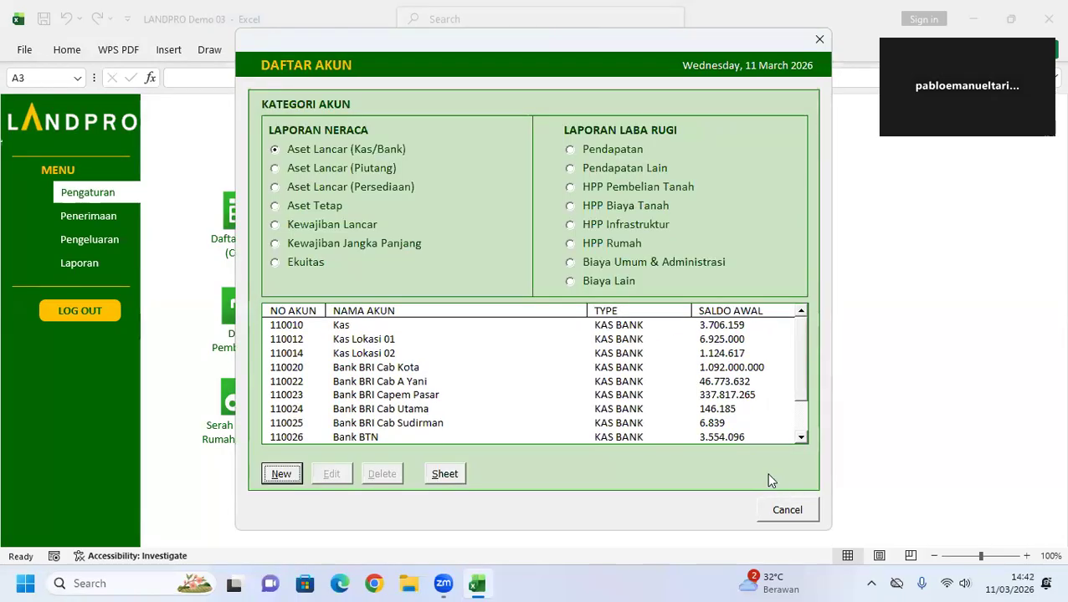
- Review the HPP Infrastruktur accounts and look at the new-account form for that category
left_click(570, 224)
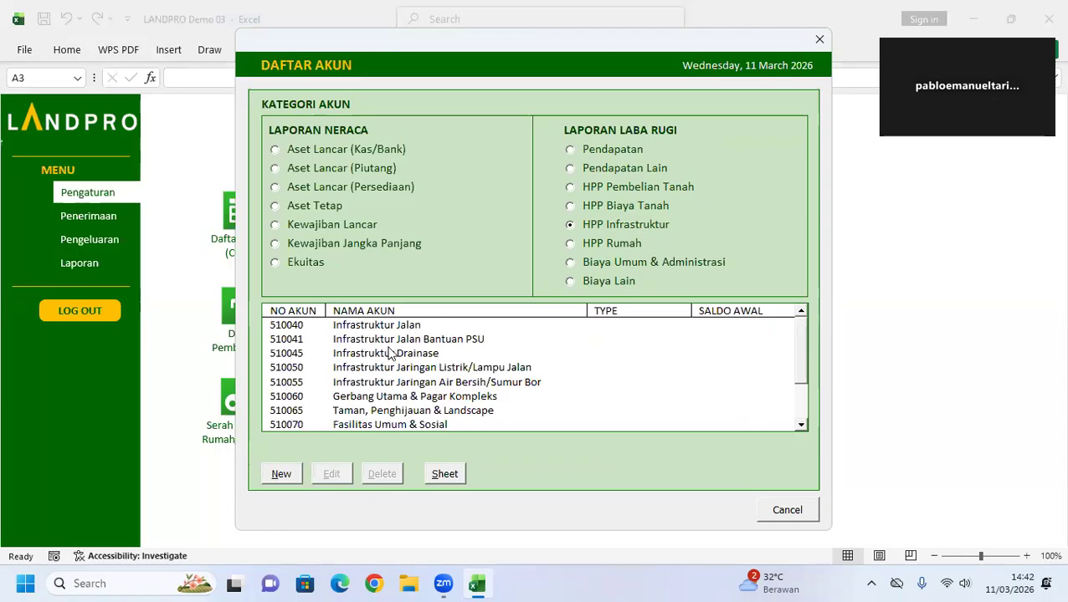
left_click_drag(800, 350, 798, 404)
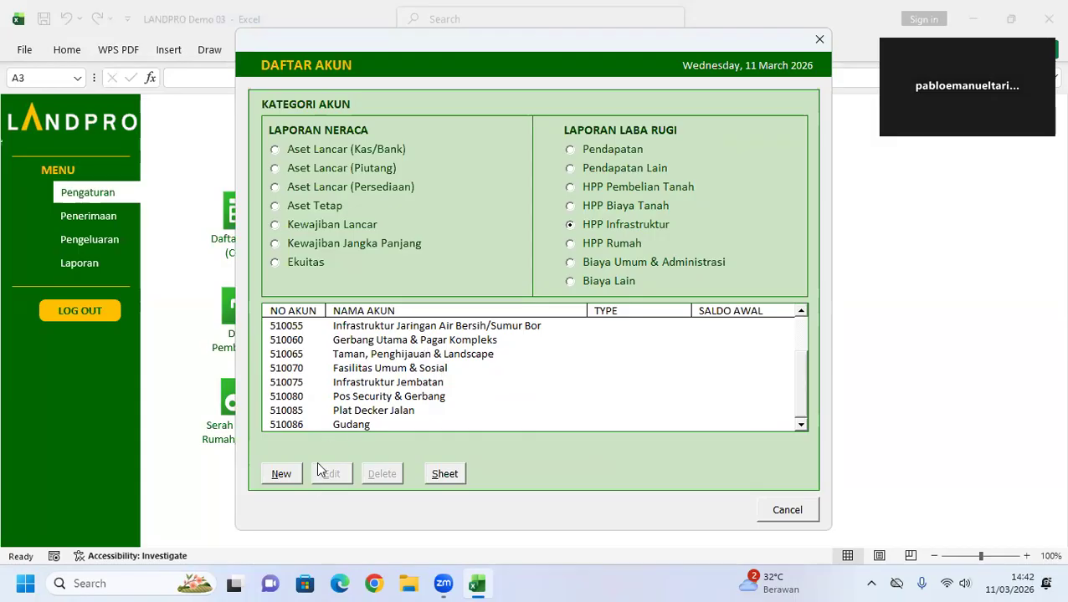
left_click(282, 474)
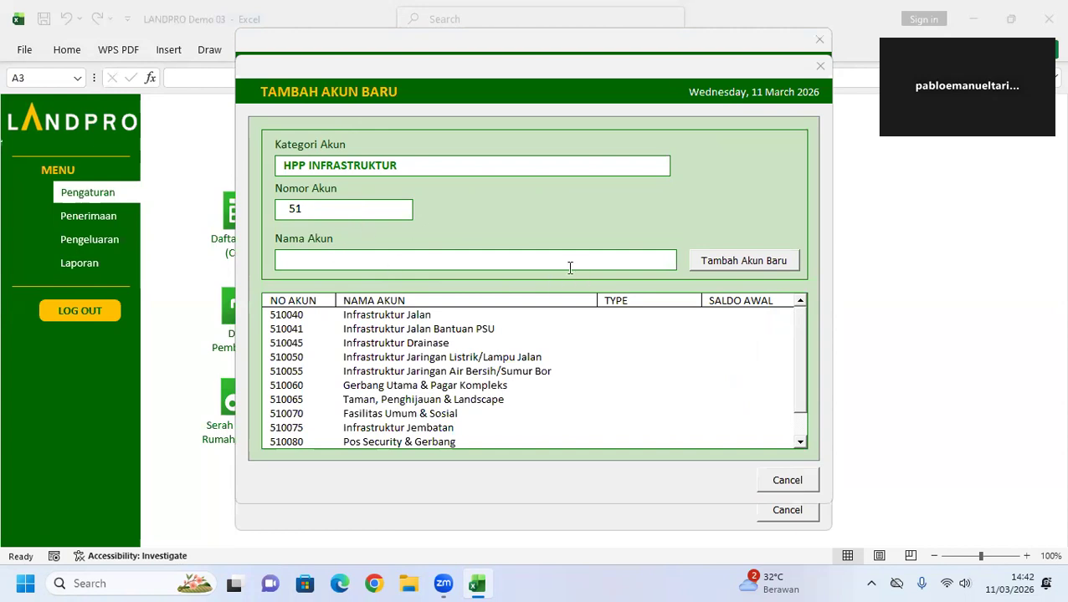
left_click(783, 480)
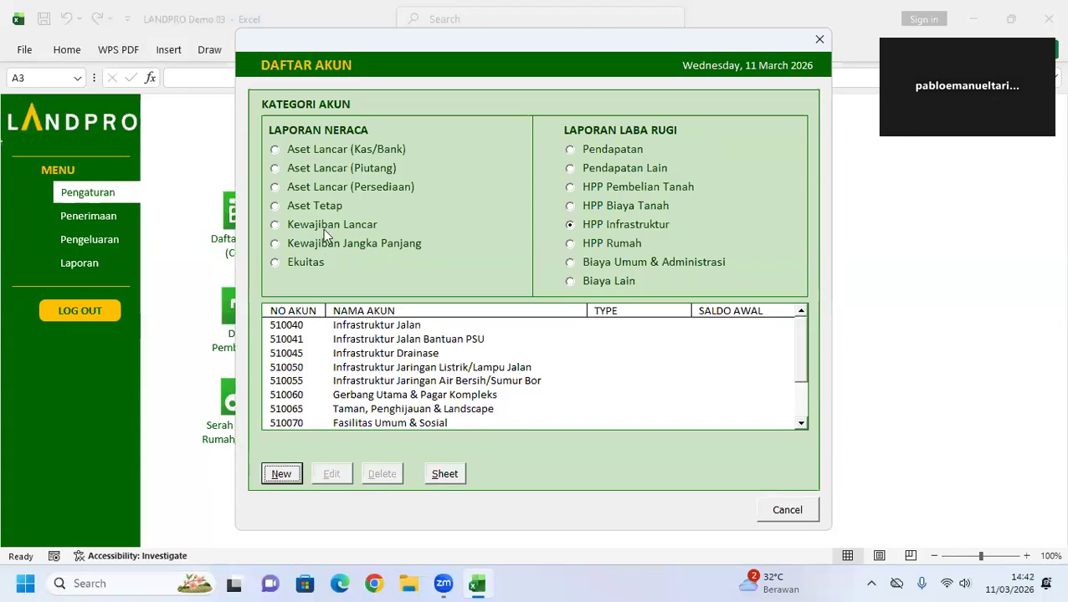
- Review the Kas/Bank accounts again and the Biaya Umum & Administrasi accounts, and close the account list
left_click(277, 152)
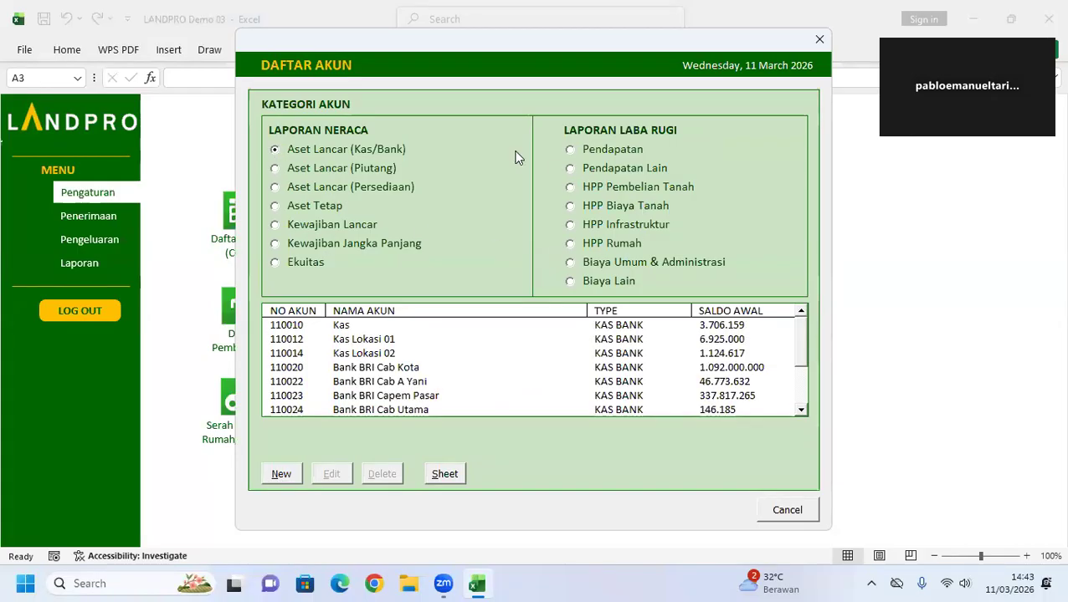
left_click_drag(800, 330, 799, 402)
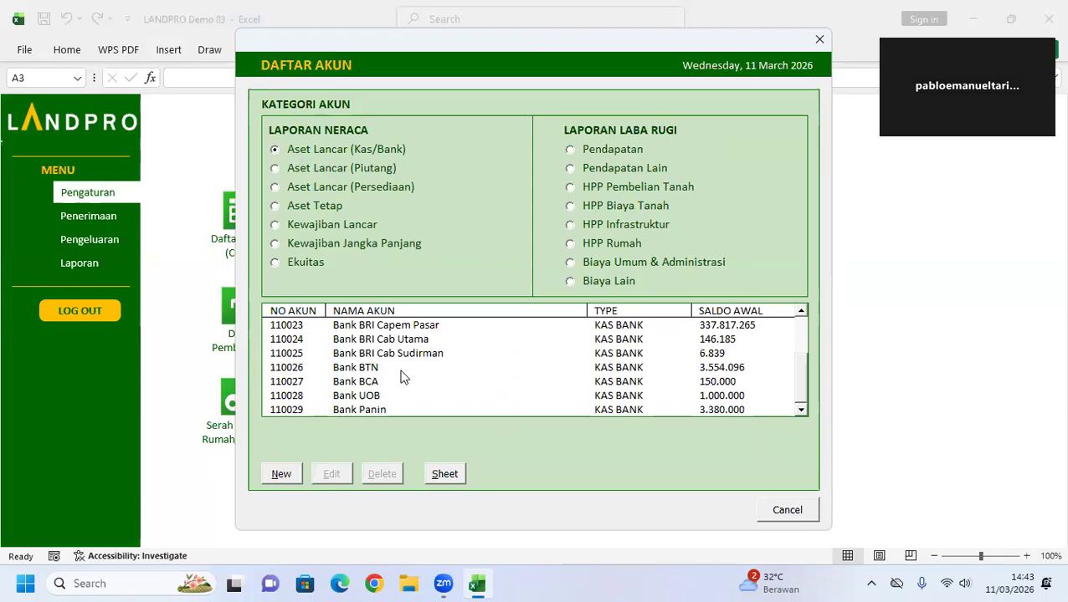
left_click(578, 265)
mouse_move(801, 347)
left_mouse_down()
mouse_move(801, 385)
mouse_move(801, 347)
left_mouse_up()
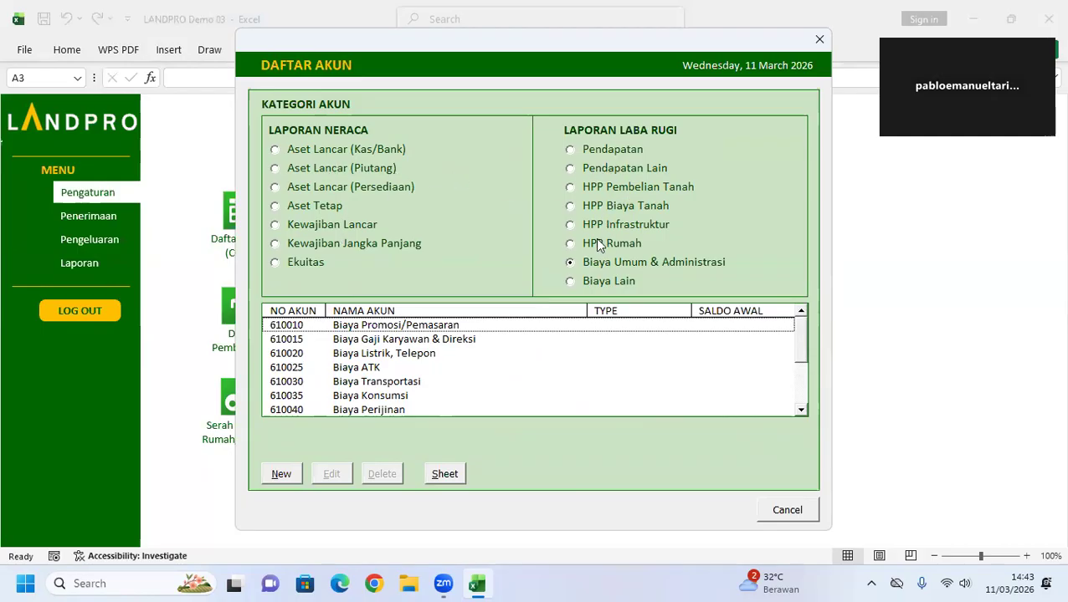
left_click(791, 510)
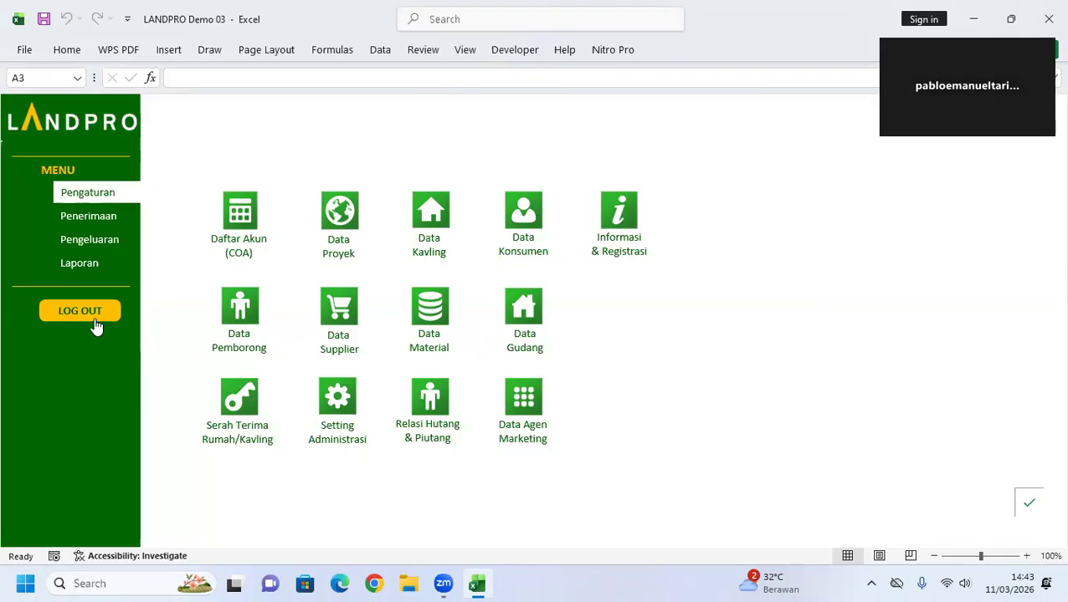
- Look at the Data Proyek list and the Biaya Rumah expense entry form, closing each one
left_click(346, 211)
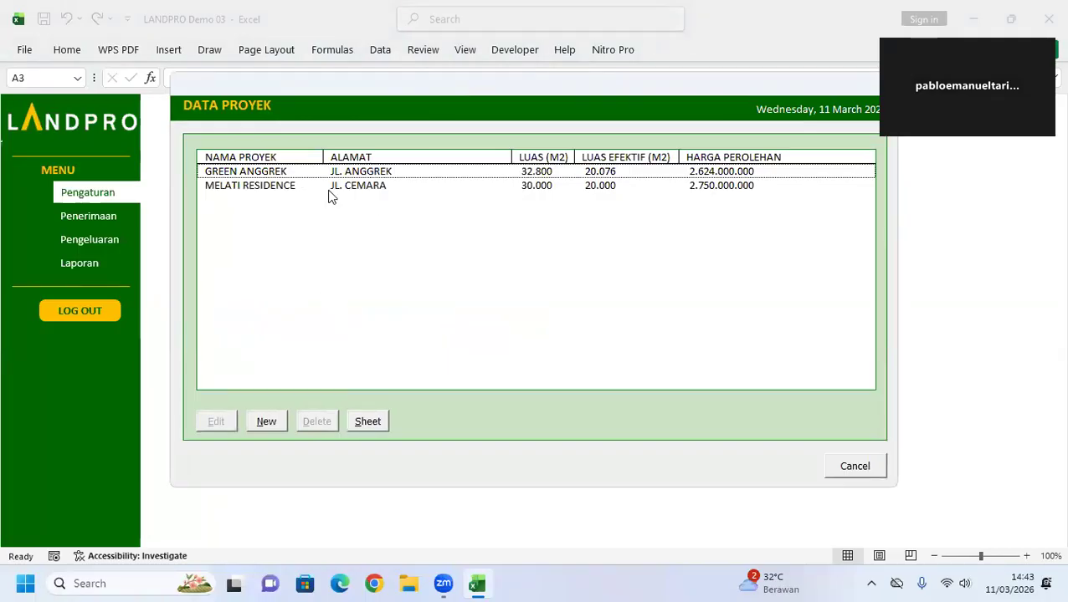
left_click(865, 467)
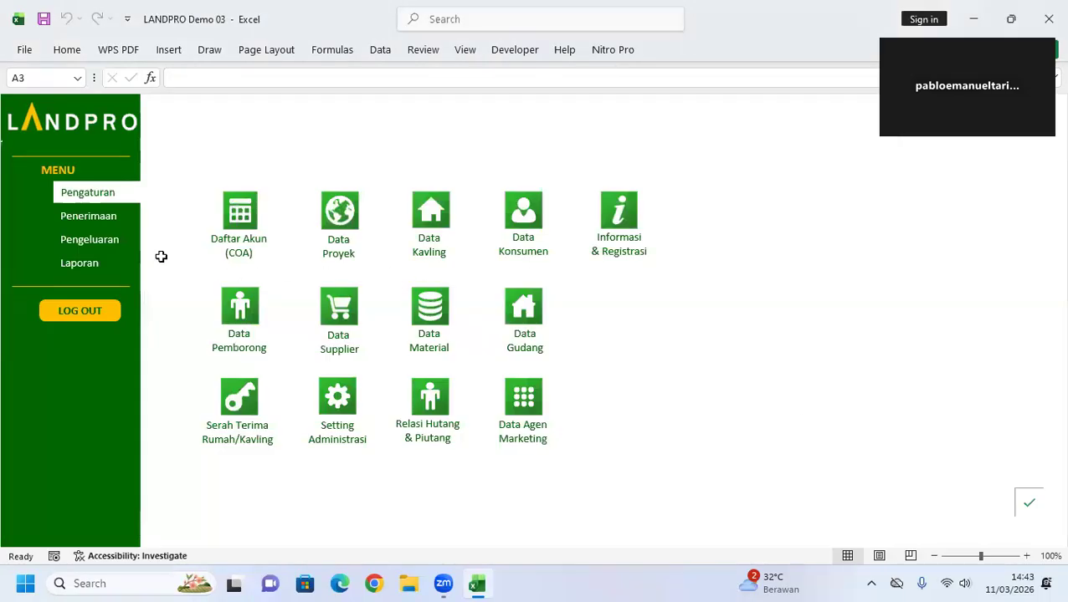
left_click(86, 242)
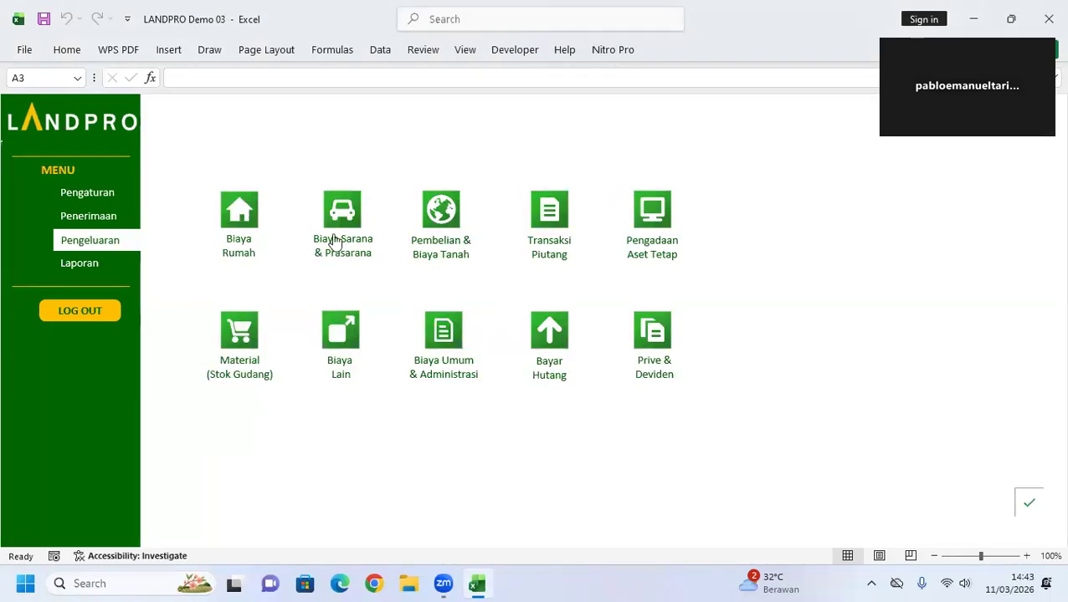
left_click(245, 231)
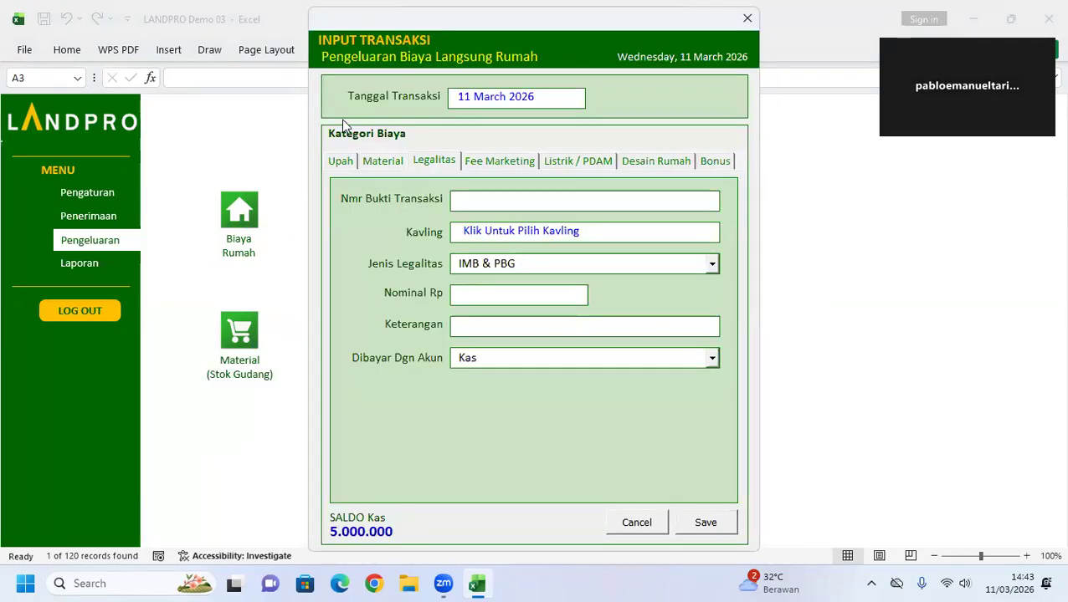
left_click(636, 522)
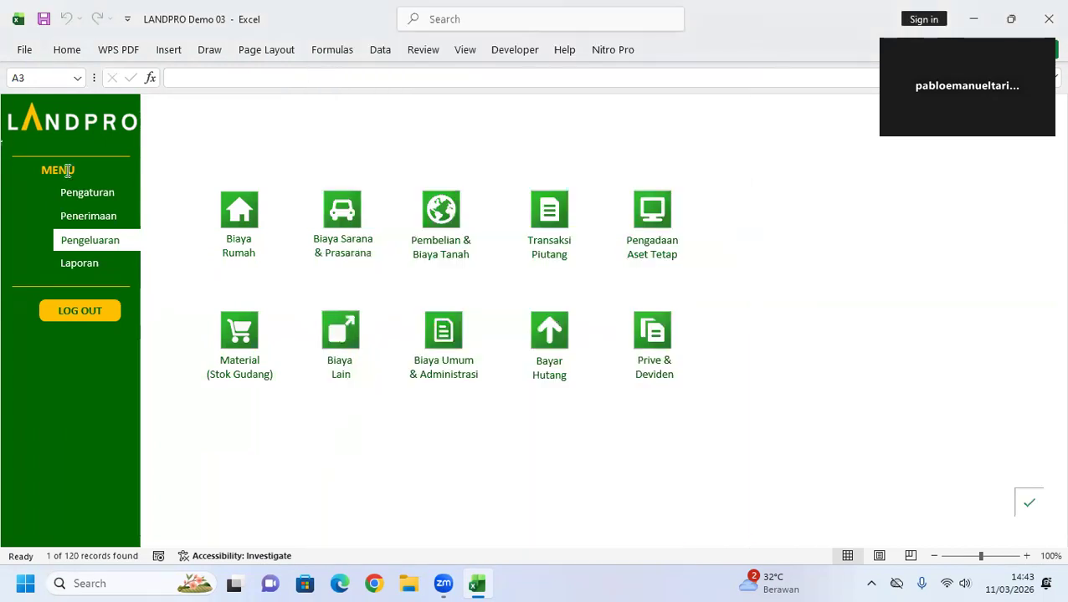
left_click(84, 192)
left_click(350, 220)
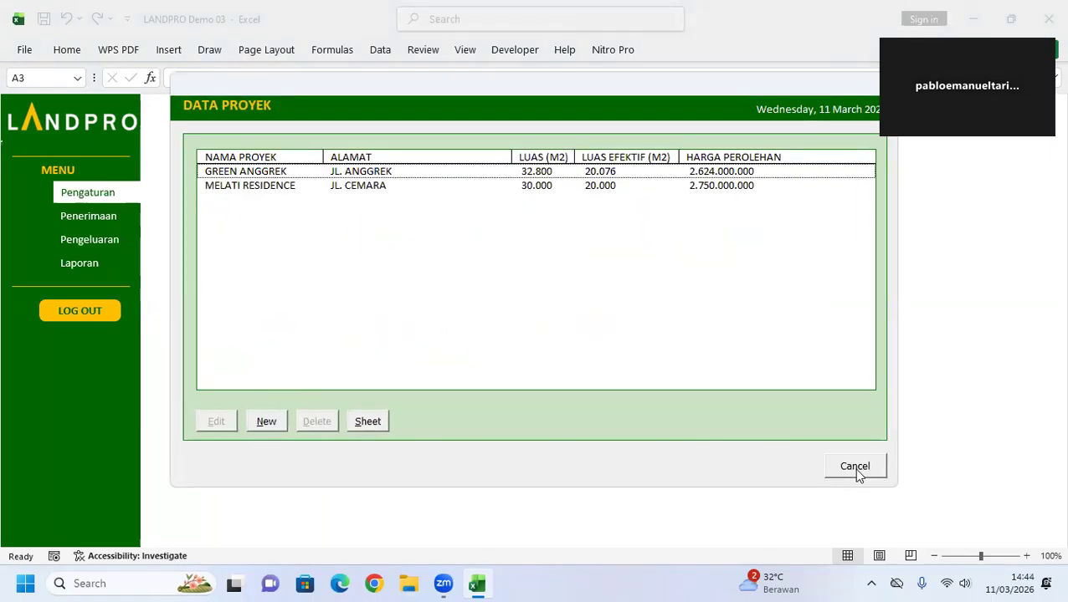
left_click(856, 470)
- Start a new plot record for the GREEN ANGGREK project with the plot number Sekolah 1
left_click(421, 209)
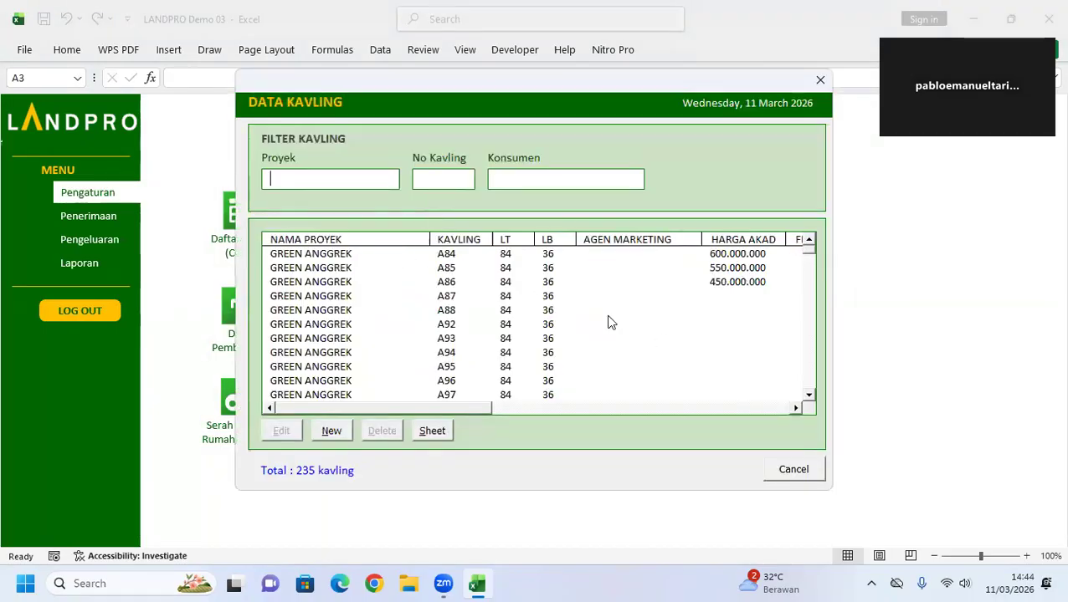
left_click(332, 432)
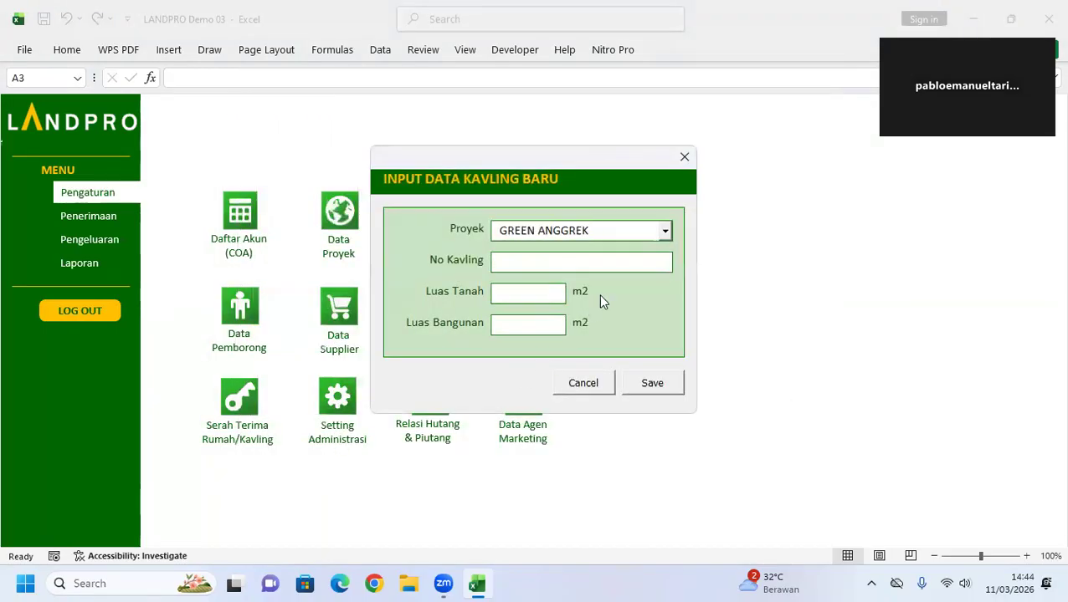
left_click(665, 230)
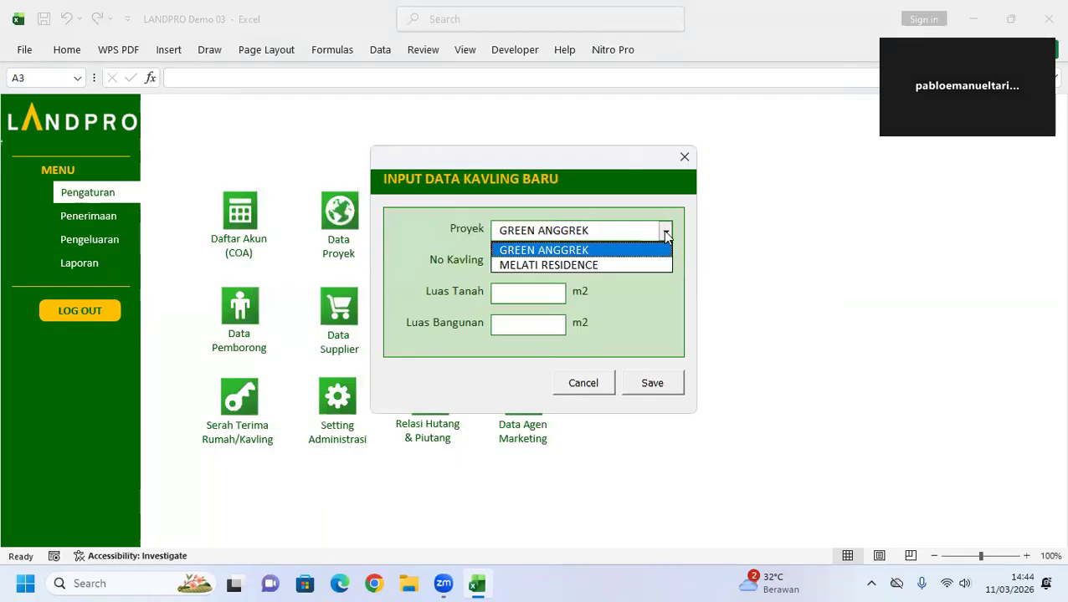
left_click(647, 289)
left_click(549, 261)
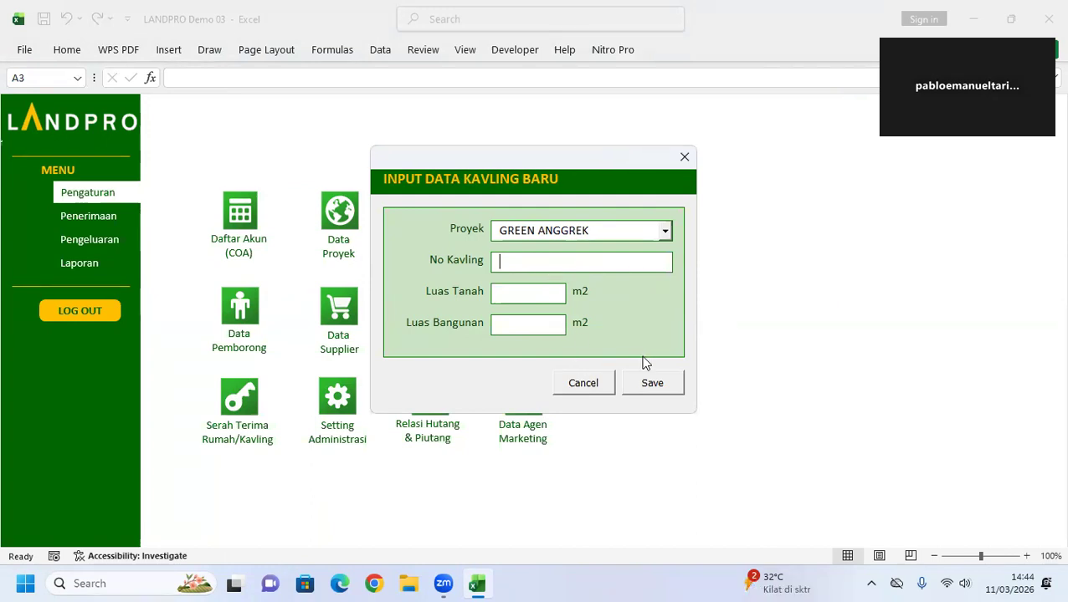
type("Sekolah 1")
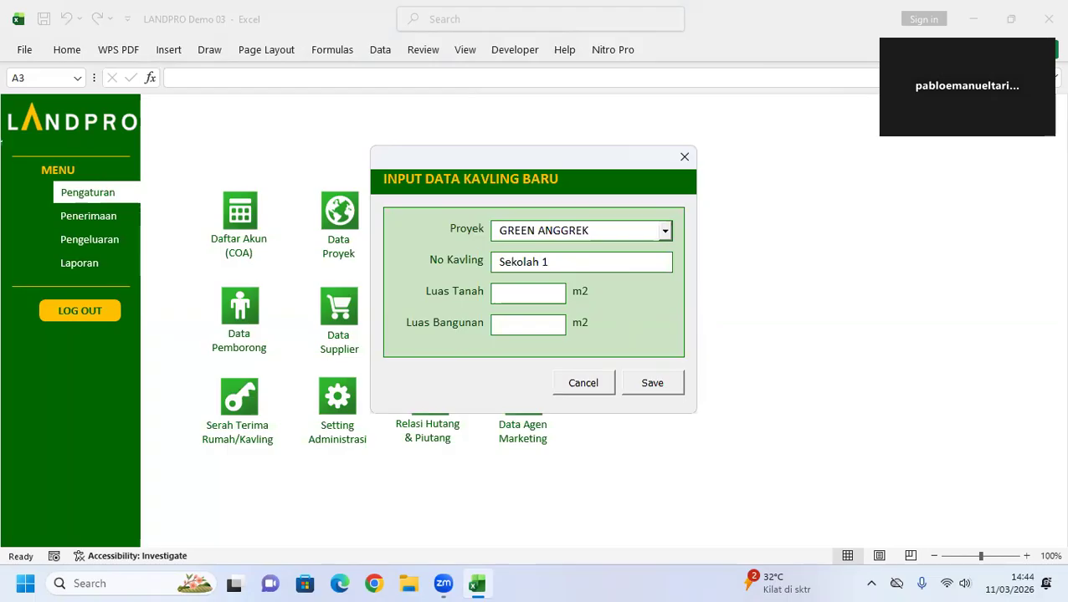
- Set the new plot's Luas Tanah and Luas Bangunan to 10 m2 each, save it and close the plot list
left_click(650, 382)
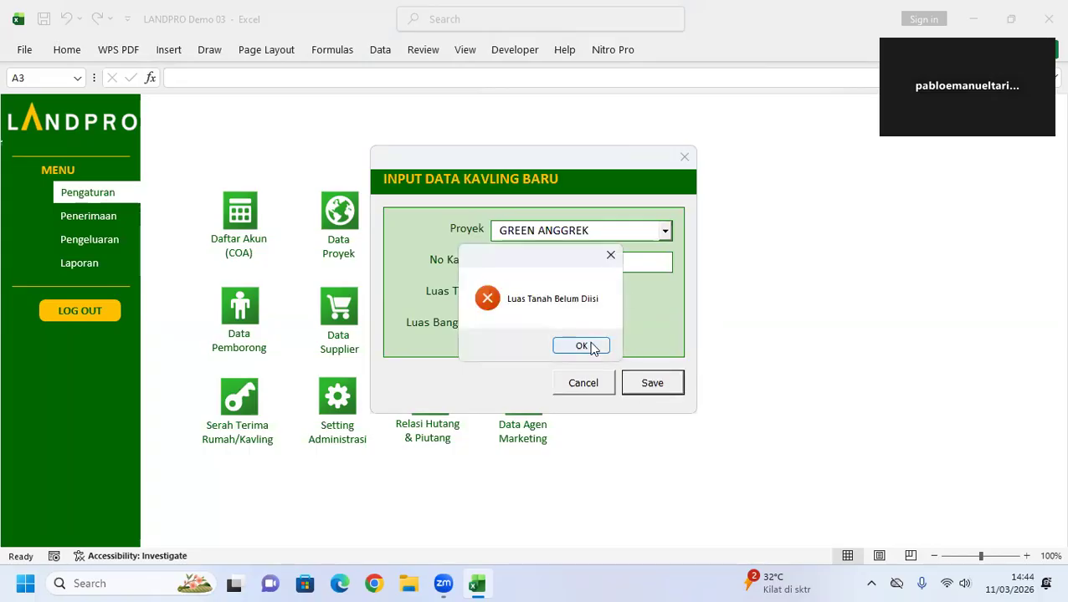
left_click(582, 346)
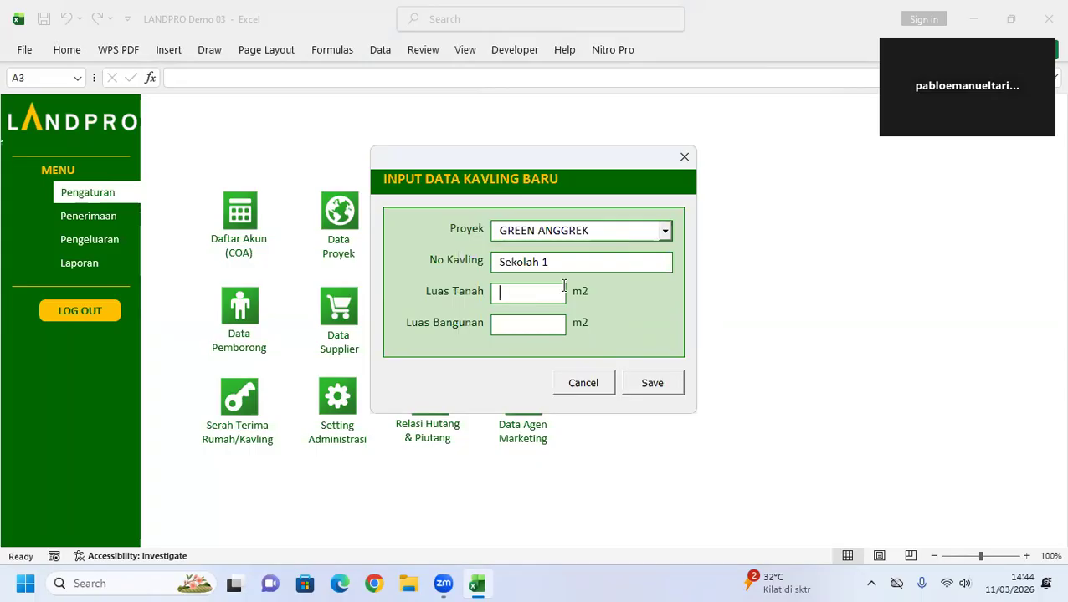
left_click(563, 286)
type("1010")
left_click(651, 384)
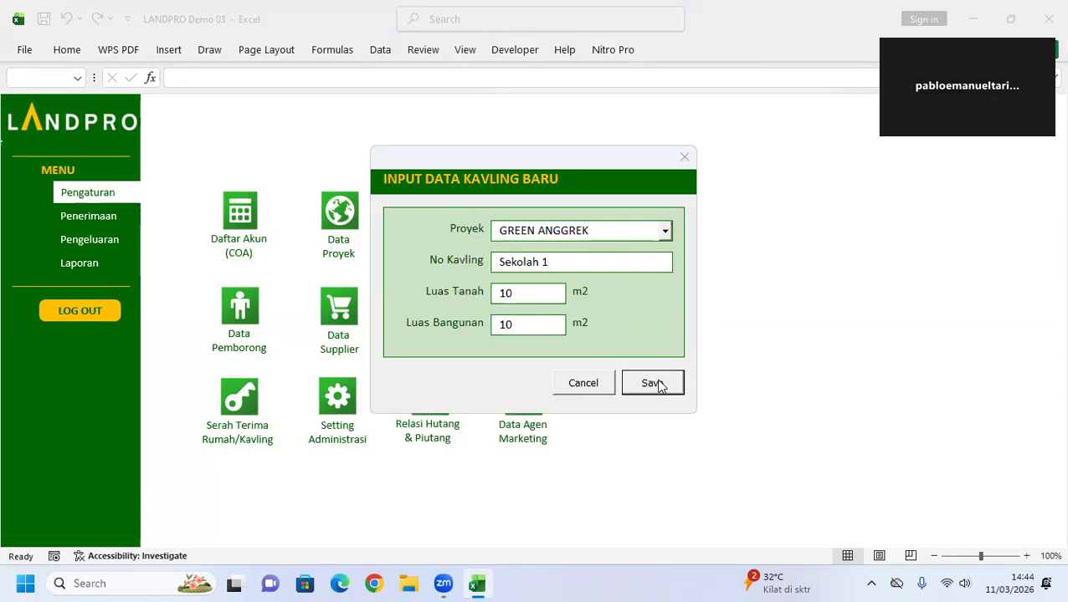
left_click(576, 339)
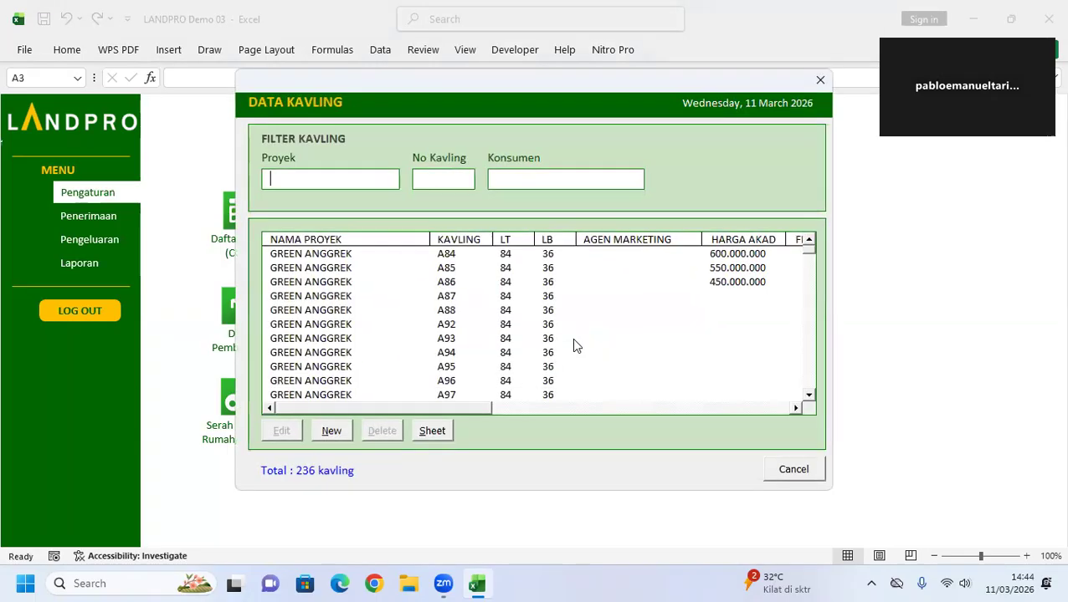
left_click(820, 81)
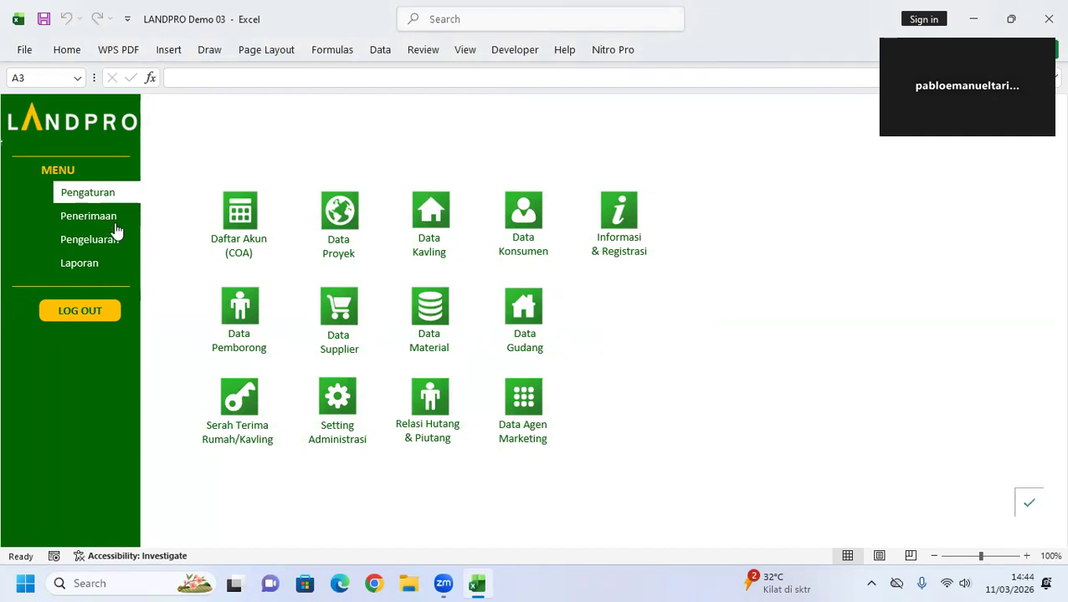
- Look at the login password change form in the administration settings and close it
left_click(355, 421)
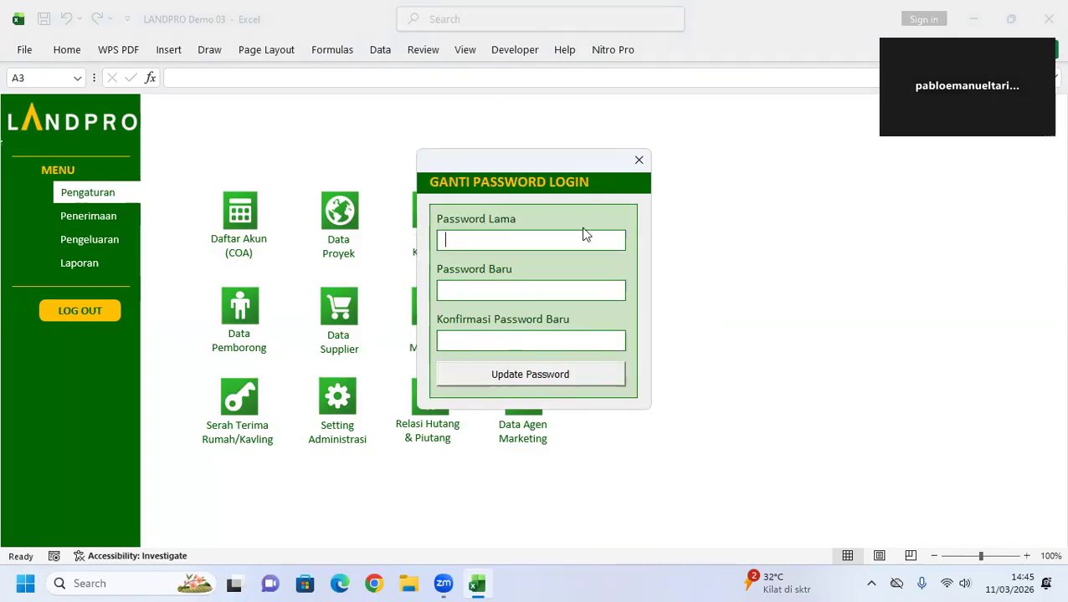
left_click(638, 161)
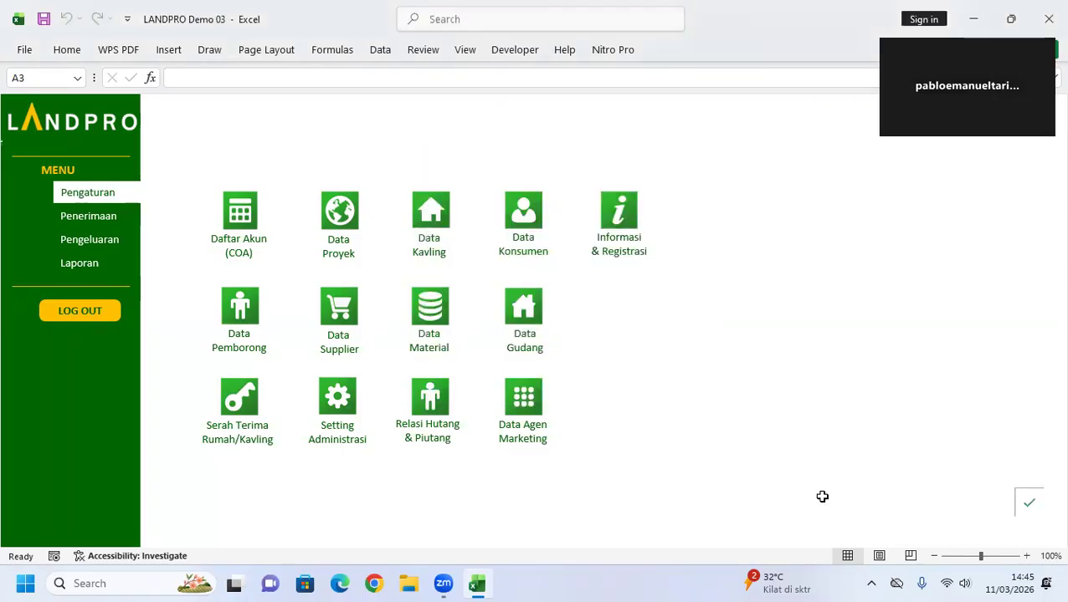
- Filter the plot picker of the Biaya Rumah Material expense form by plot number "se", and leave the picker
left_click(99, 248)
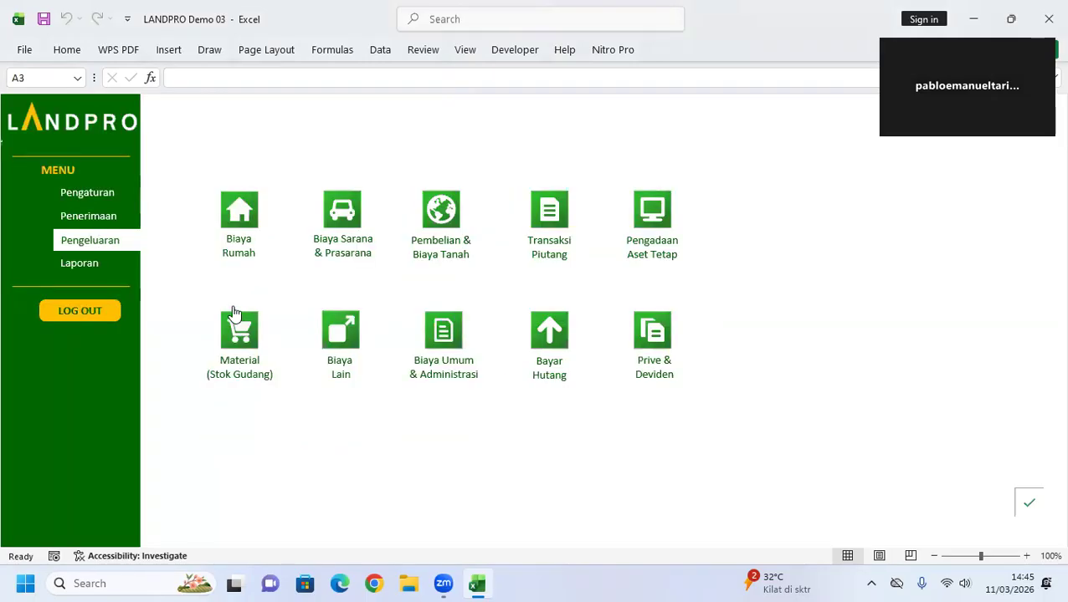
left_click(242, 224)
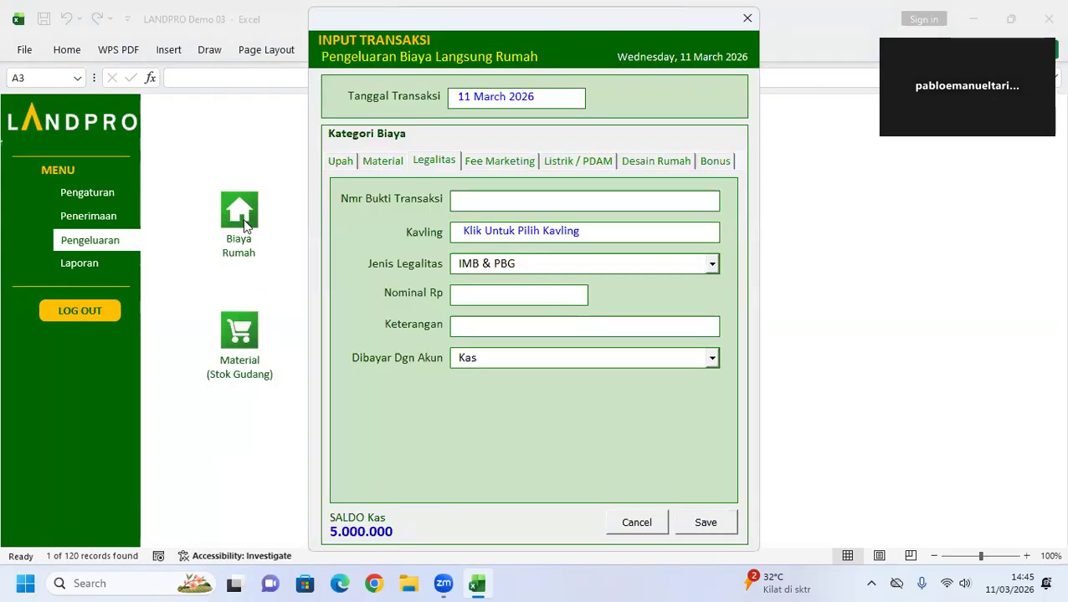
left_click(379, 167)
left_click(498, 231)
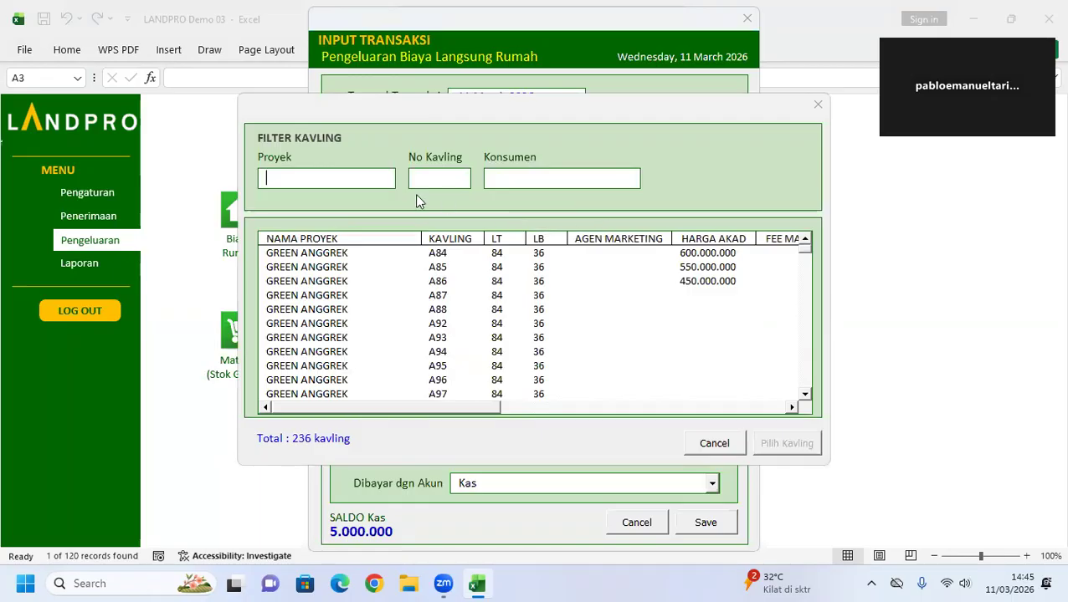
left_click(442, 177)
type("se")
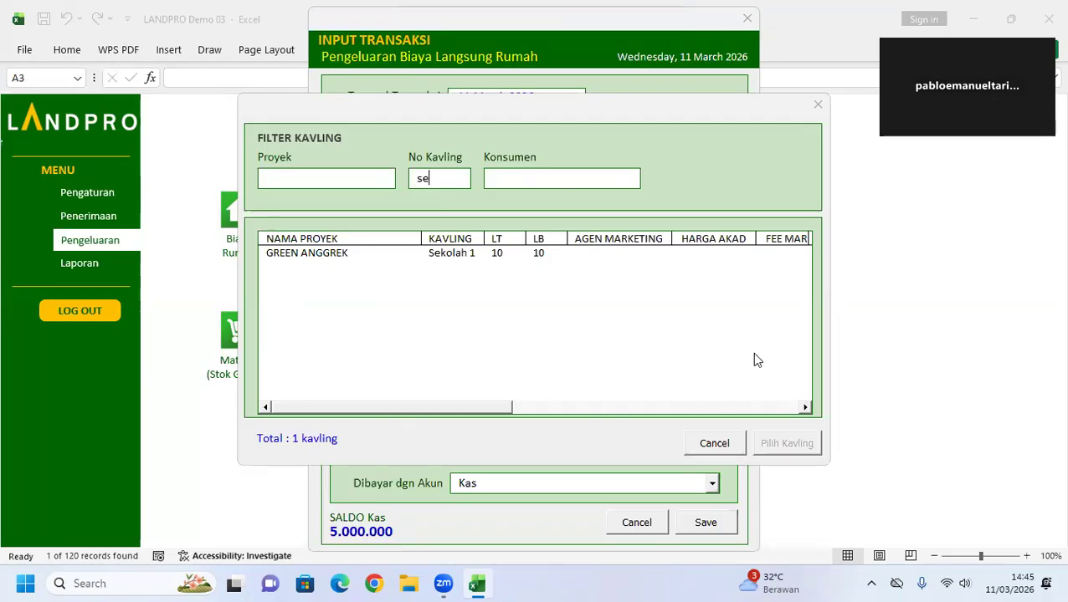
left_click(719, 444)
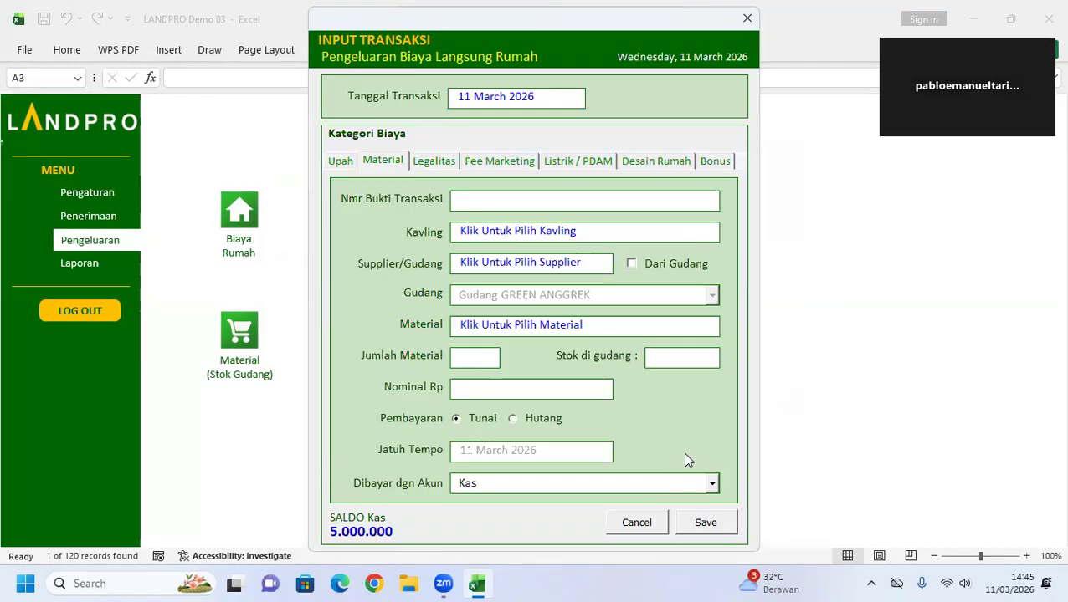
- Assign the GREEN ANGGREK plot Sekolah 1 to a Legalitas house expense, view it under the Material category, and cancel the form
left_click(648, 525)
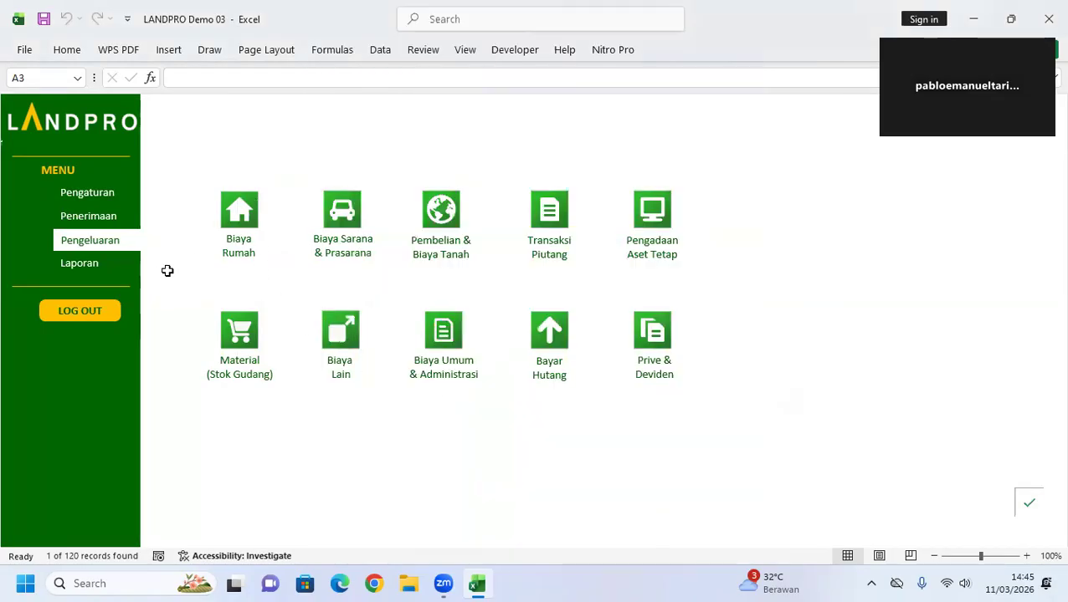
left_click(238, 217)
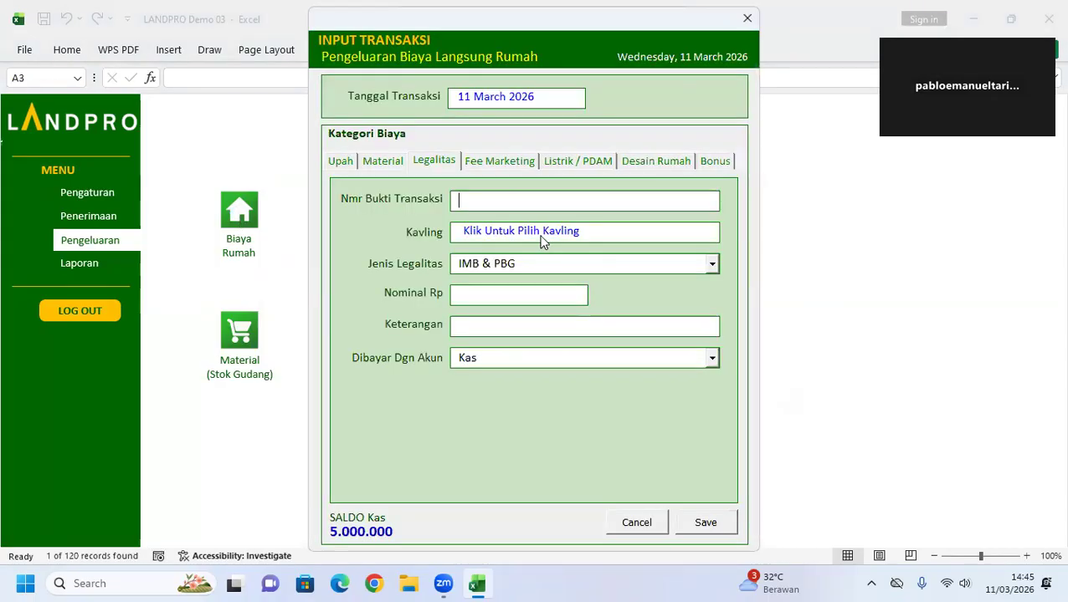
left_click(541, 239)
left_click(464, 180)
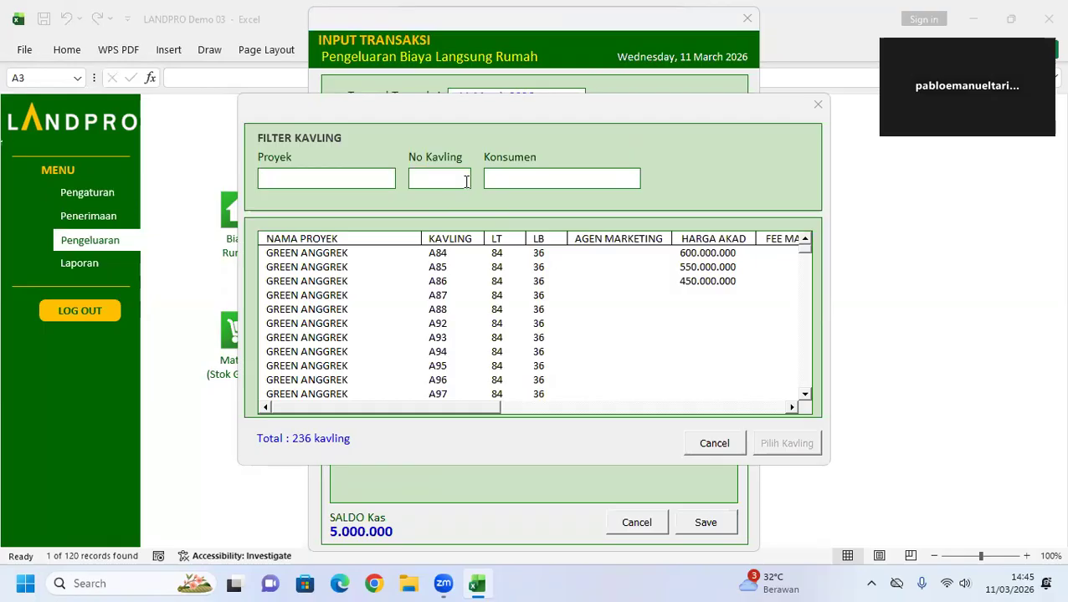
type("se")
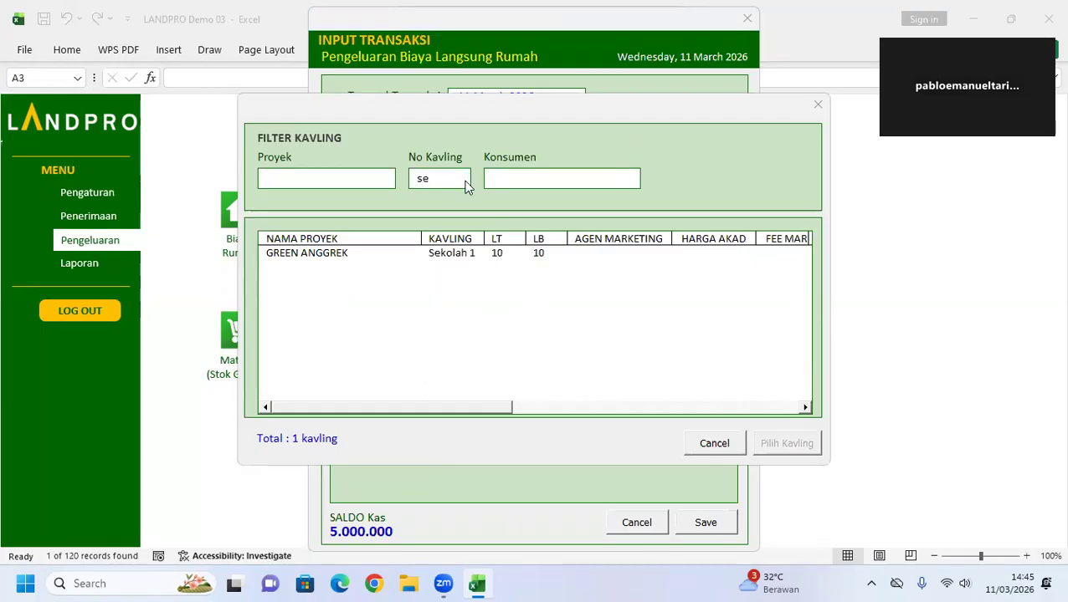
left_click(457, 256)
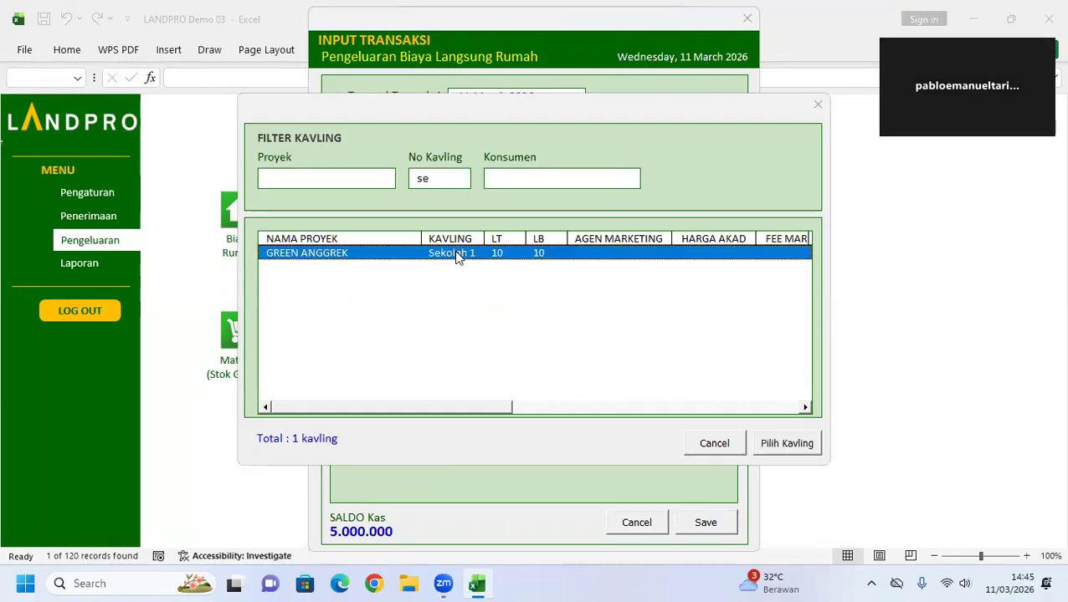
left_click(795, 448)
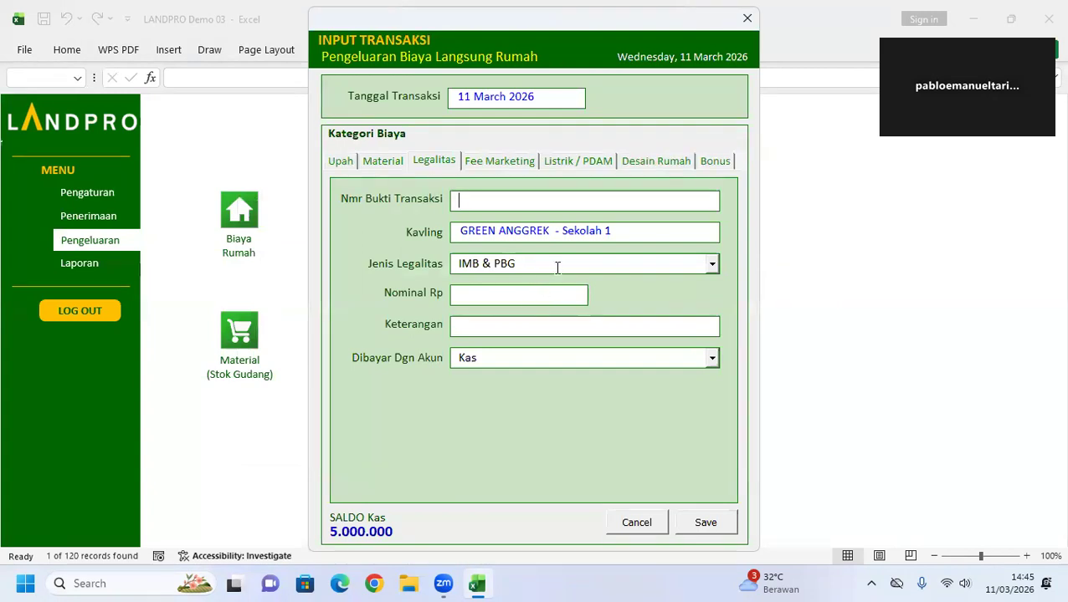
left_click(392, 164)
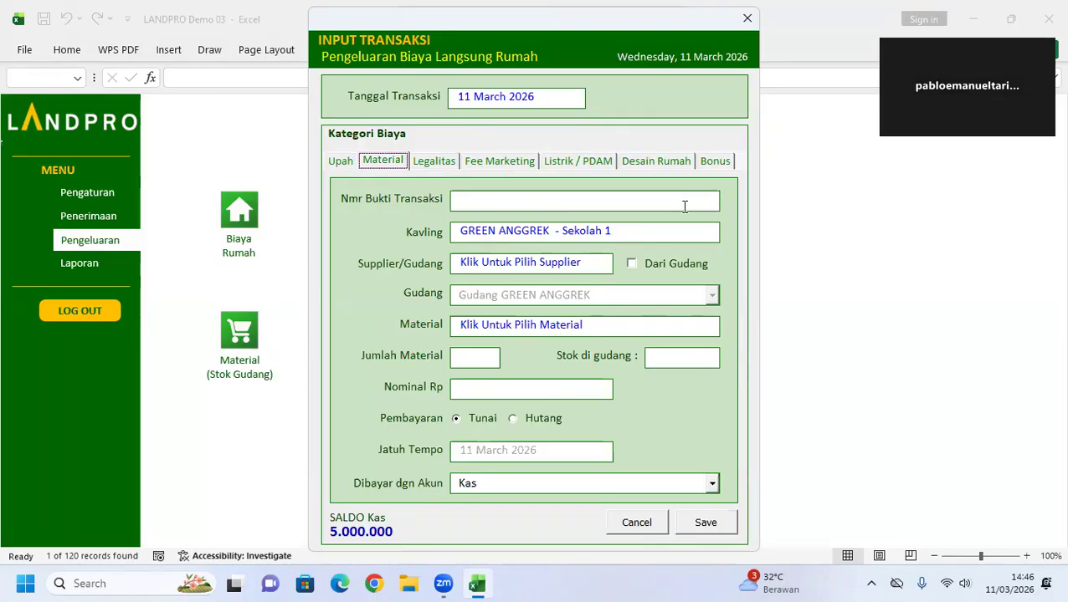
left_click(637, 524)
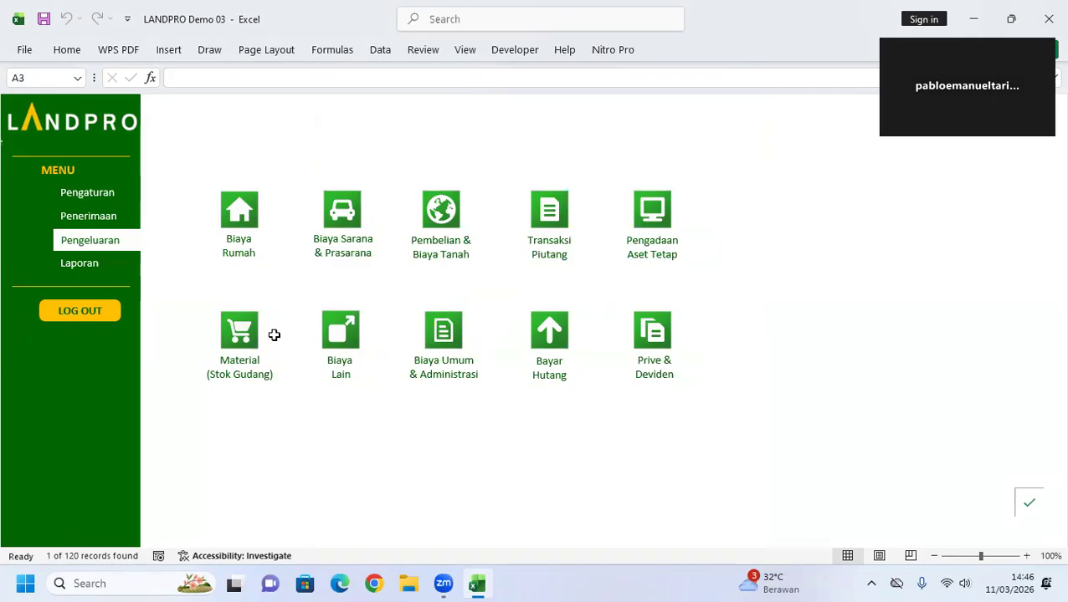
- Generate the NERACA financial report for all projects for 01 January 2022 to 14 November 2025, and return to the menu
left_click(88, 268)
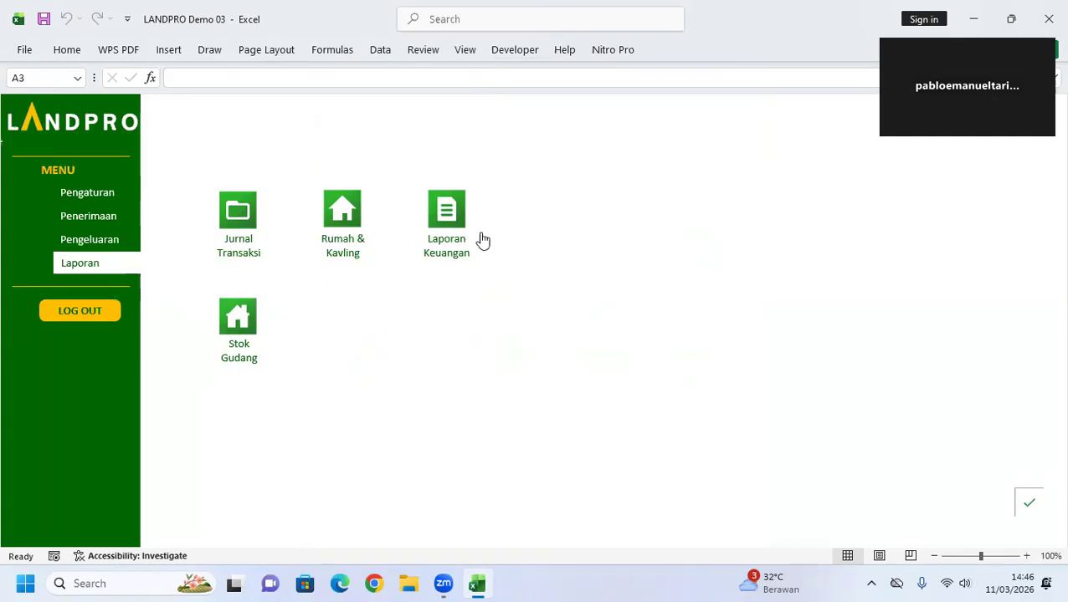
left_click(456, 214)
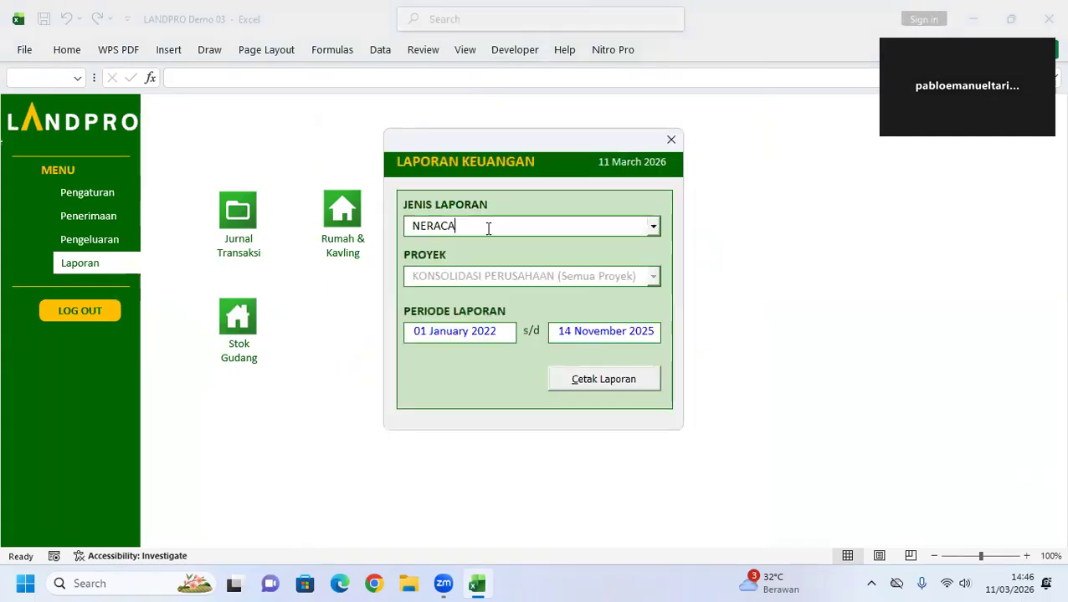
left_click(639, 379)
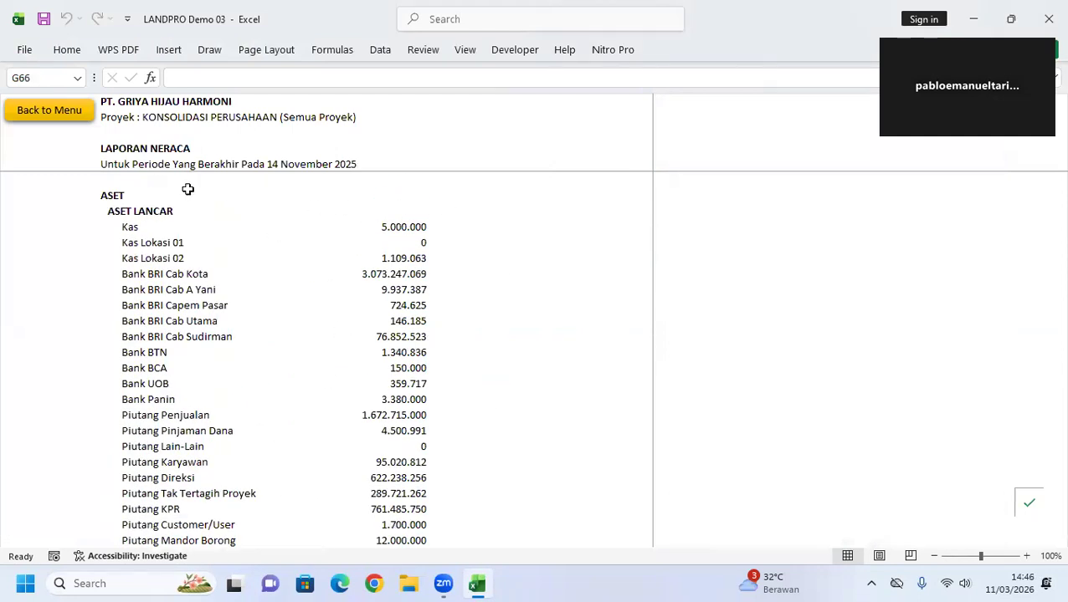
left_click(81, 114)
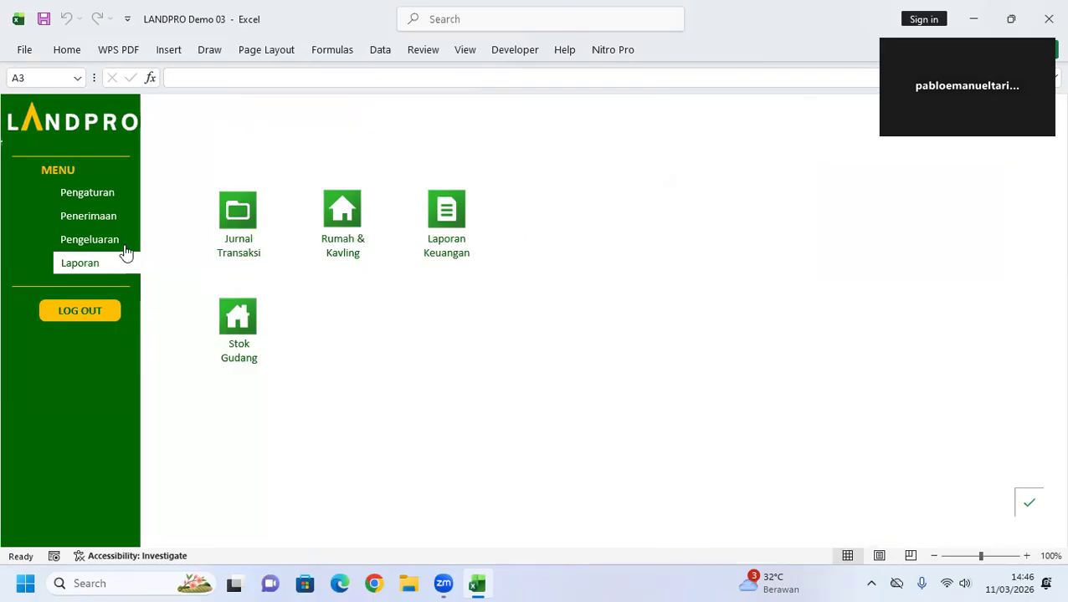
- Look at the licence edition and activation status in the information and registration window and close it
left_click(112, 198)
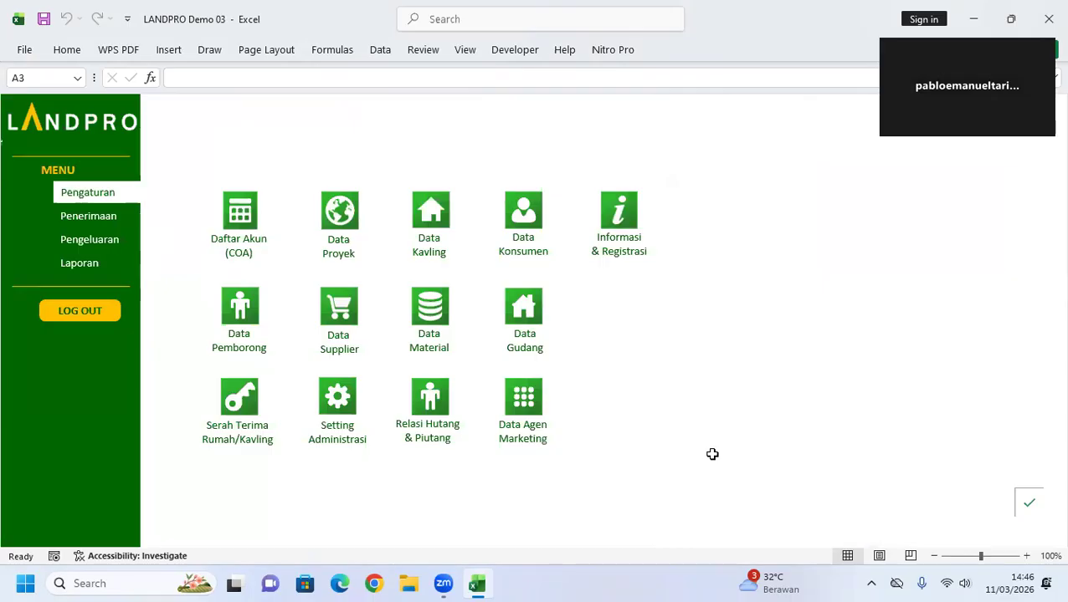
left_click(623, 220)
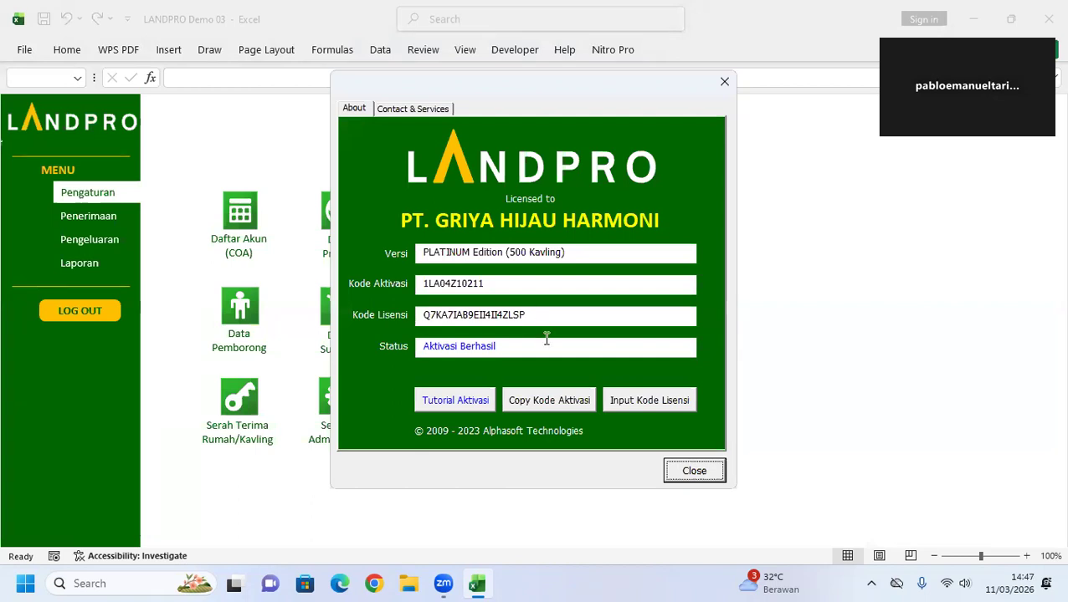
left_click(724, 81)
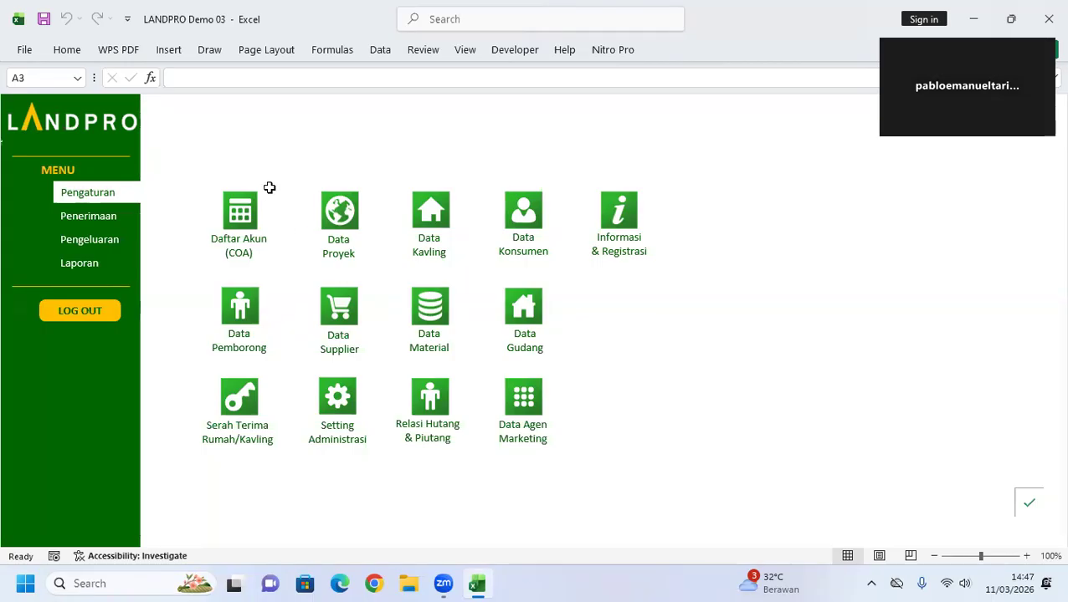
- Start a new debt receipt transaction under Penerimaan with BANK BNI (CCR) as the Relasi Hutang
left_click(78, 268)
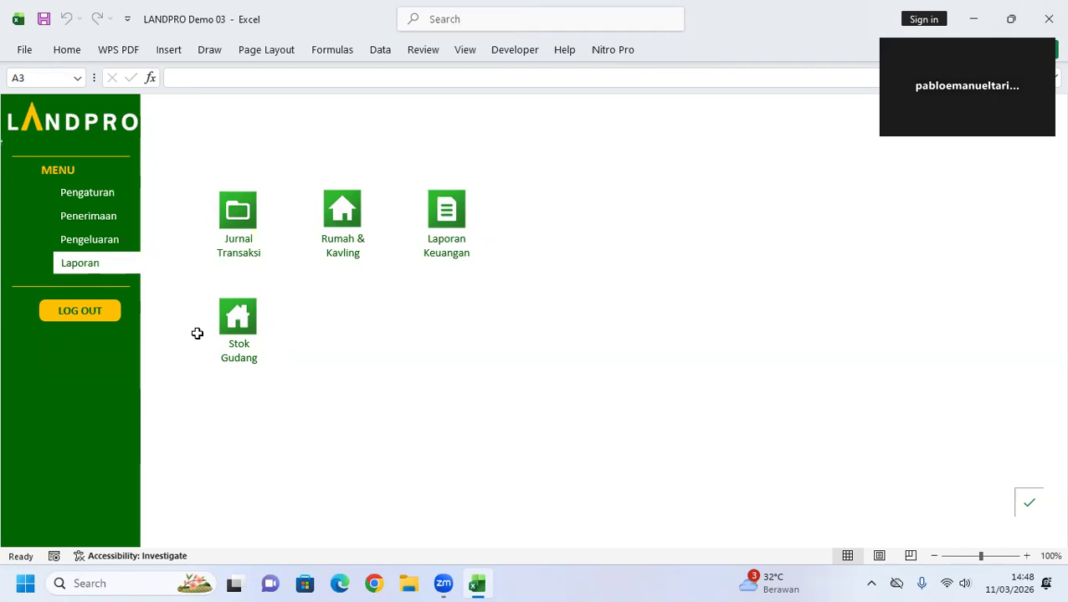
left_click(104, 217)
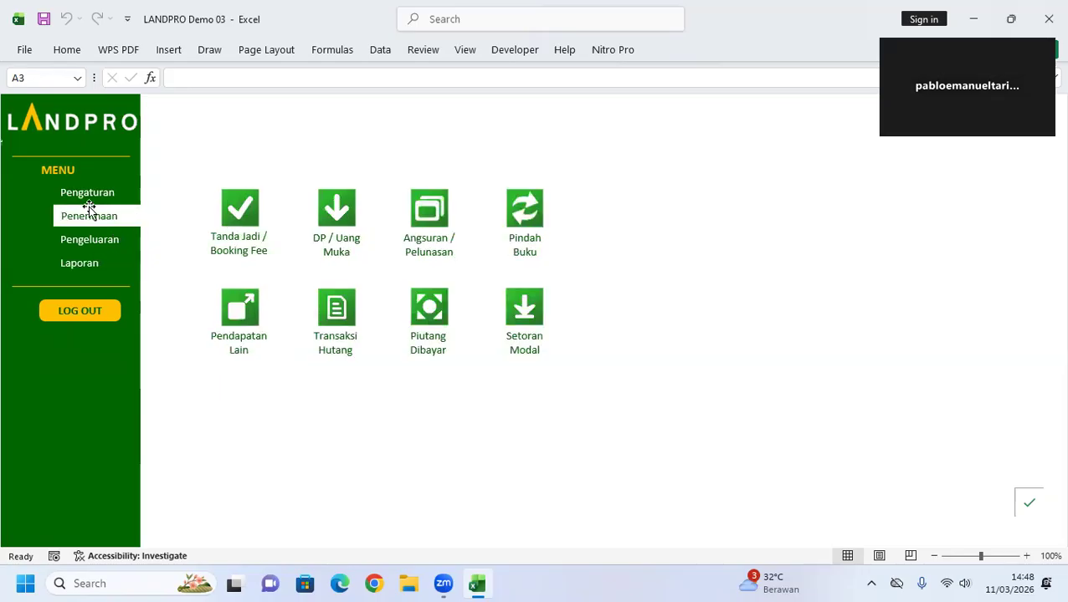
left_click(337, 309)
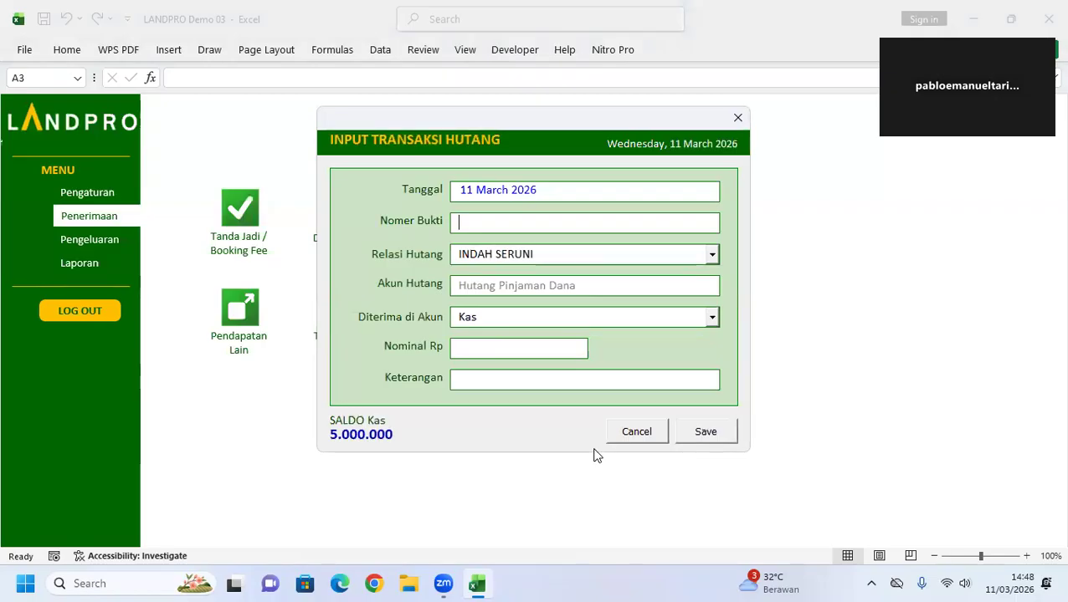
left_click(712, 256)
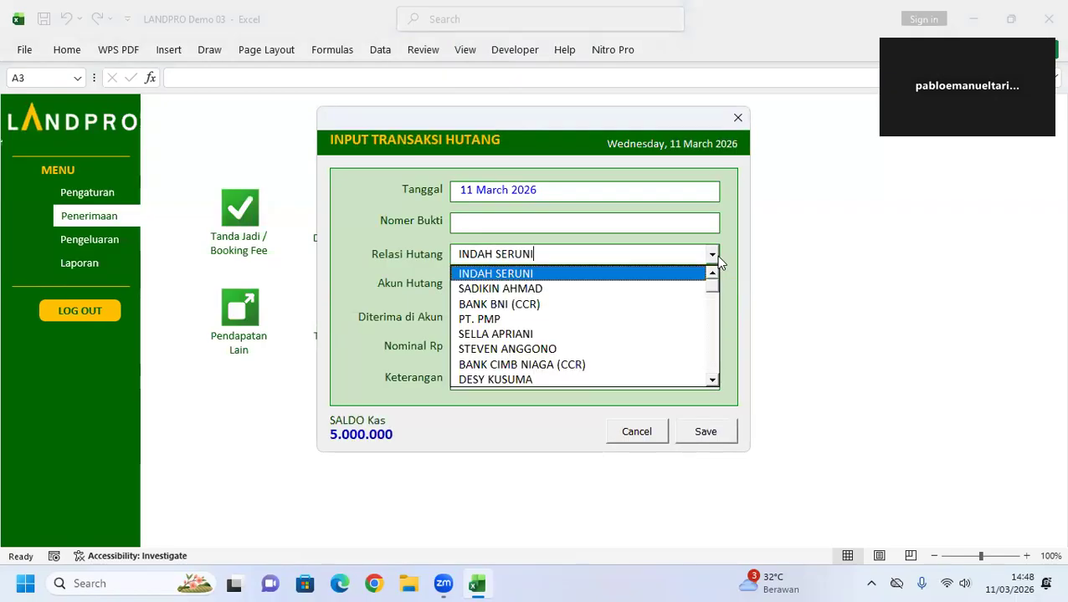
mouse_move(710, 290)
left_mouse_down()
mouse_move(709, 379)
mouse_move(709, 286)
left_mouse_up()
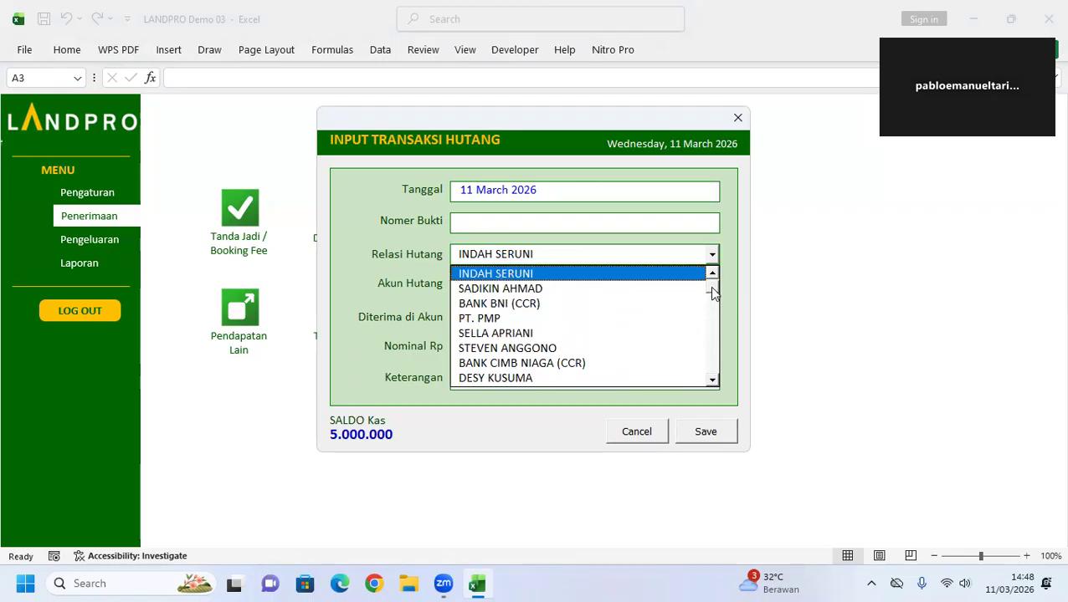
left_click(623, 304)
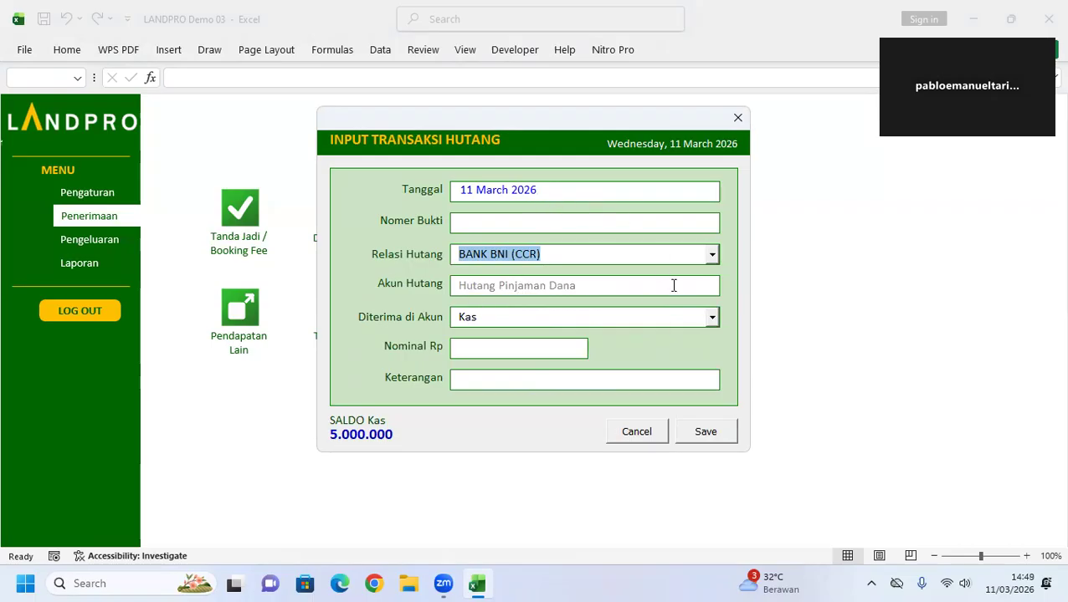
- Set the receiving account of the debt transaction to Bank BRI Cab A Yani, and cancel the entry
left_click(712, 317)
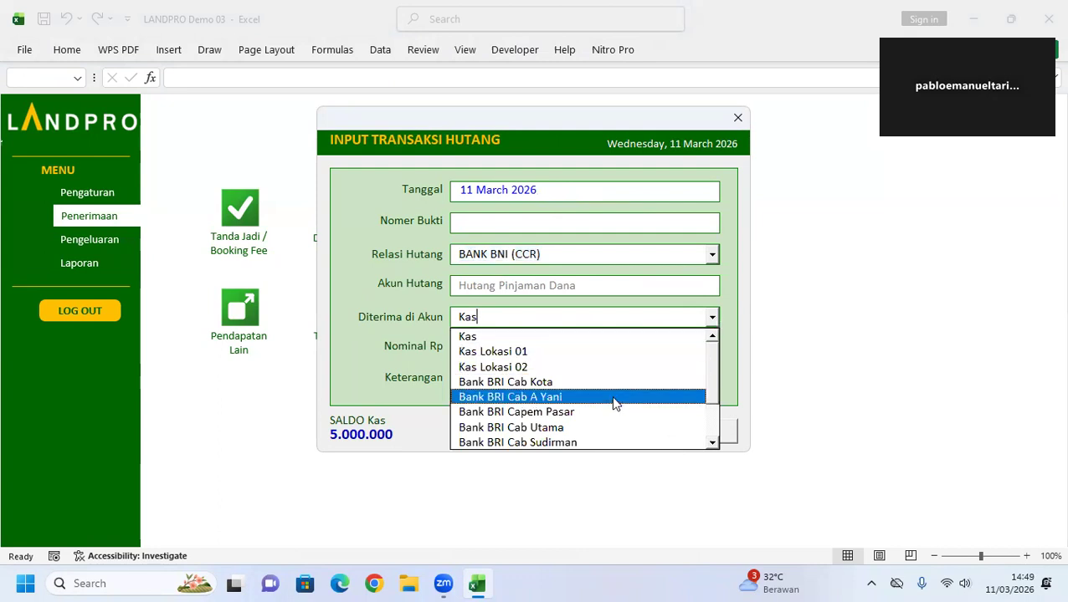
left_click_drag(714, 369, 710, 400)
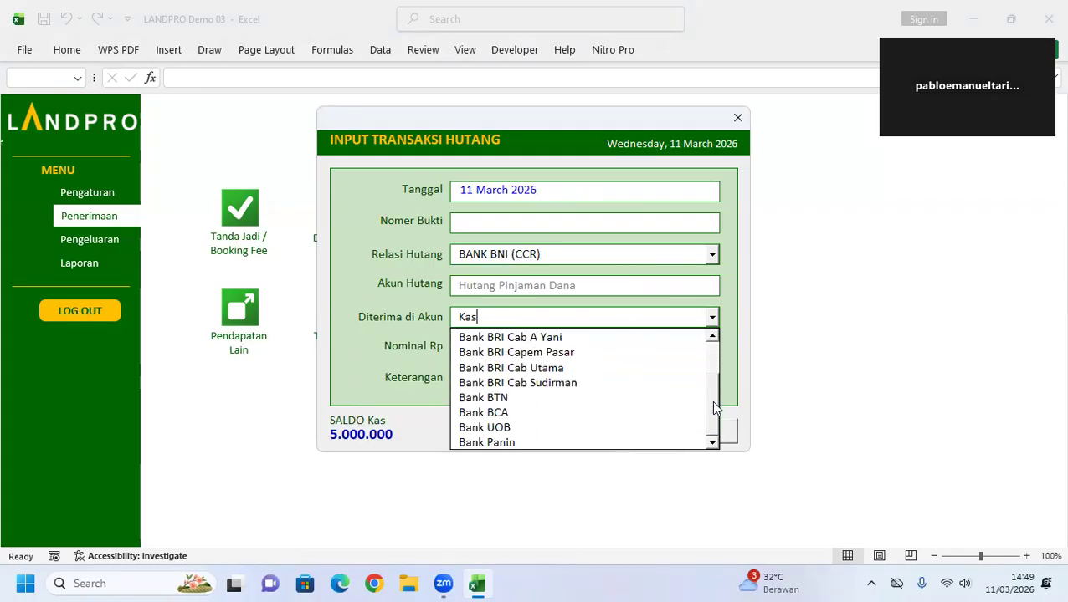
left_click(596, 337)
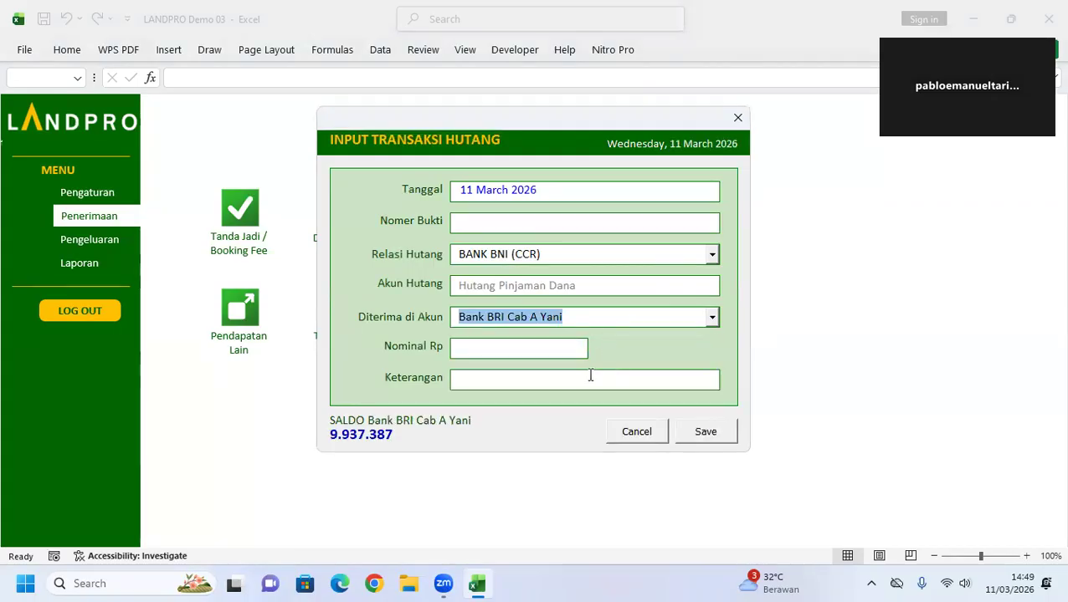
left_click(550, 346)
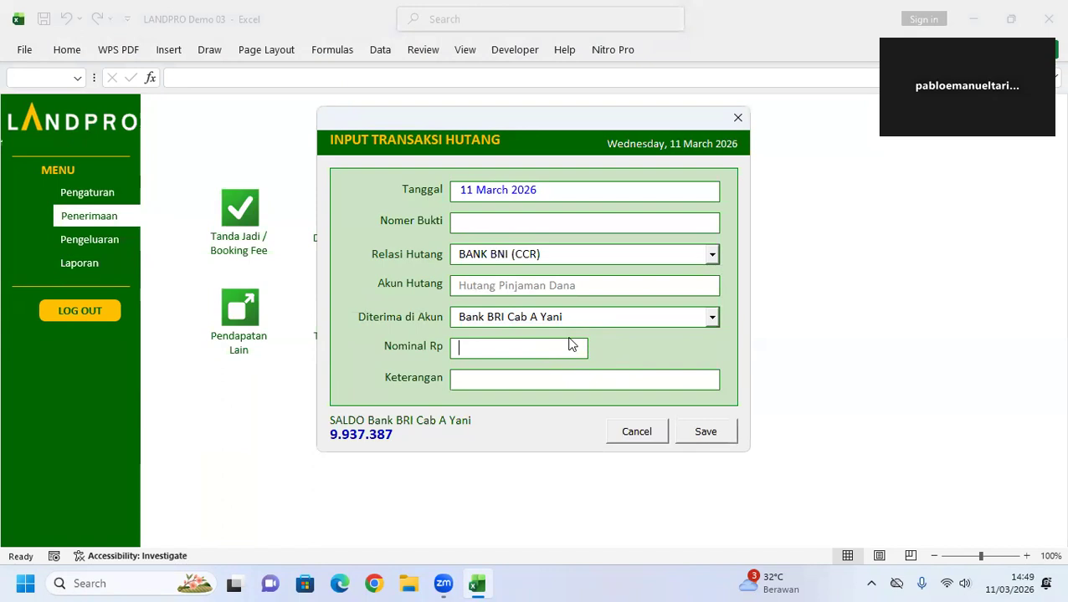
left_click(635, 437)
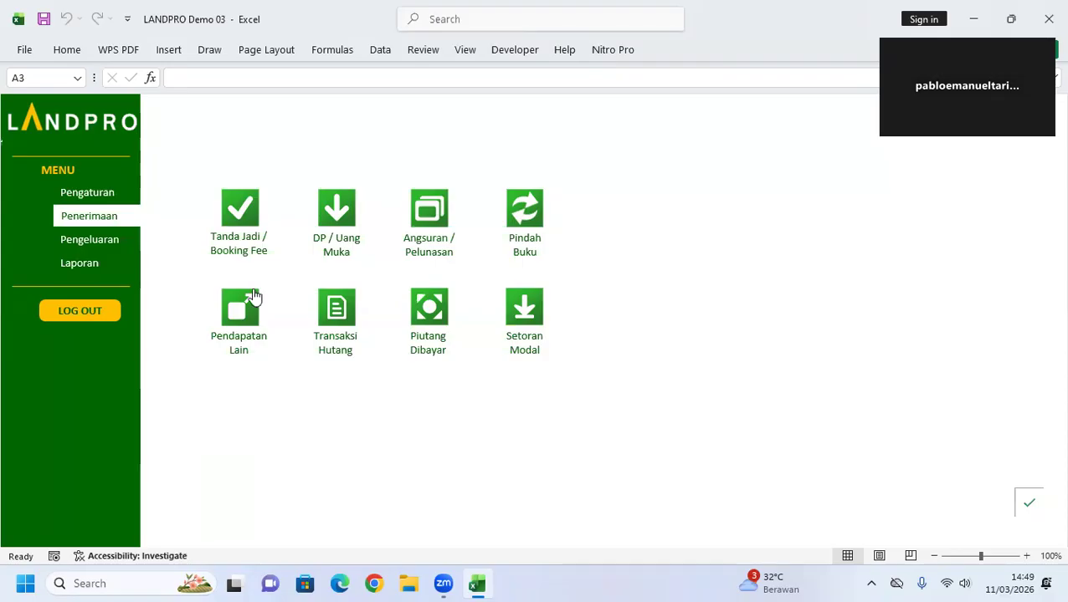
- Start a debt payment under Pengeluaran and browse the list of debt transactions available for payment
left_click(97, 237)
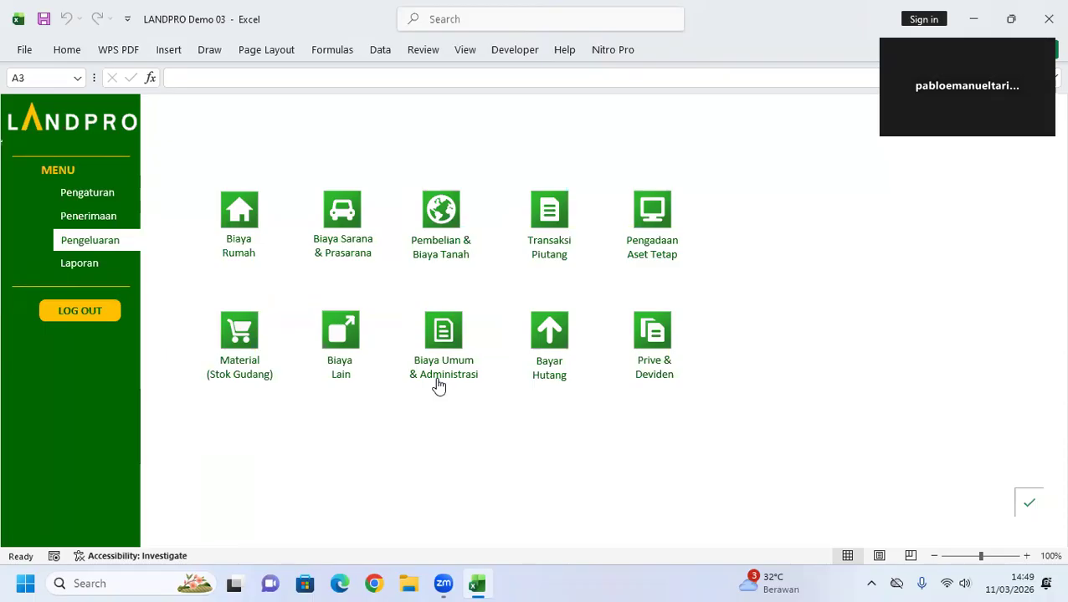
left_click(547, 343)
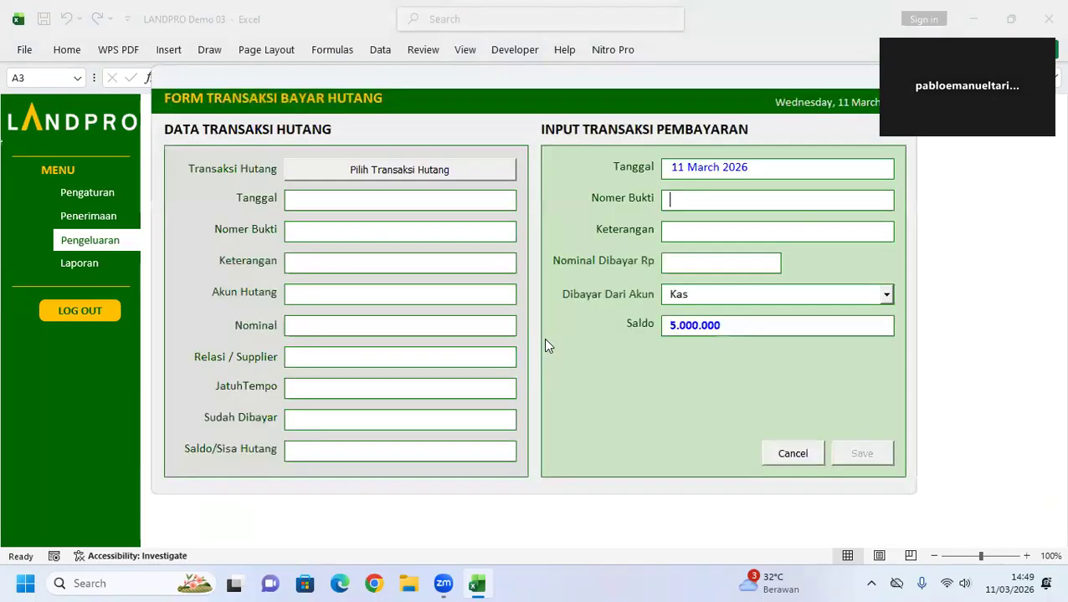
left_click(433, 170)
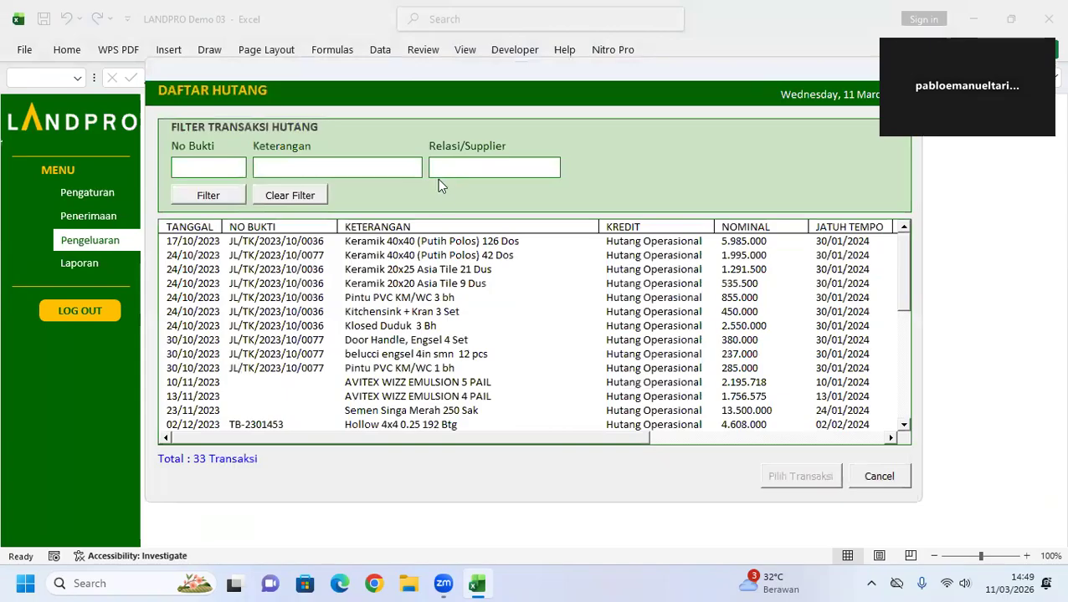
left_click_drag(903, 272, 902, 232)
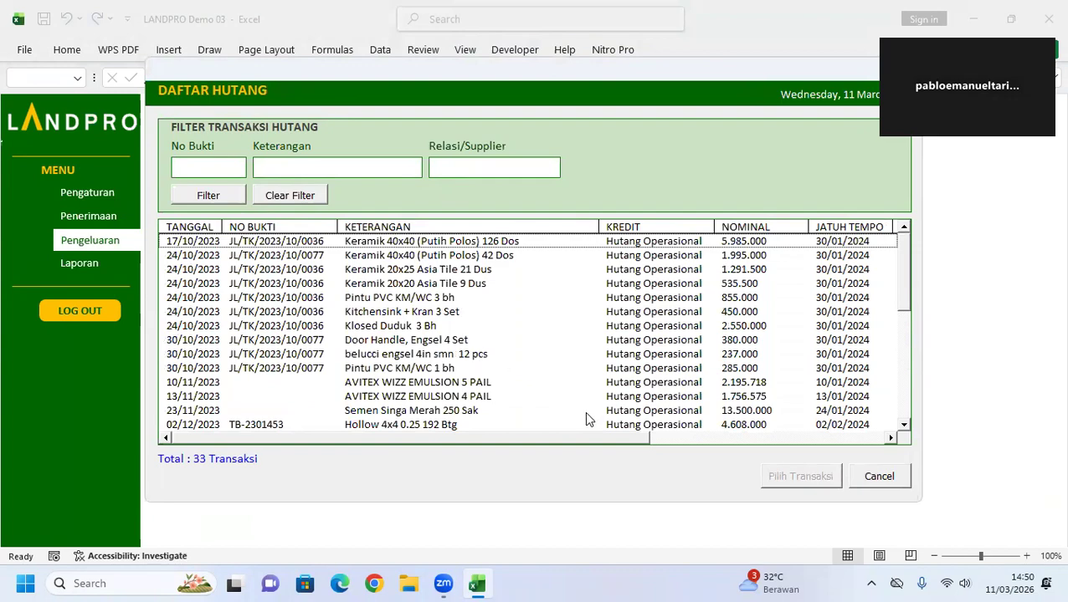
mouse_move(597, 437)
left_mouse_down()
mouse_move(827, 456)
mouse_move(608, 454)
left_mouse_up()
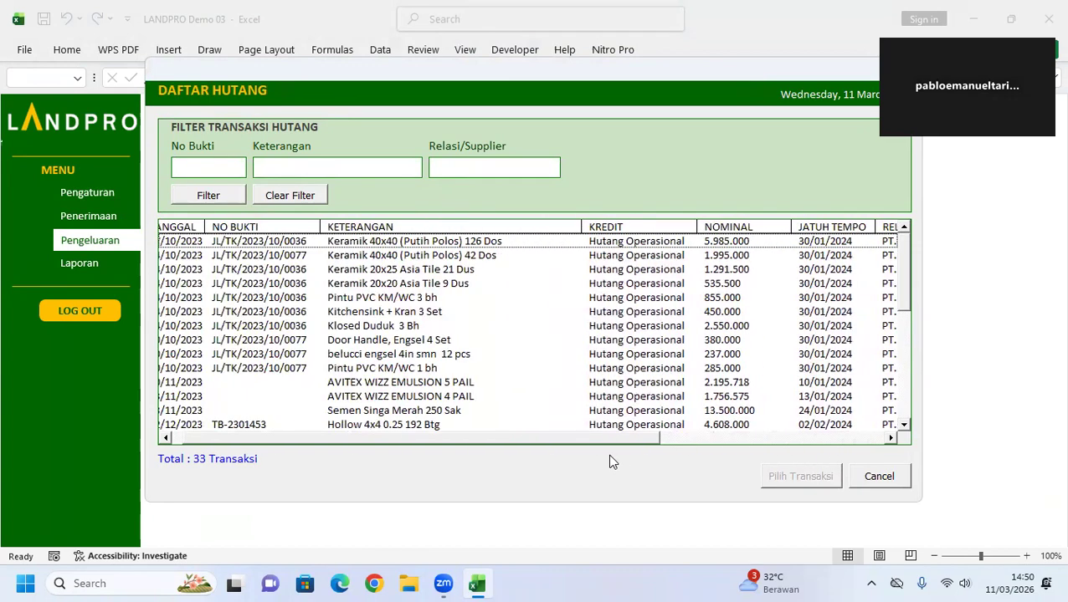
left_click_drag(905, 281, 908, 355)
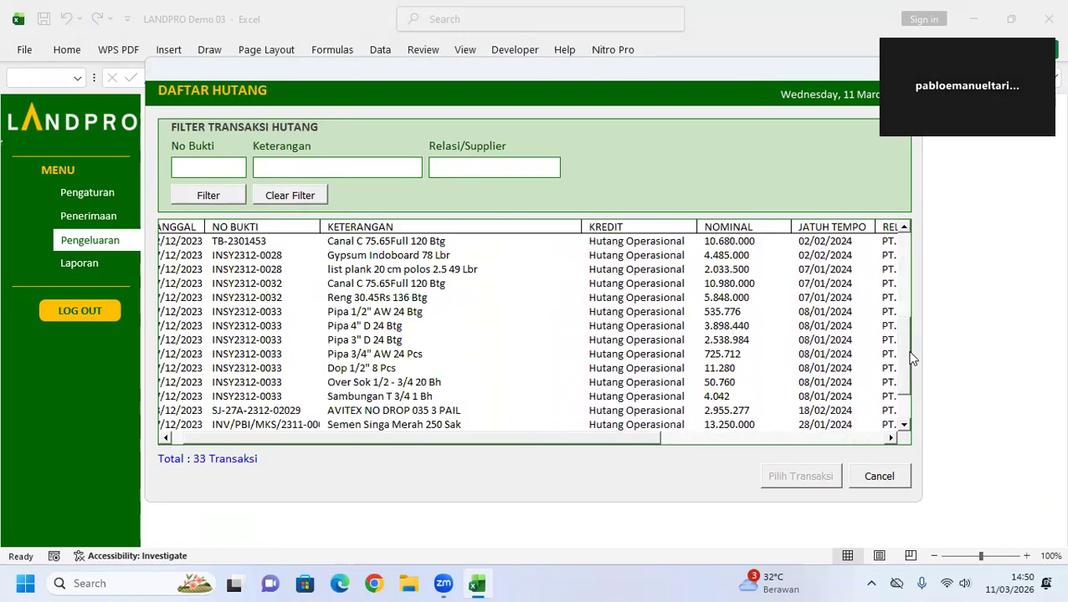
- Filter the debt list by the description "seme" and choose the 23/11/2023 Semen Singa Merah 250 Sak transaction for payment
left_click(293, 167)
type("seme")
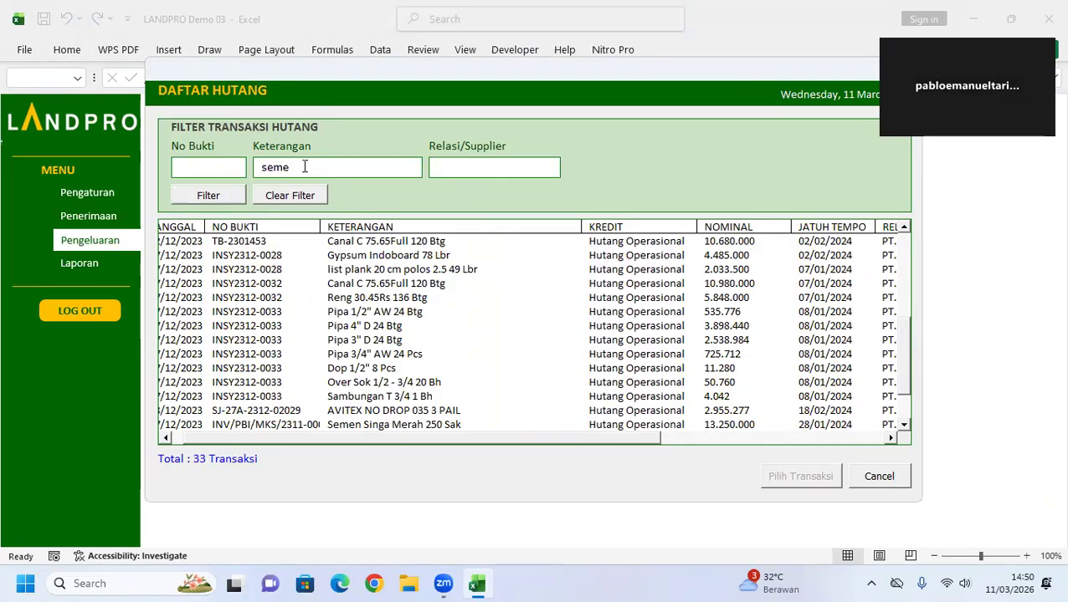
left_click(209, 204)
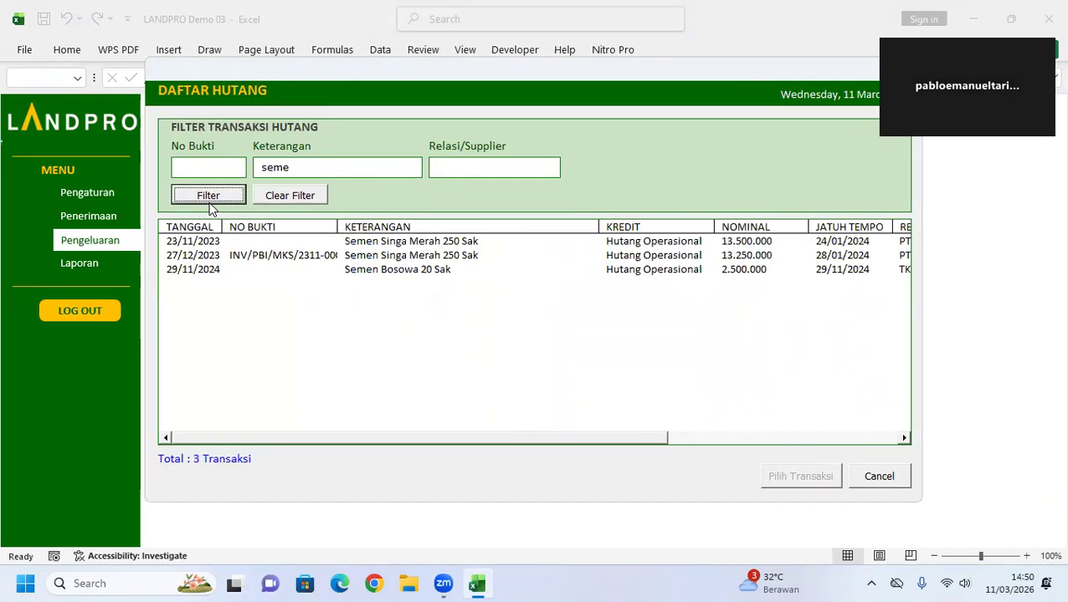
left_click(460, 241)
left_click_drag(548, 436, 778, 437)
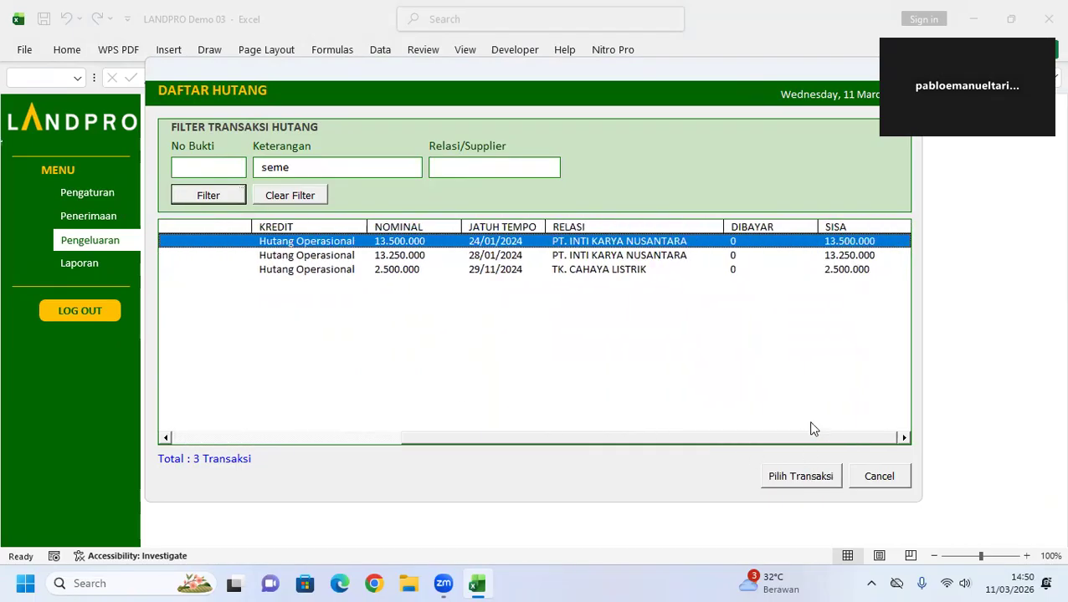
left_click(810, 473)
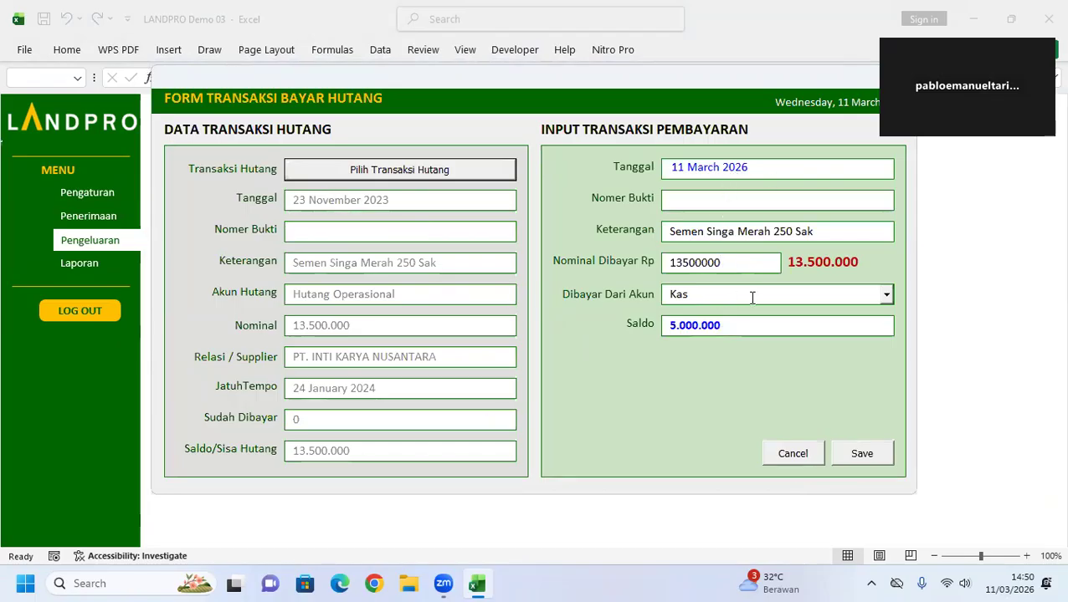
- Look at the paying account and amount fields of the debt payment, cancel it, and reopen and close the empty payment form
left_click(886, 294)
left_click(887, 295)
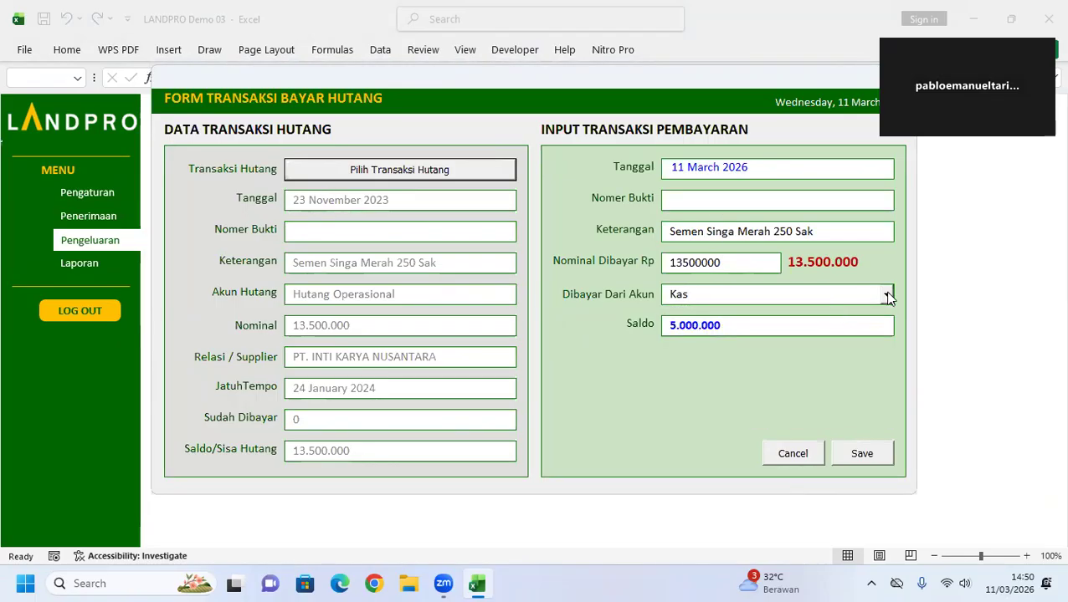
left_click(731, 266)
left_click(800, 452)
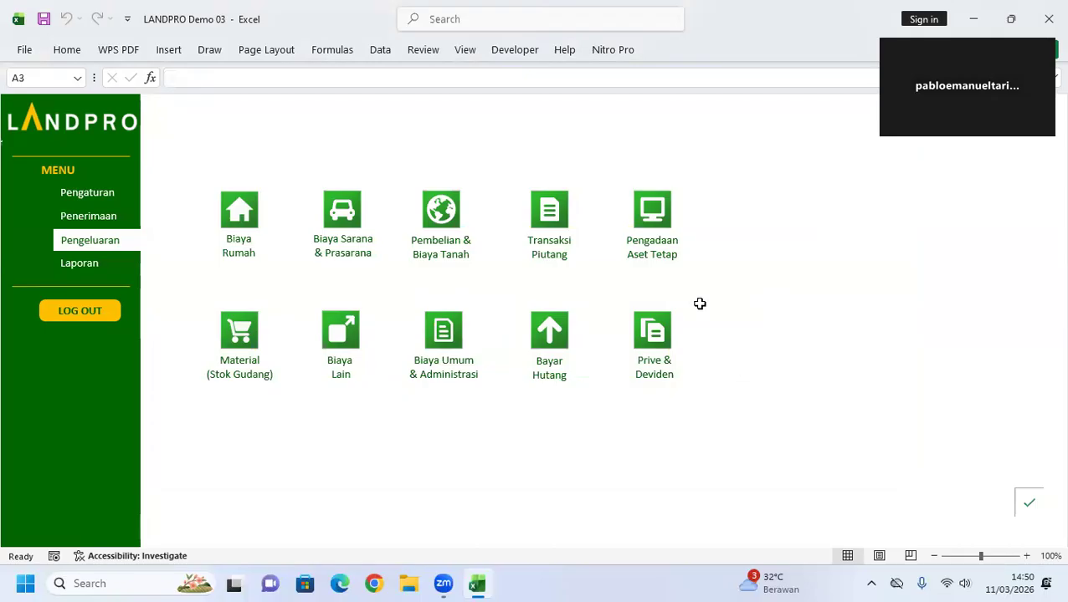
left_click(550, 340)
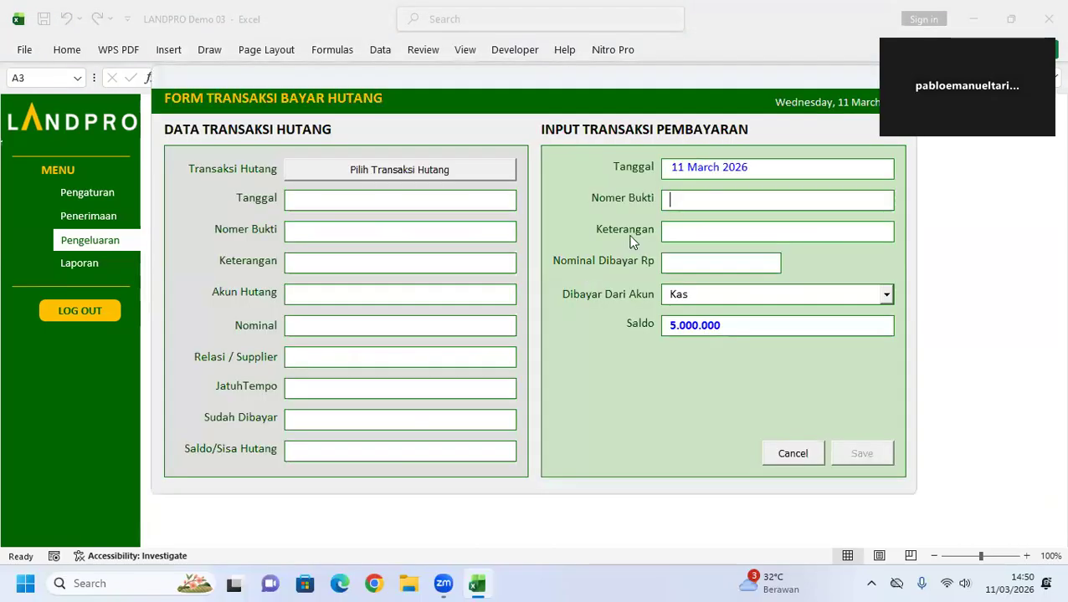
left_click(769, 453)
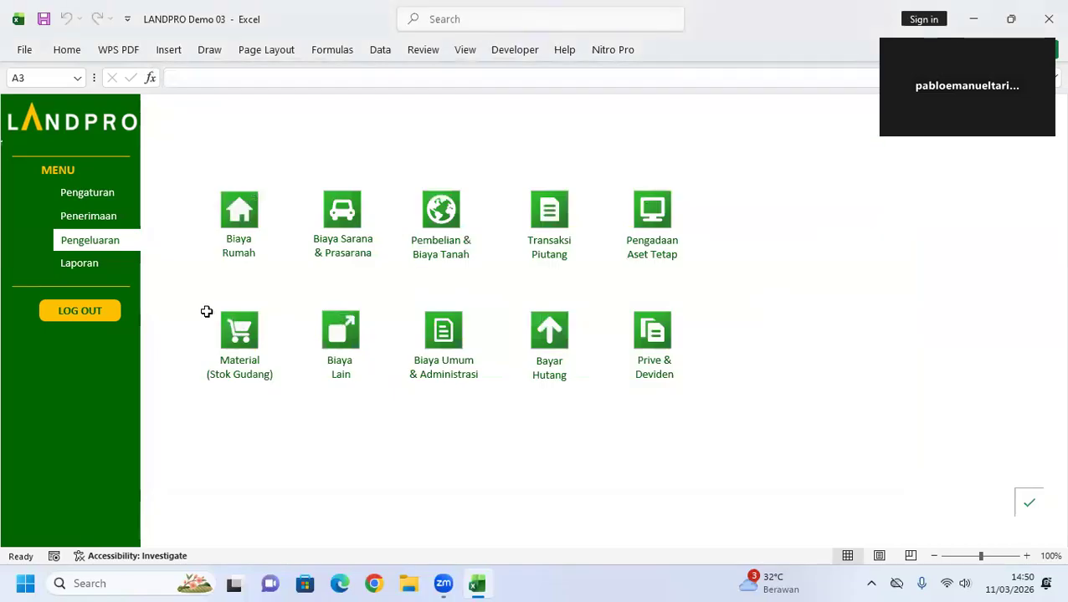
- Start a Biaya Umum & Administrasi expense for Bunga Pinjaman Dana charged to GREEN ANGGREK, and cancel the entry
left_click(434, 328)
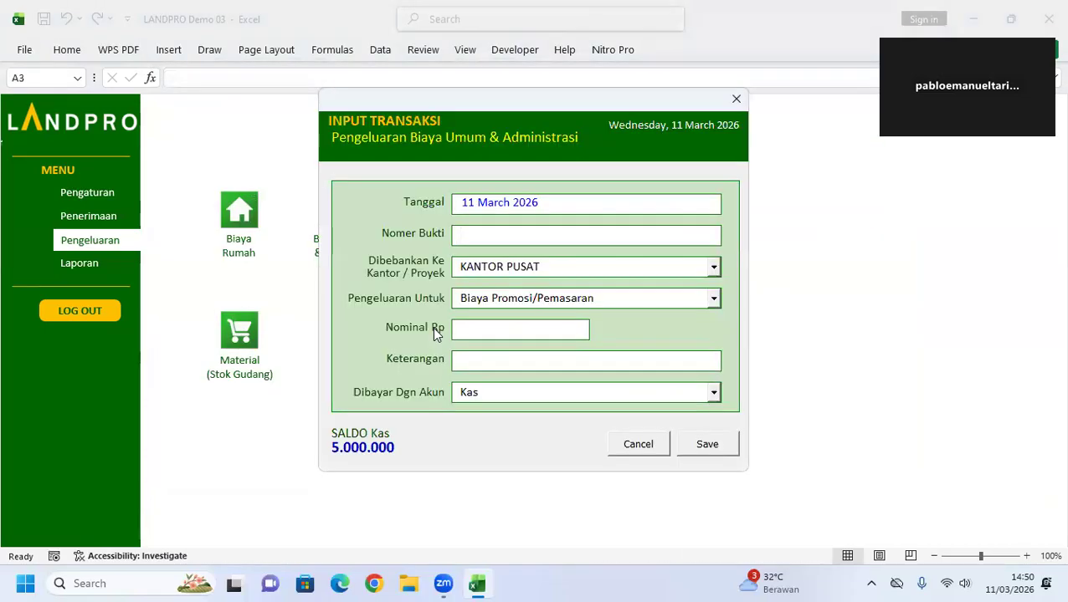
left_click(713, 298)
left_click_drag(713, 323, 718, 421)
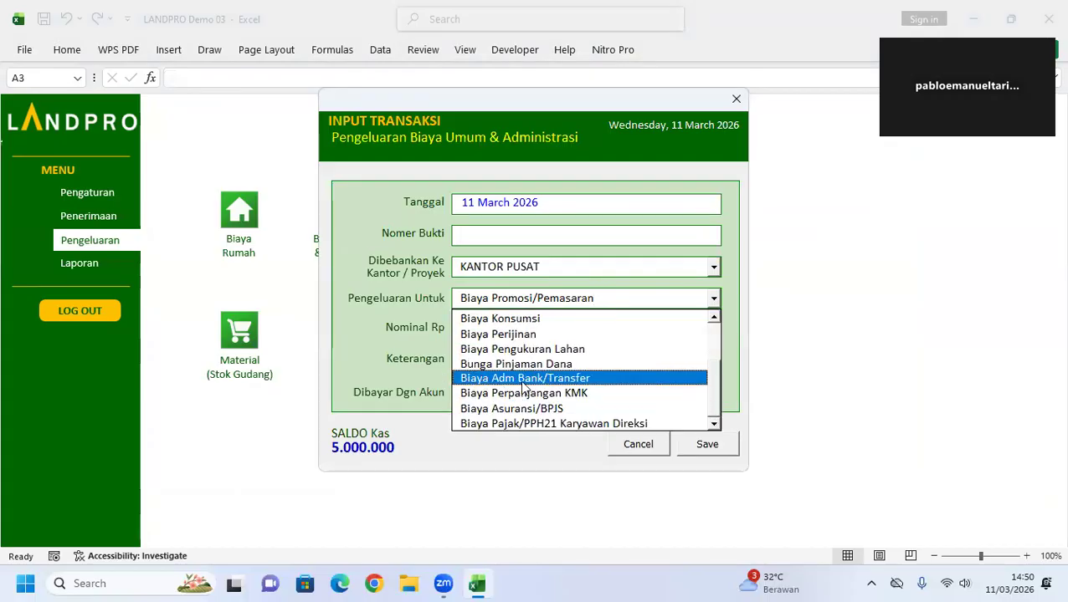
left_click(476, 364)
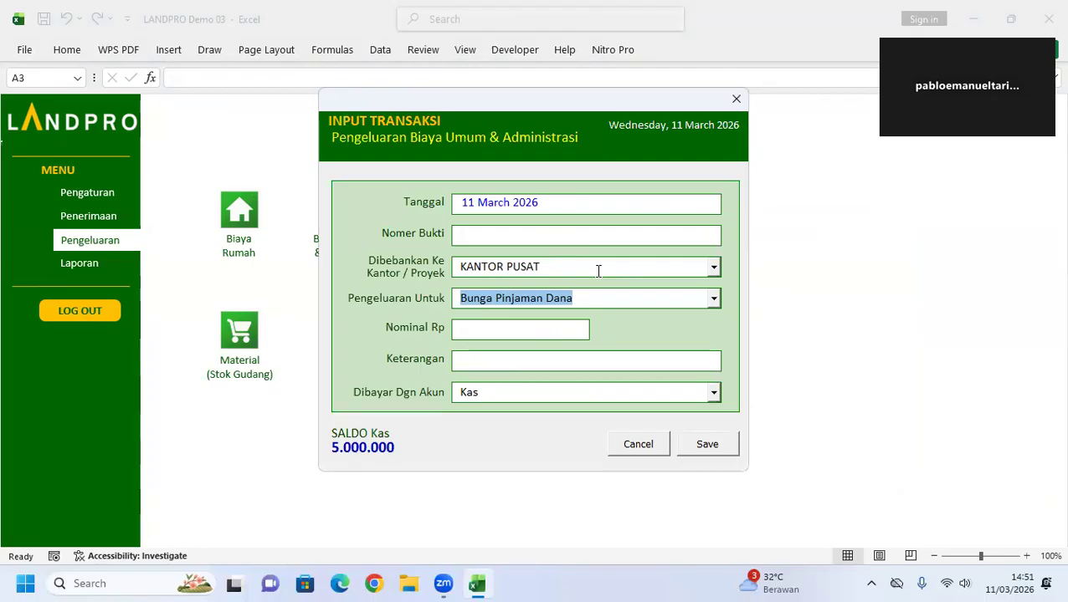
left_click(714, 267)
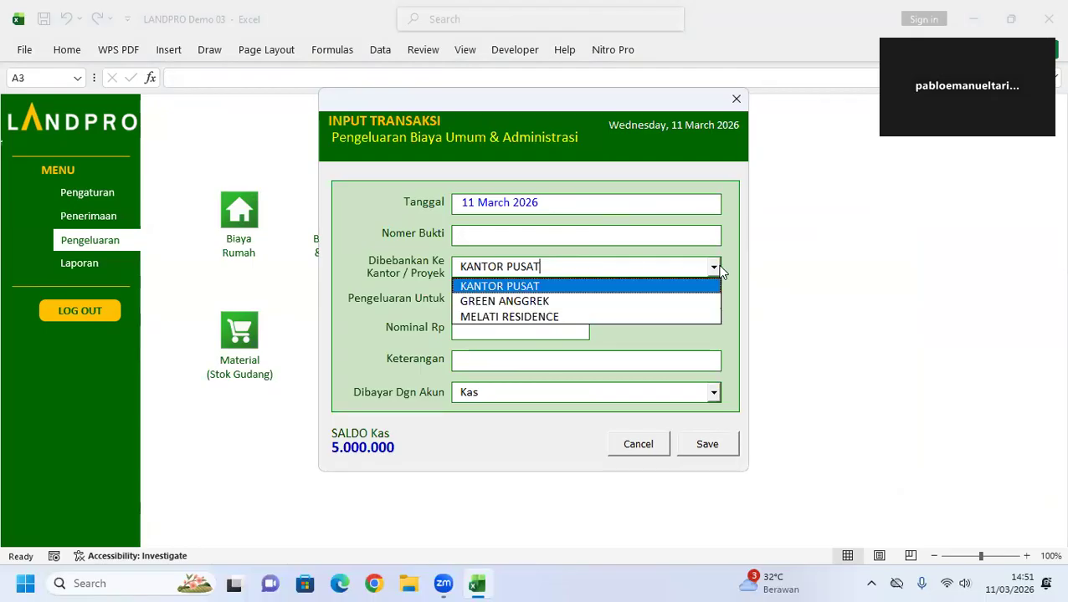
left_click(665, 303)
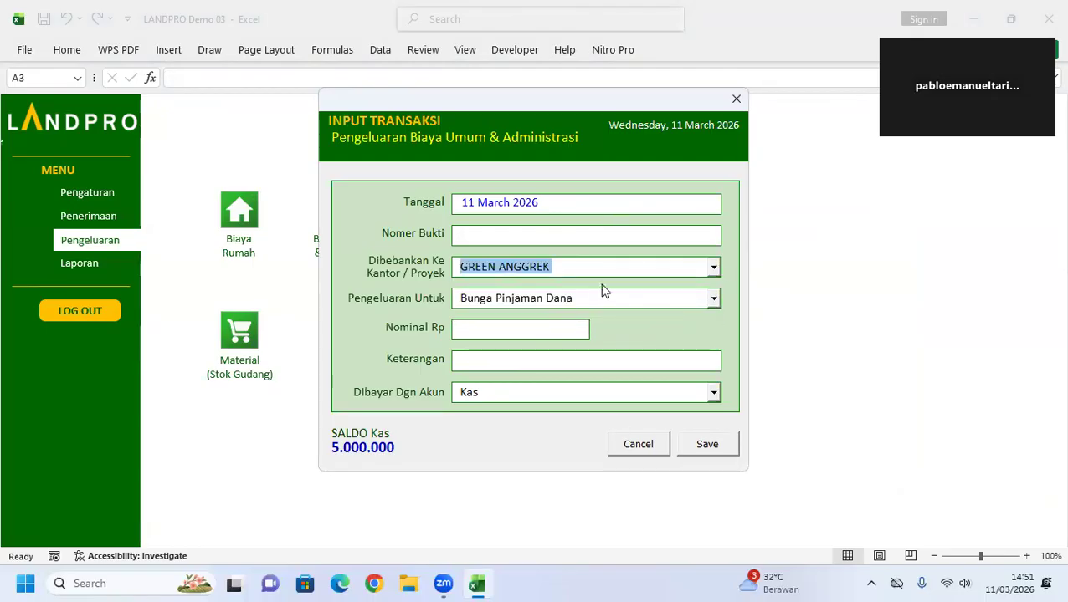
left_click(533, 363)
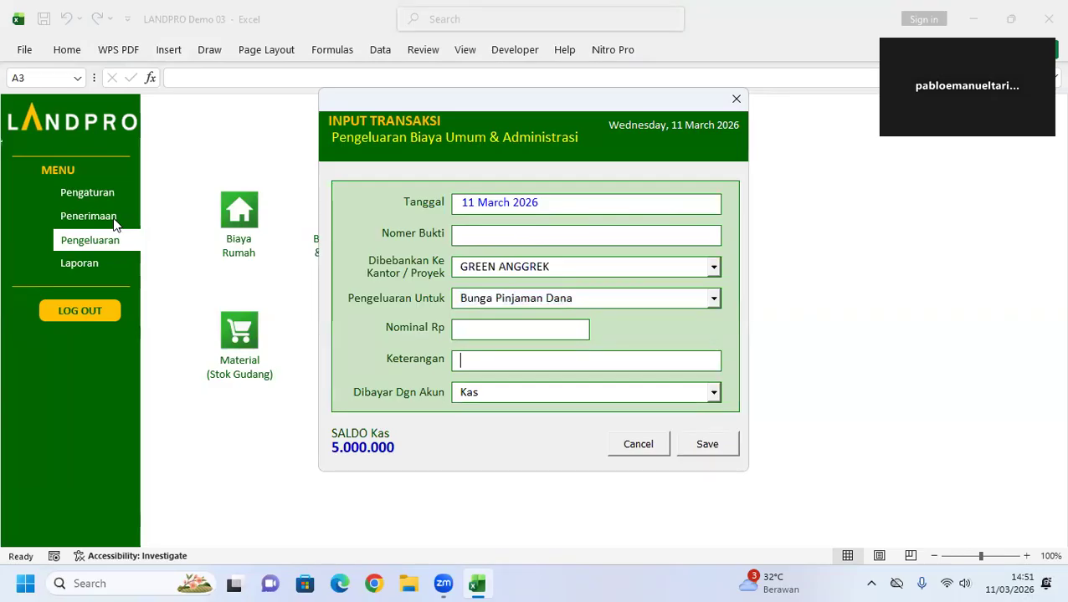
left_click(638, 445)
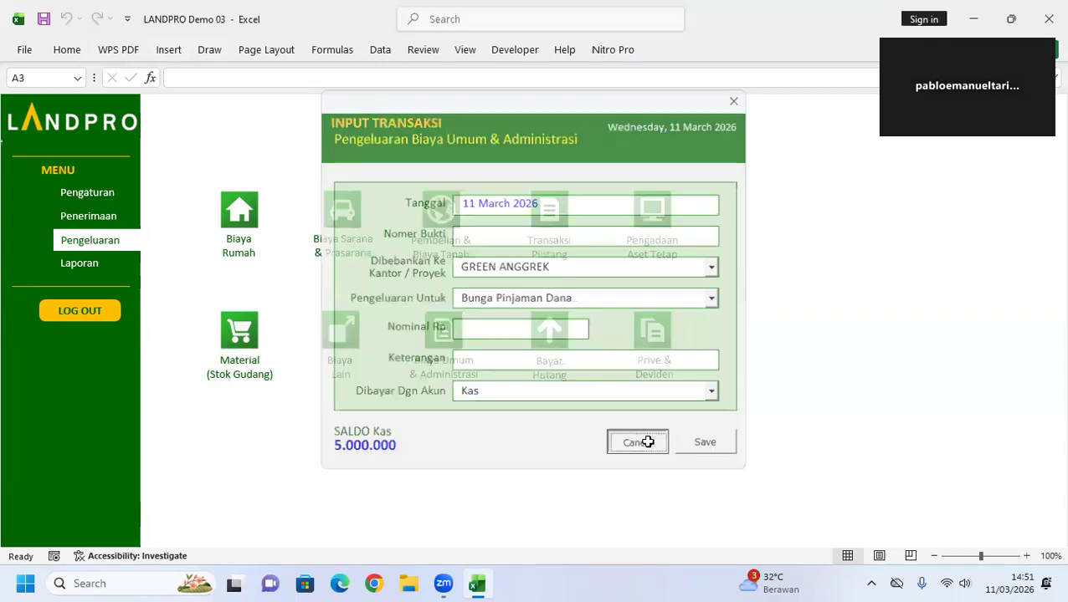
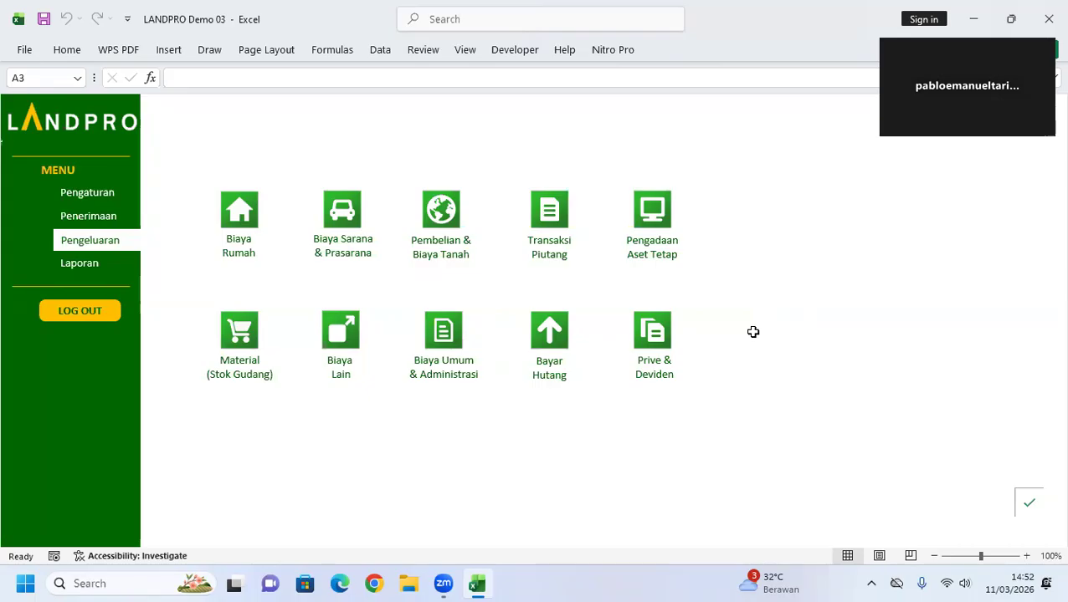
- Look at the Prive & Deviden transaction choices, close them, and view the Penerimaan and Pengeluaran transaction types
left_click(657, 350)
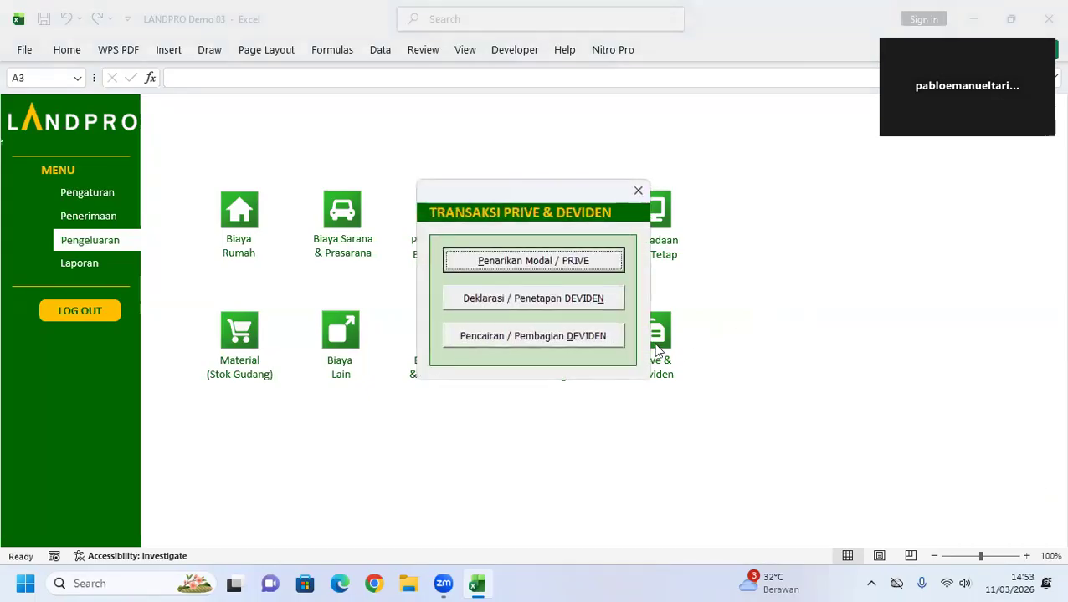
left_click(637, 191)
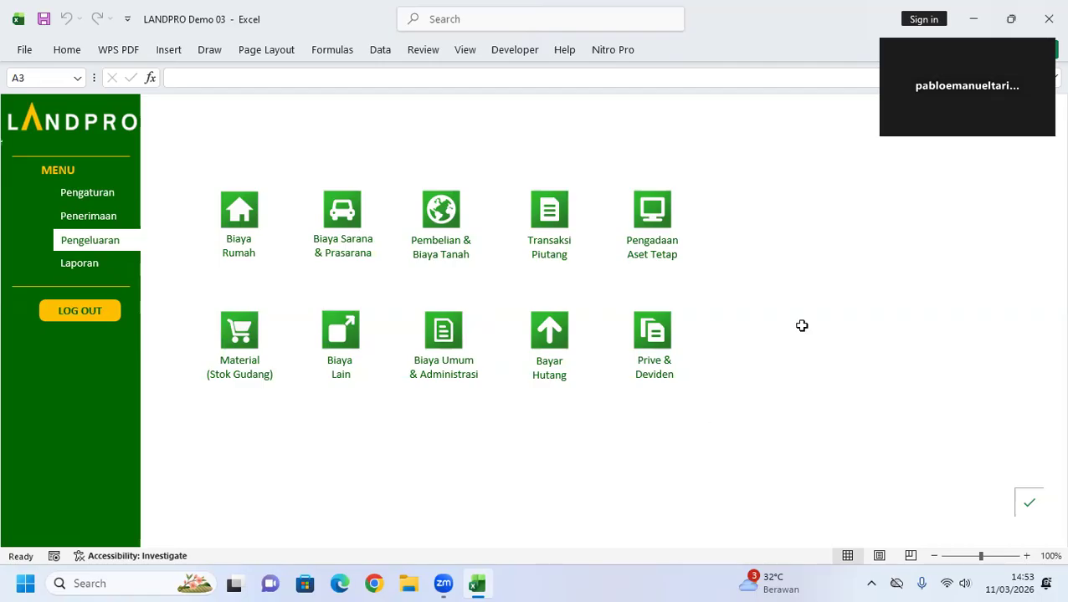
left_click(86, 218)
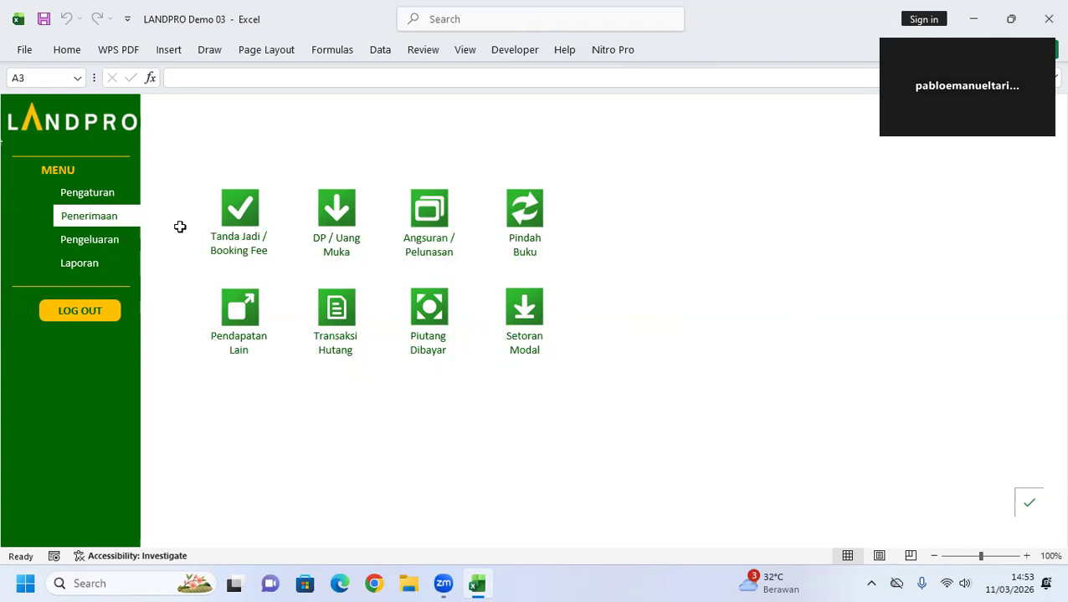
left_click(123, 240)
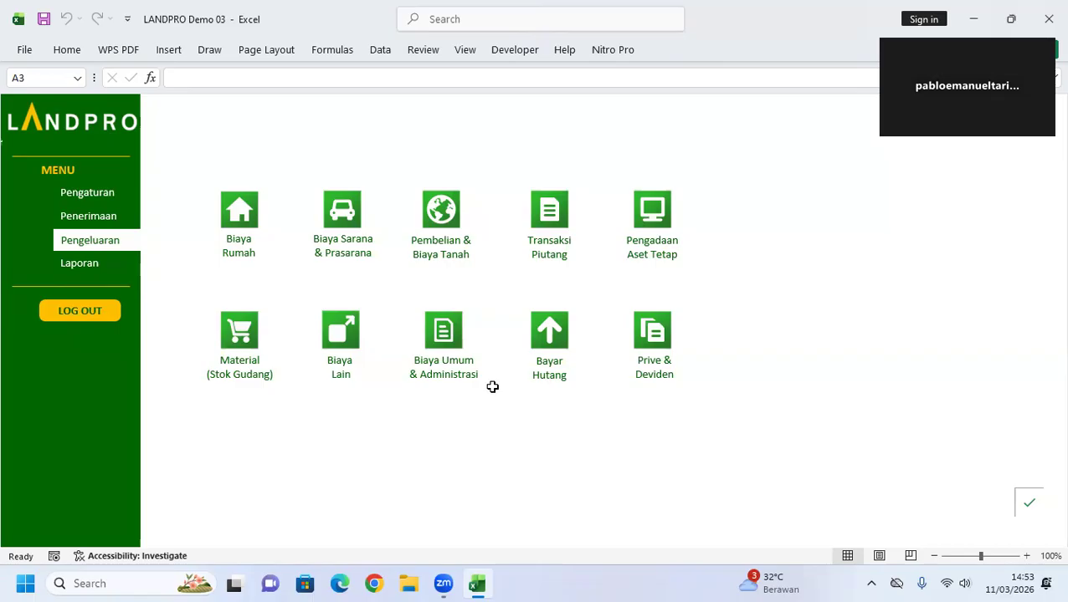
- View the Pembelian Tanah and Biaya Tanah entry forms under Pengeluaran and close them
left_click(453, 226)
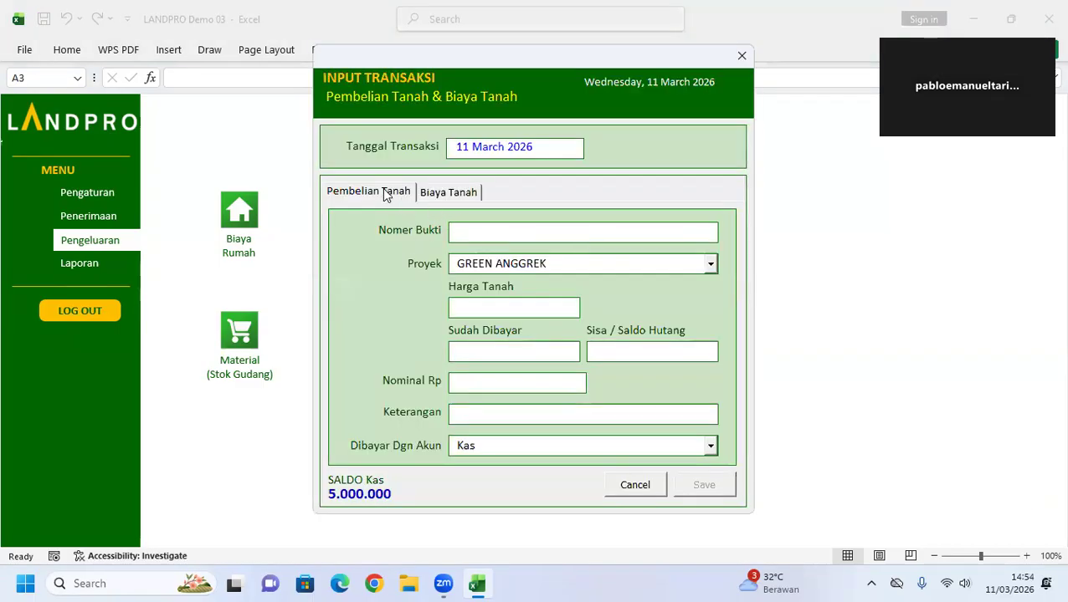
left_click(447, 194)
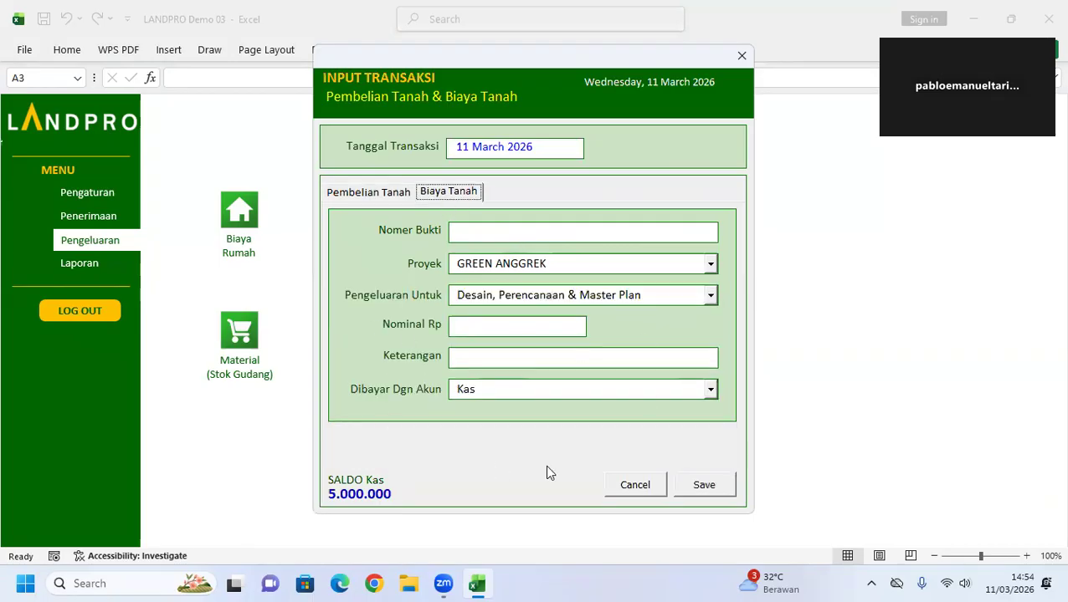
left_click(618, 492)
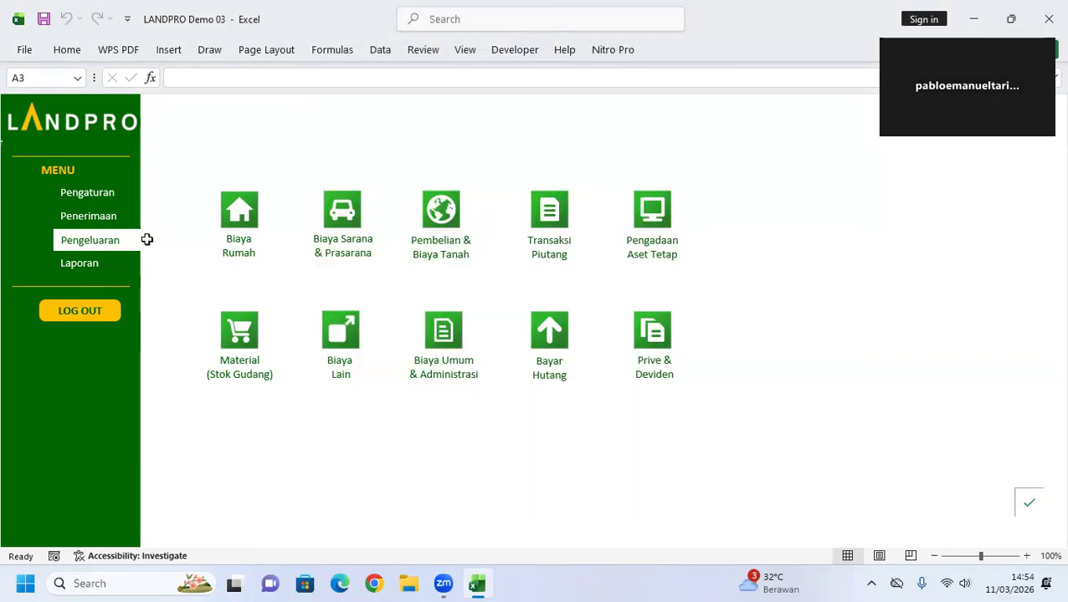
- Start a new project named "Graha Indah" in Data Proyek, cancel the entry, and close the project list
left_click(102, 191)
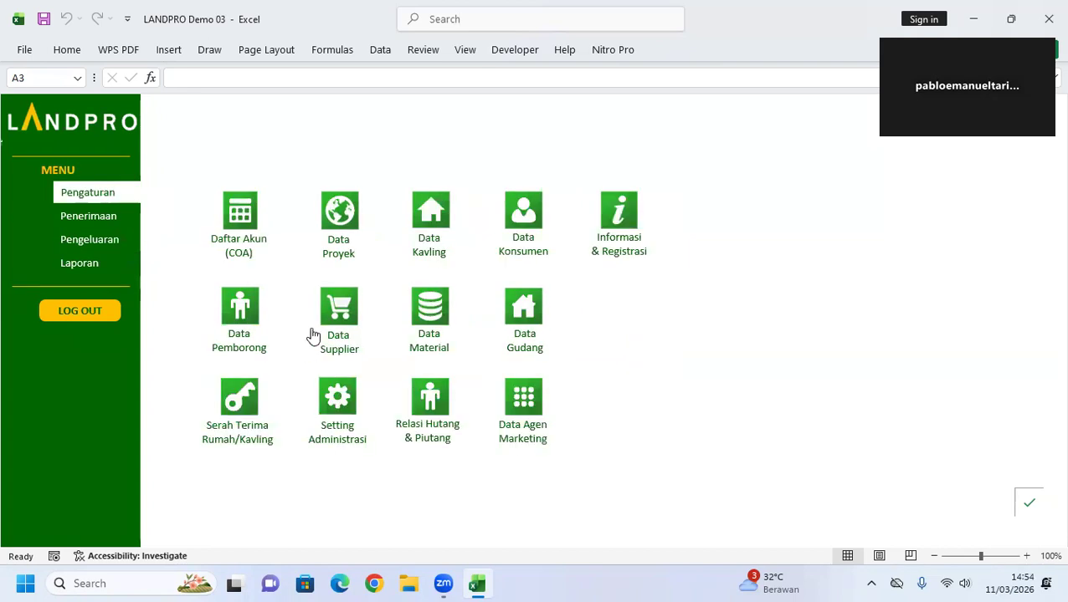
left_click(343, 214)
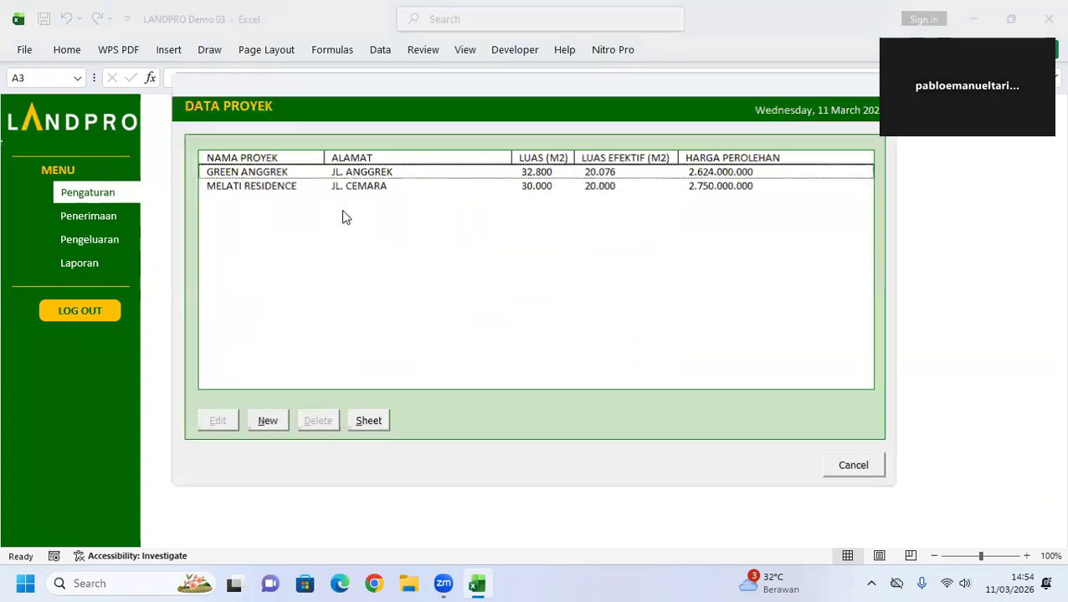
left_click(266, 422)
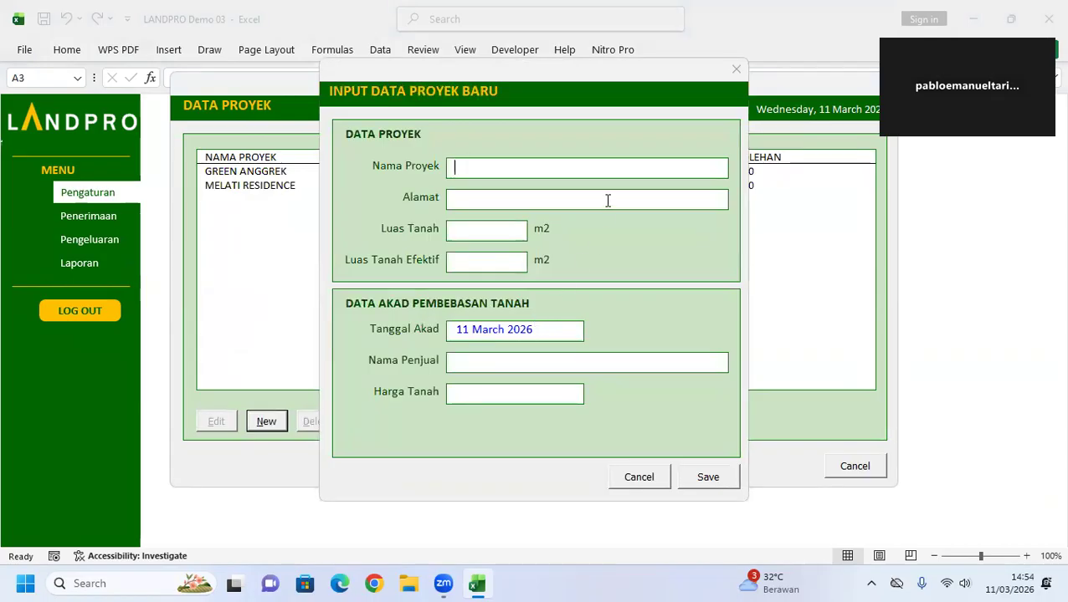
type("Gr")
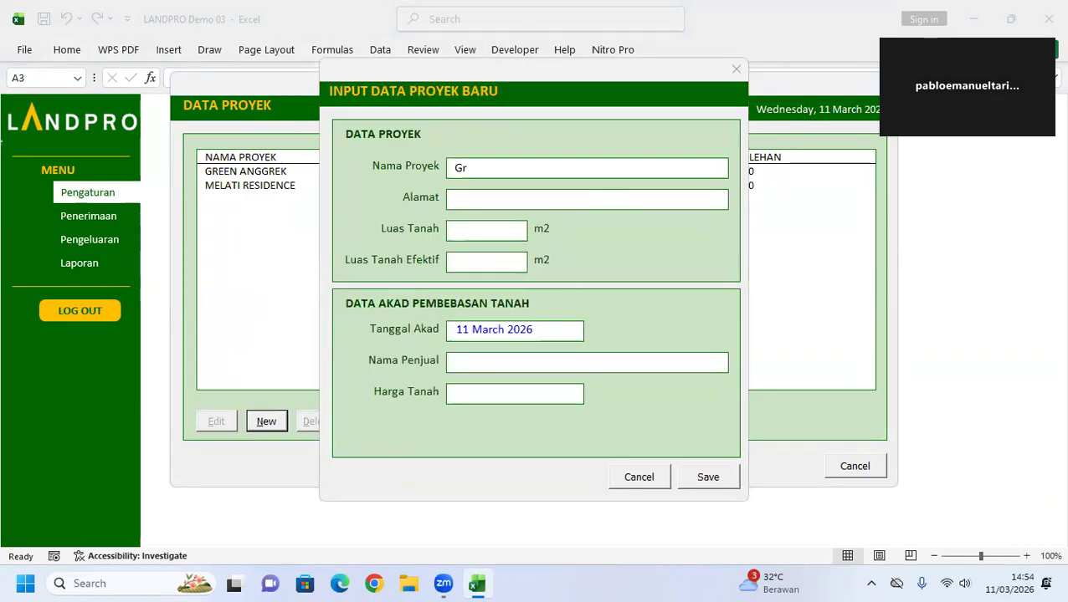
type("aha Indah")
left_click(482, 230)
left_click(660, 477)
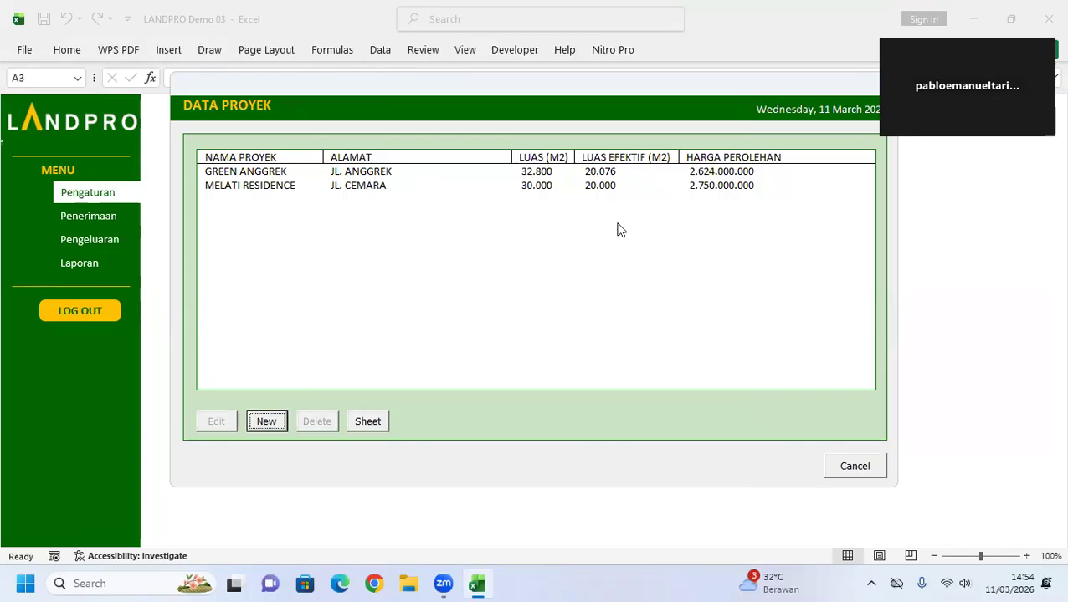
left_click(841, 473)
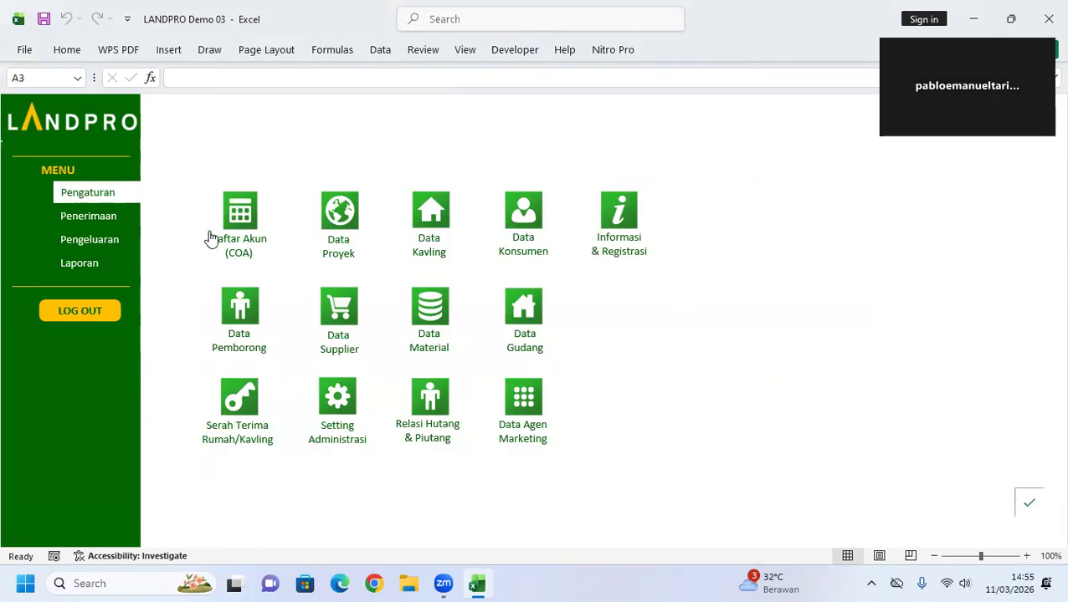
- View the Laporan options and the Data Proyek list, close the list, and return to Pengaturan
left_click(91, 266)
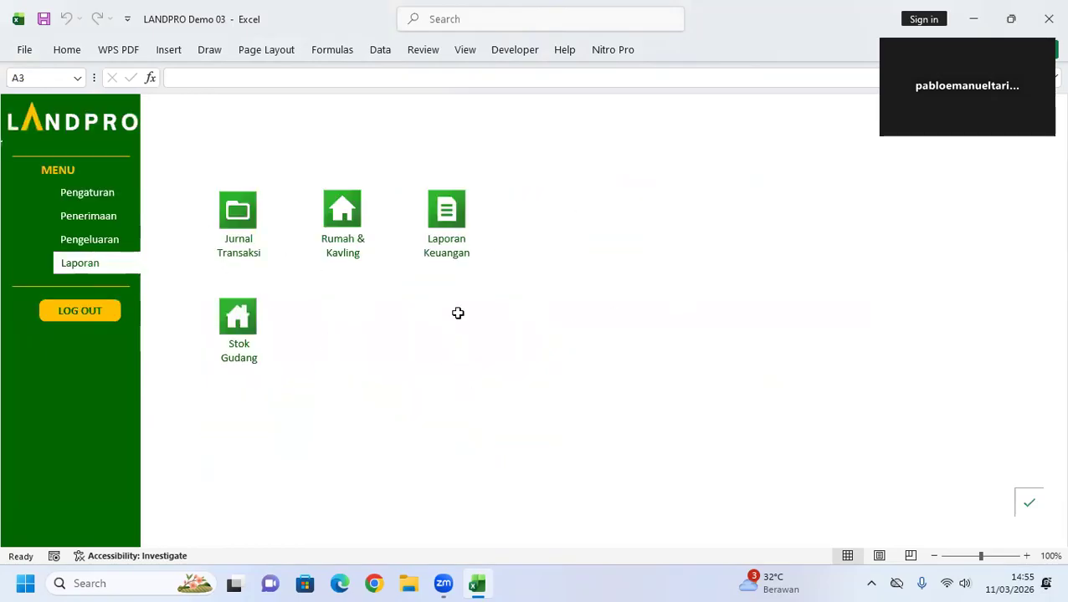
left_click(76, 191)
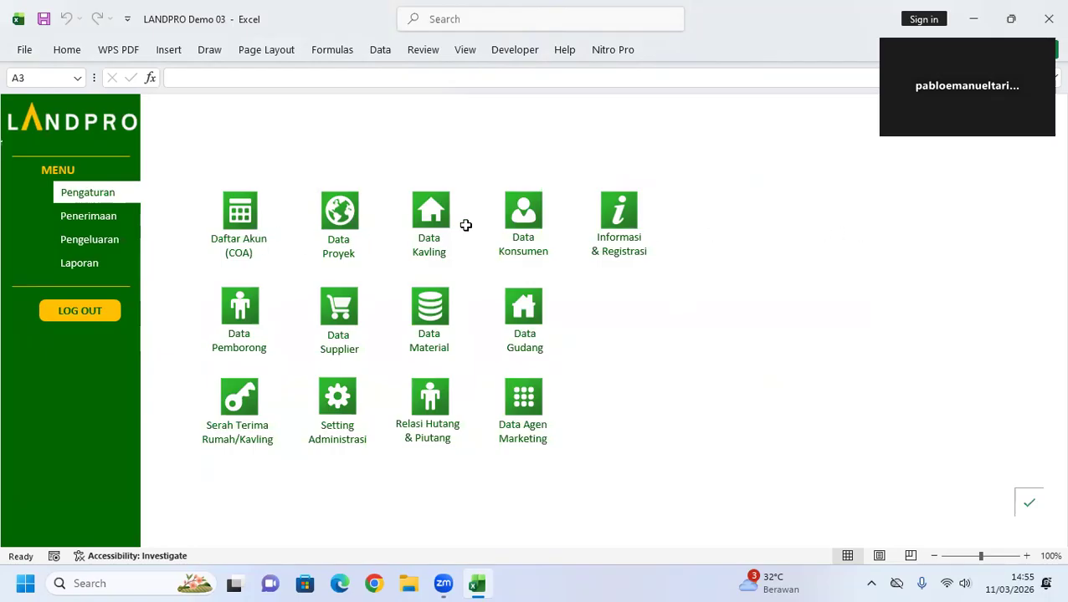
left_click(356, 221)
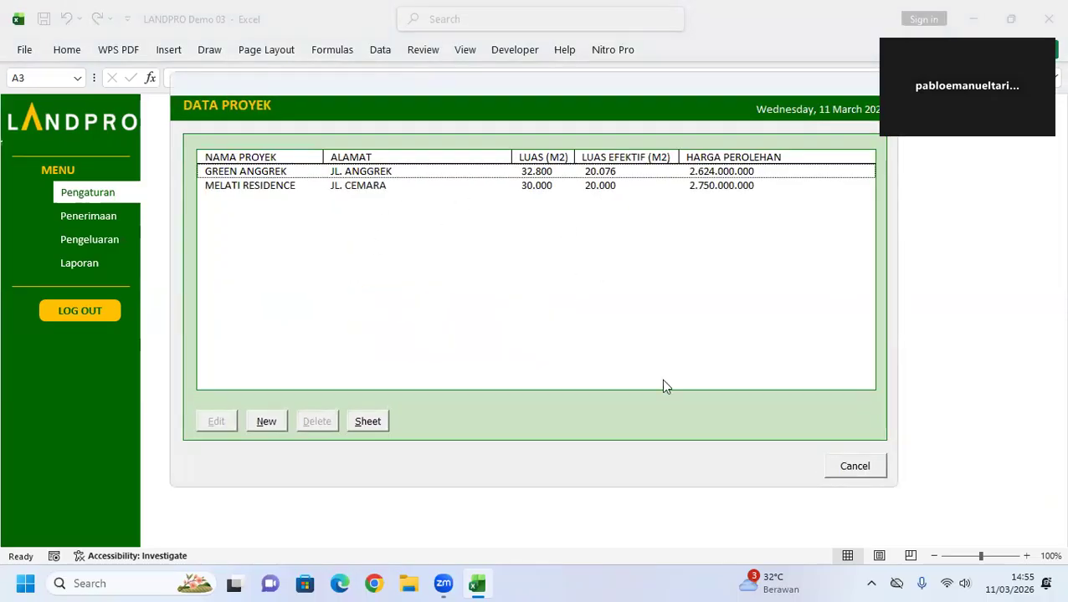
left_click(832, 467)
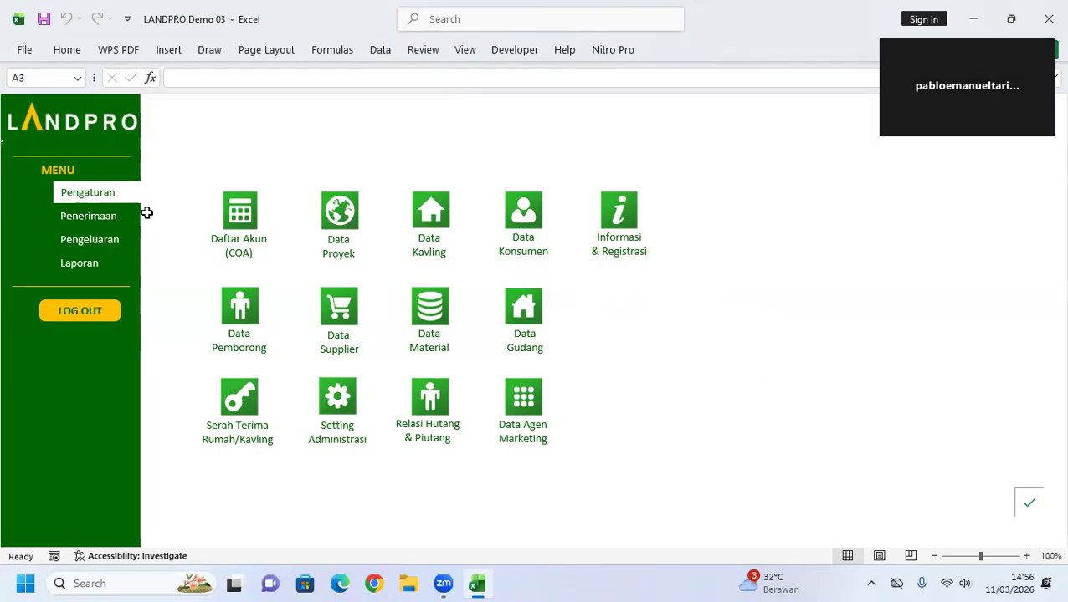
left_click(96, 264)
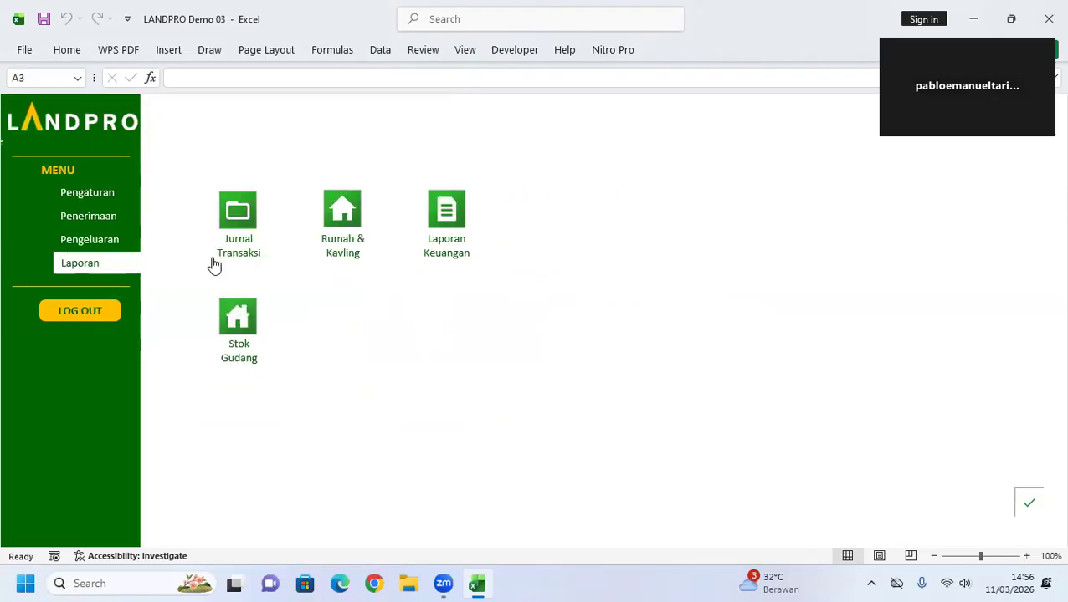
left_click(87, 195)
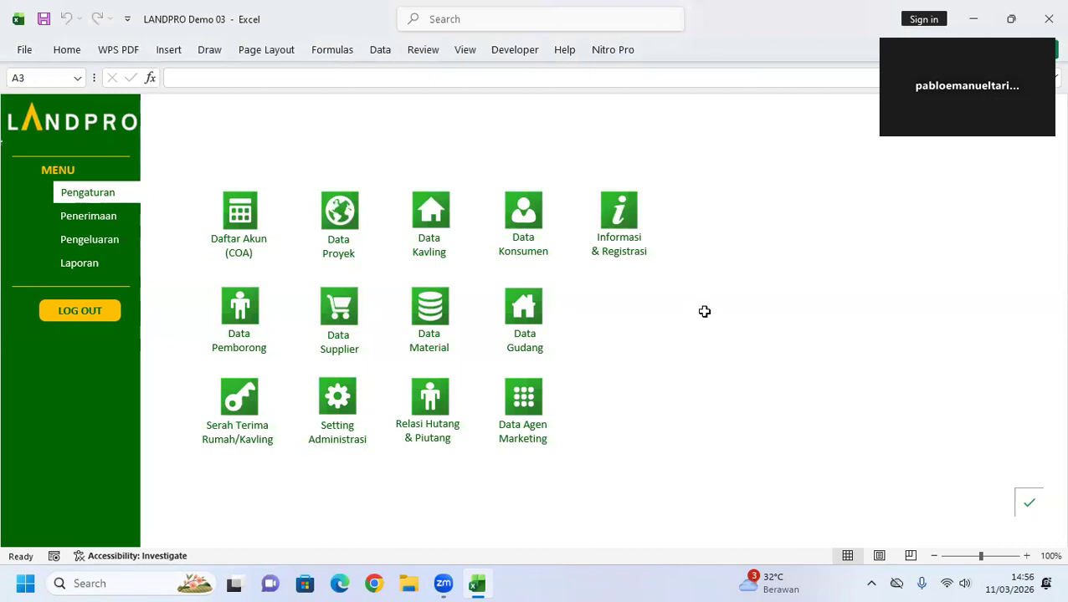
- View the Bayar Hutang debt payment form under Pengeluaran and cancel it without entering a payment
left_click(72, 238)
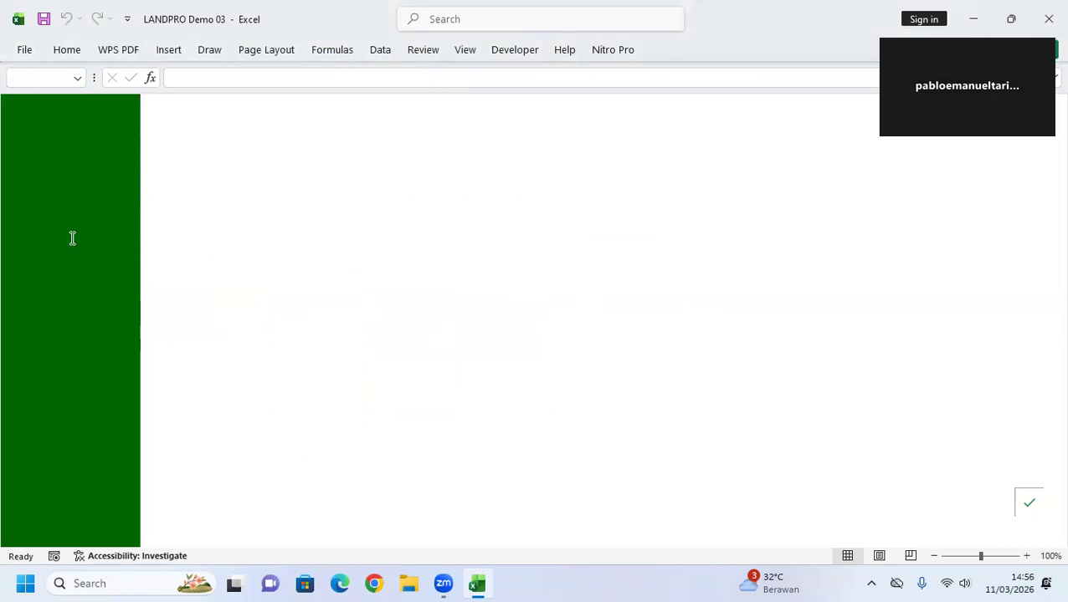
left_click(557, 344)
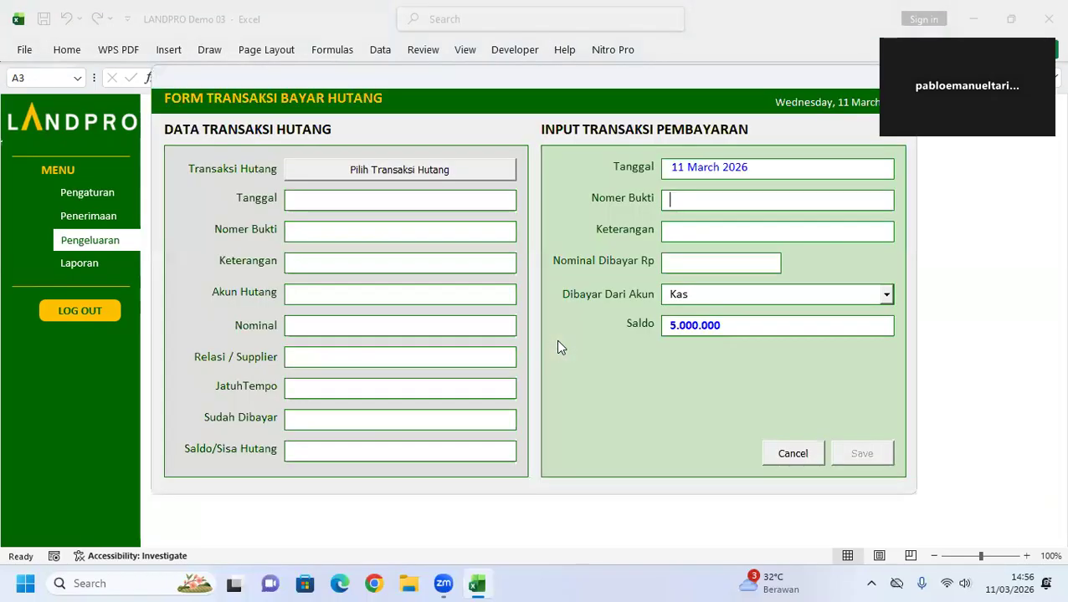
left_click(777, 453)
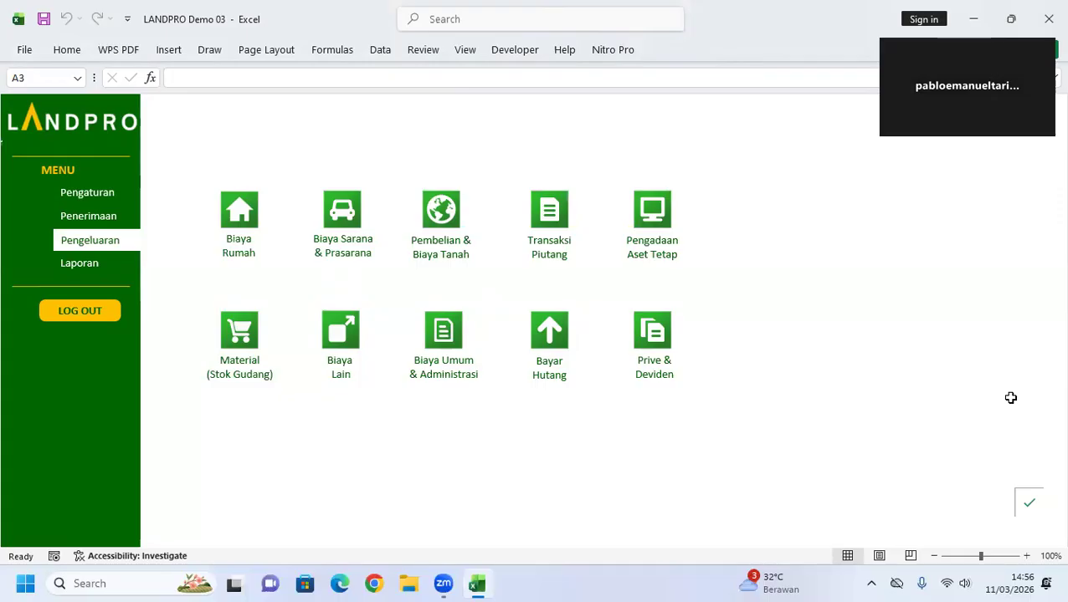
- View the Data Proyek list and the Informasi & Registrasi licence details under Pengaturan, closing each one
left_click(88, 197)
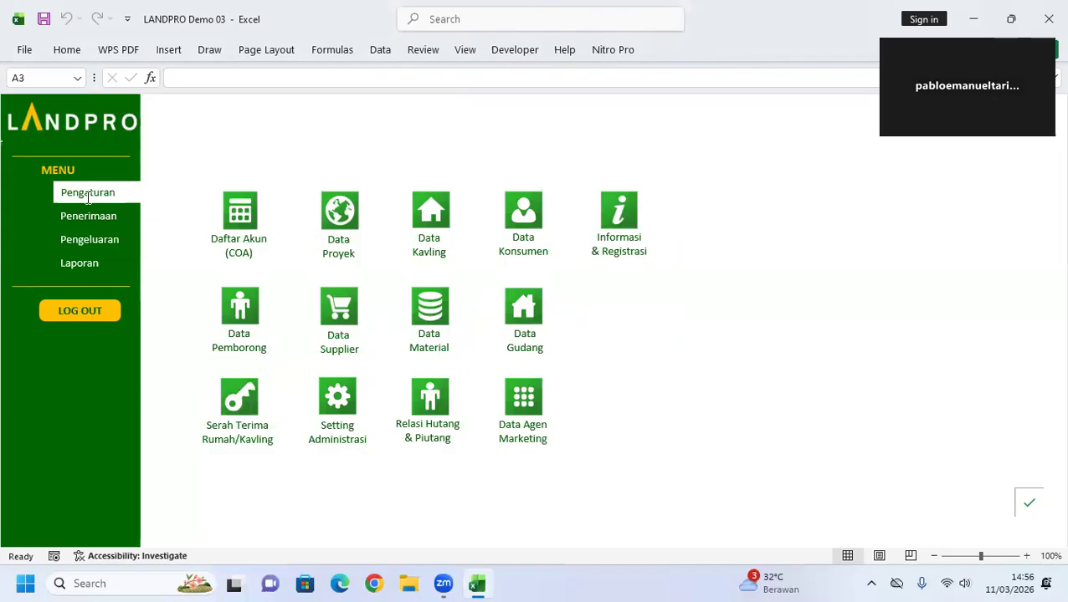
left_click(352, 225)
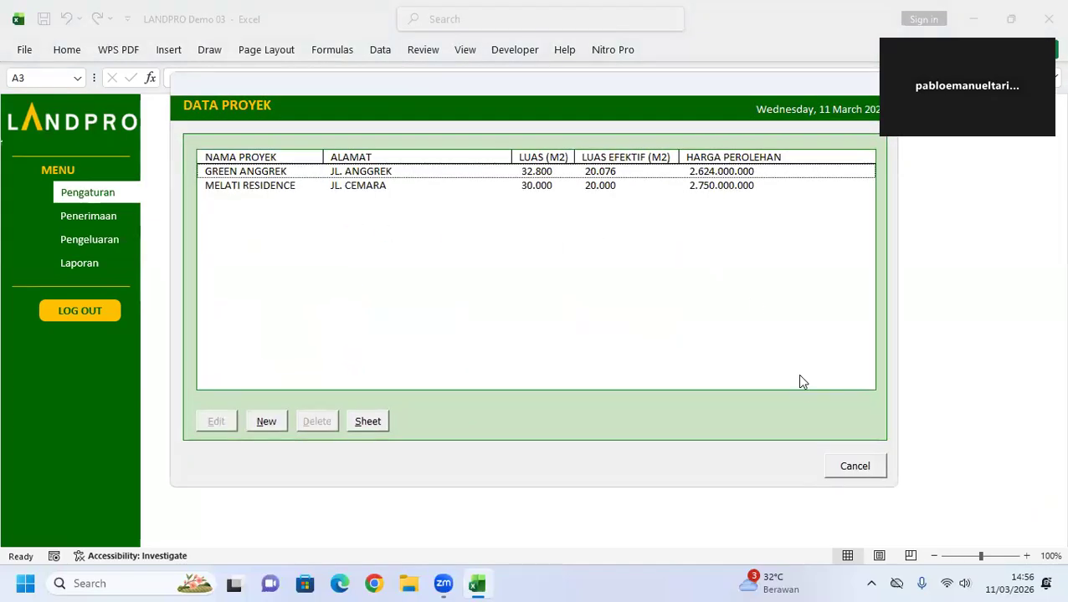
left_click(854, 467)
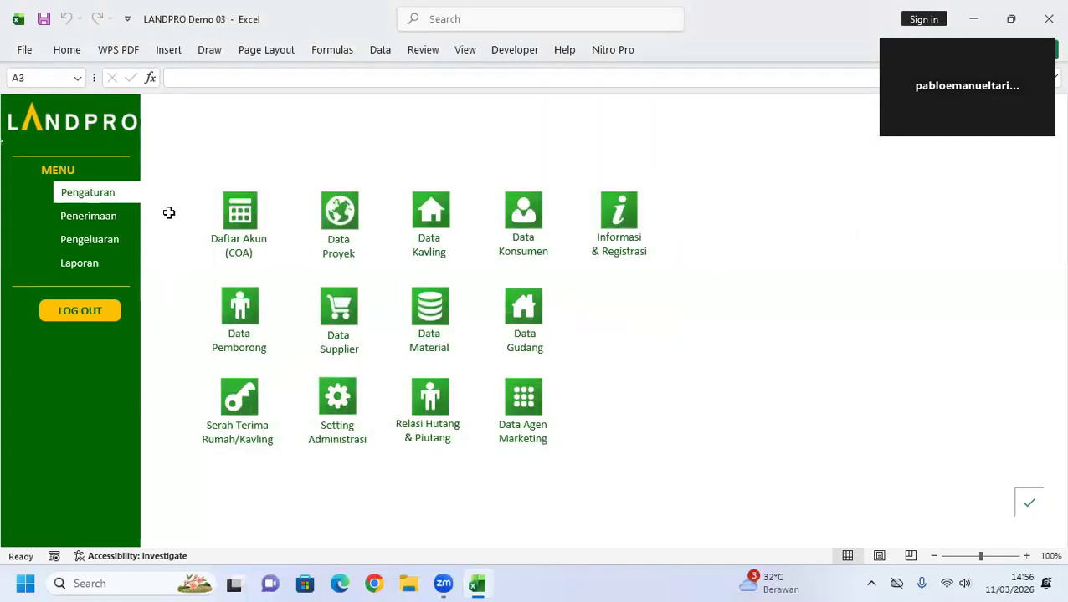
left_click(345, 222)
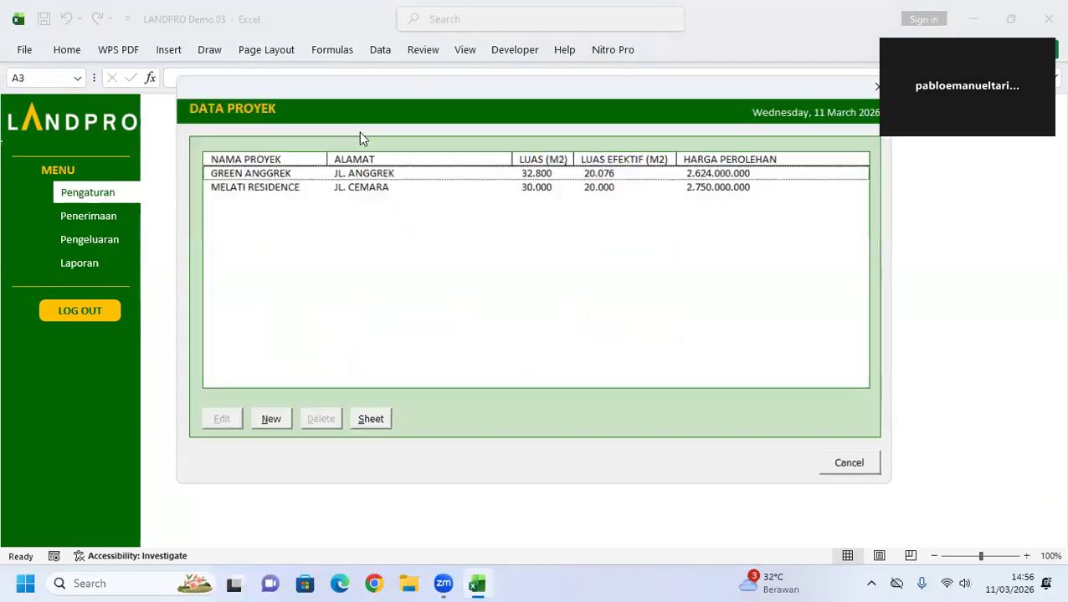
left_click(855, 466)
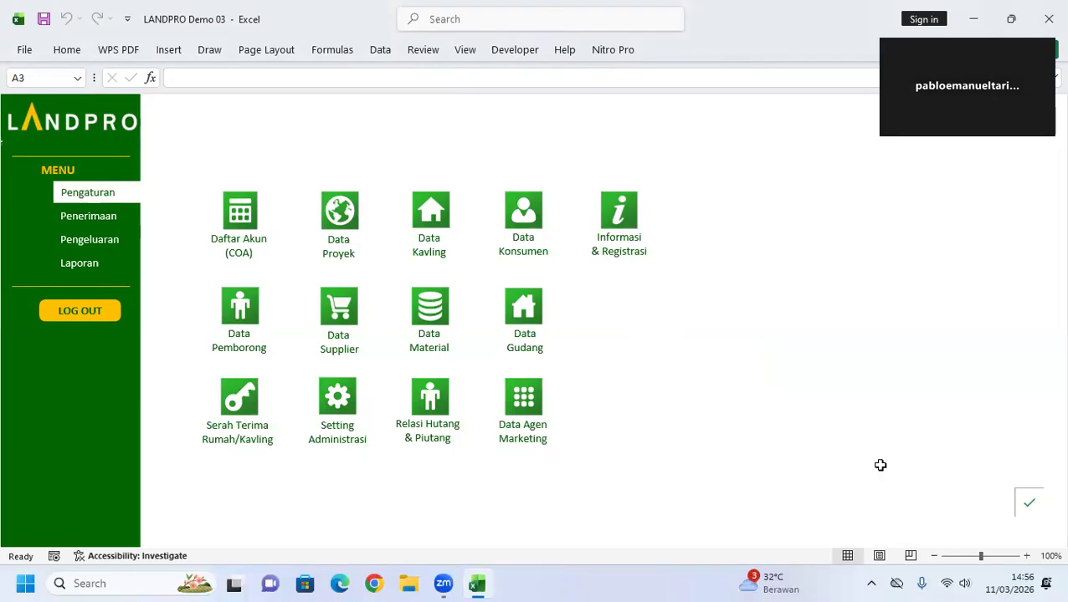
left_click(602, 218)
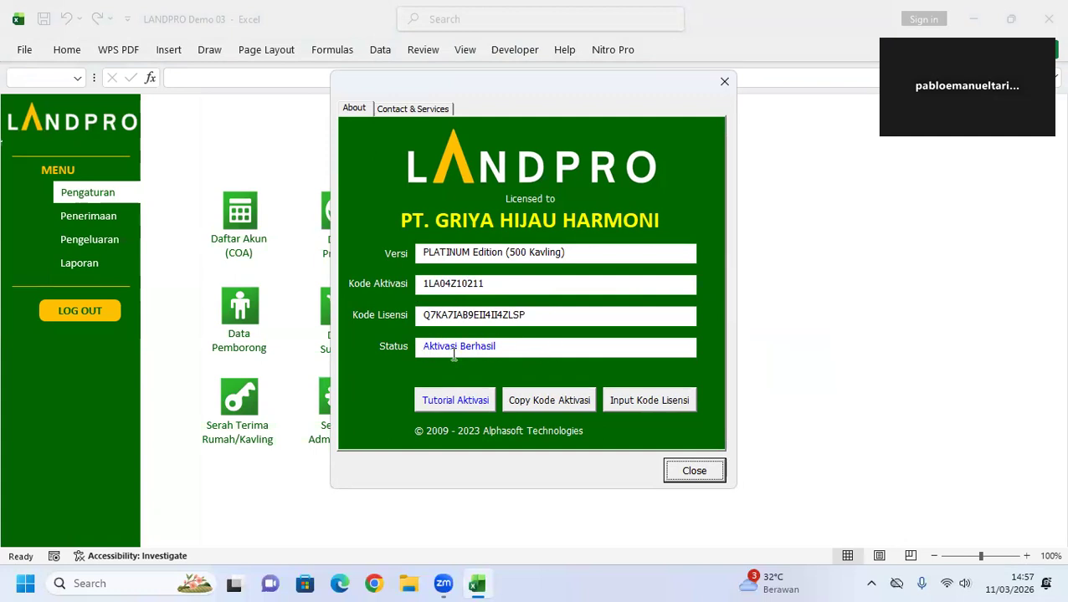
left_click(684, 473)
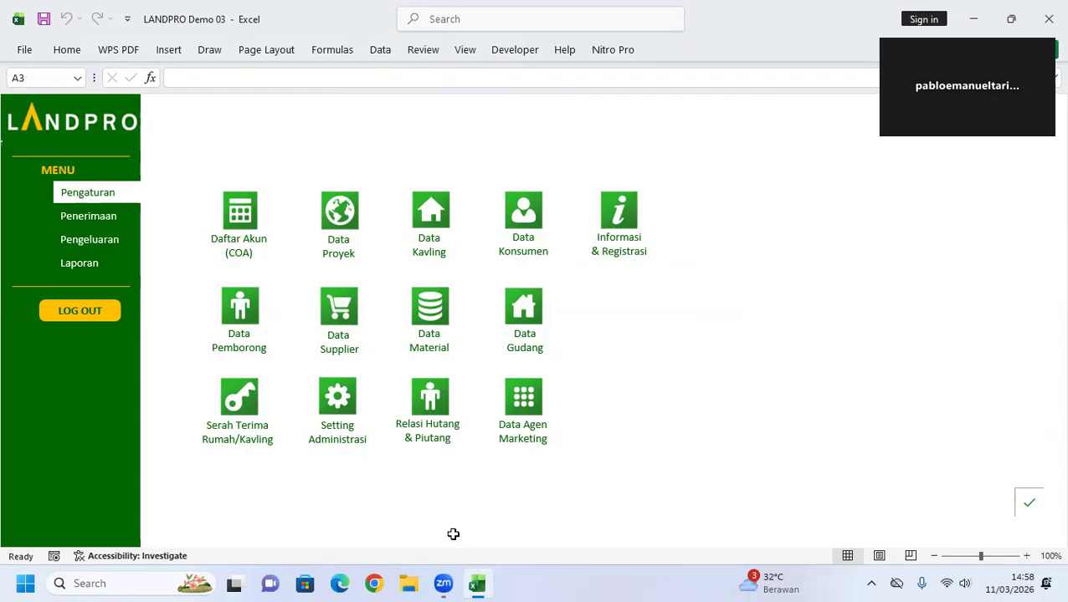
- Switch to File Explorer and browse Google Drive (G:) through Other computers and My Computer to the 001 Syafir Group Aplikasi Manajemen Property Developer folder
left_click(410, 583)
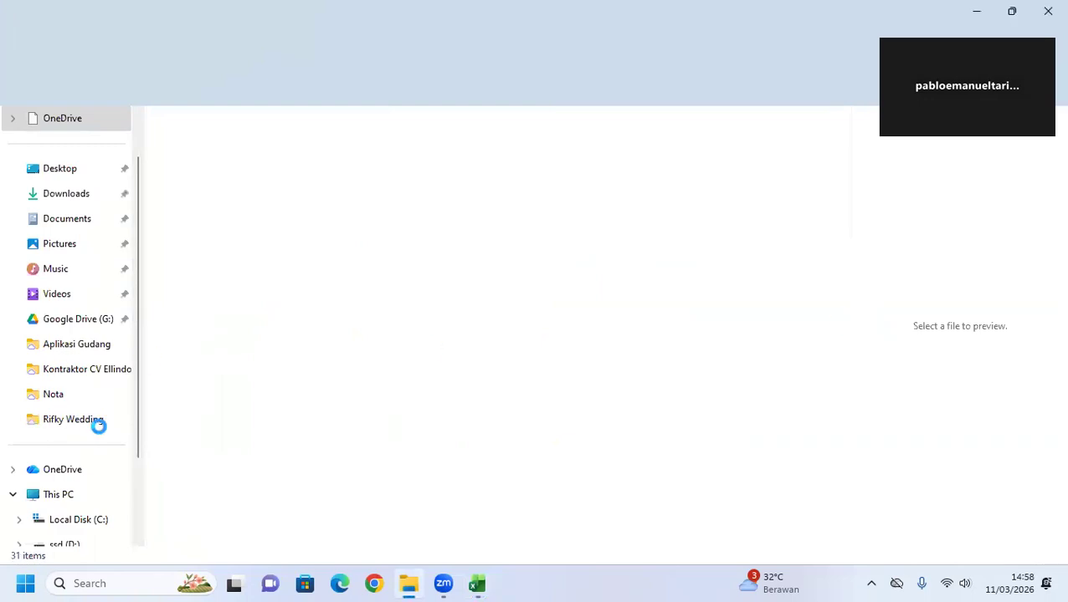
left_click_drag(138, 421, 143, 519)
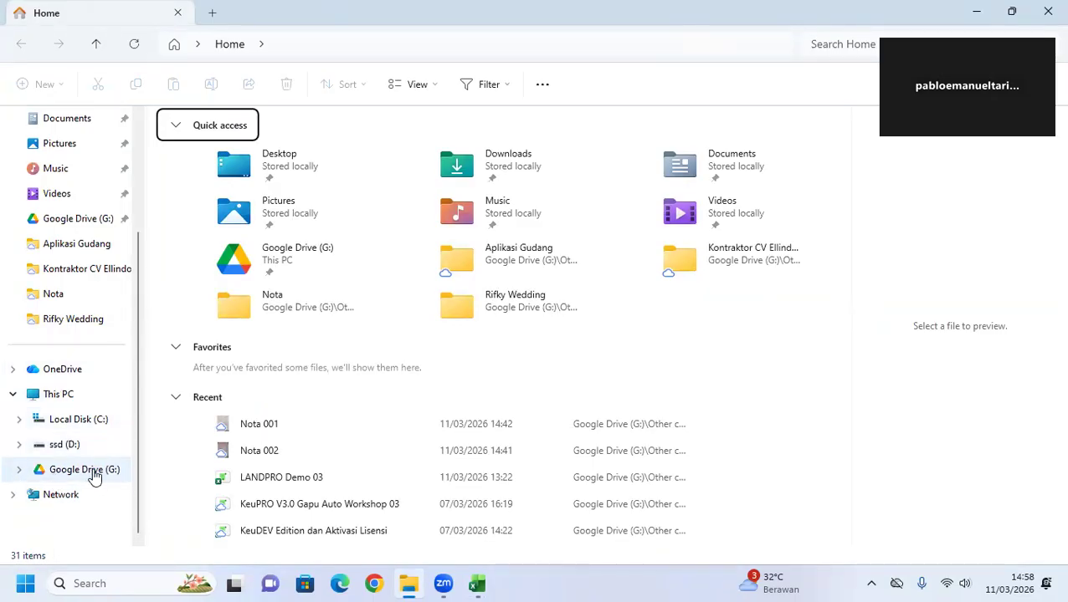
left_click(19, 469)
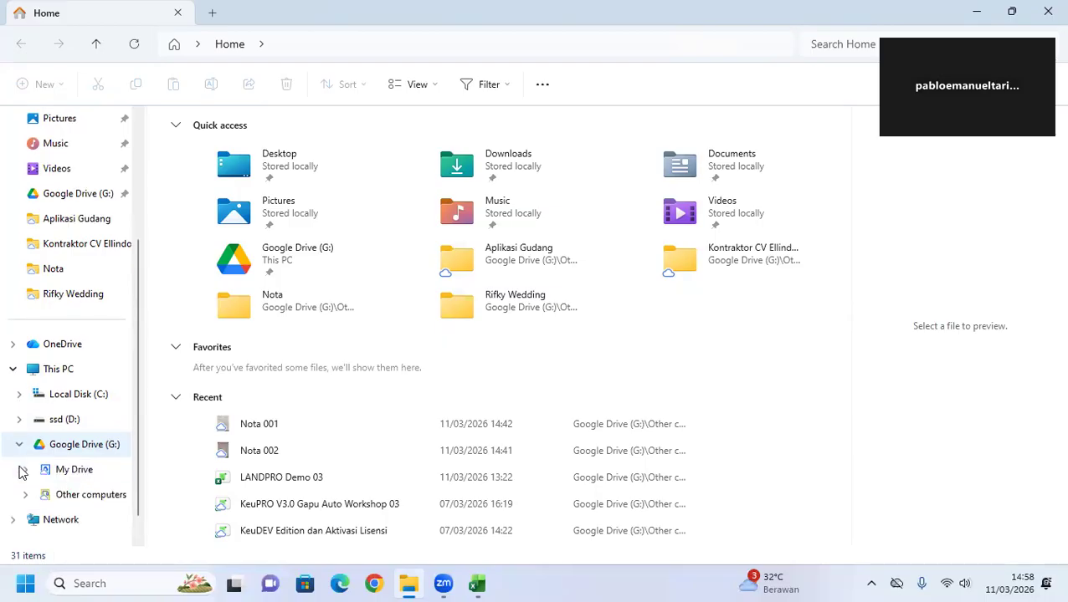
left_click(72, 496)
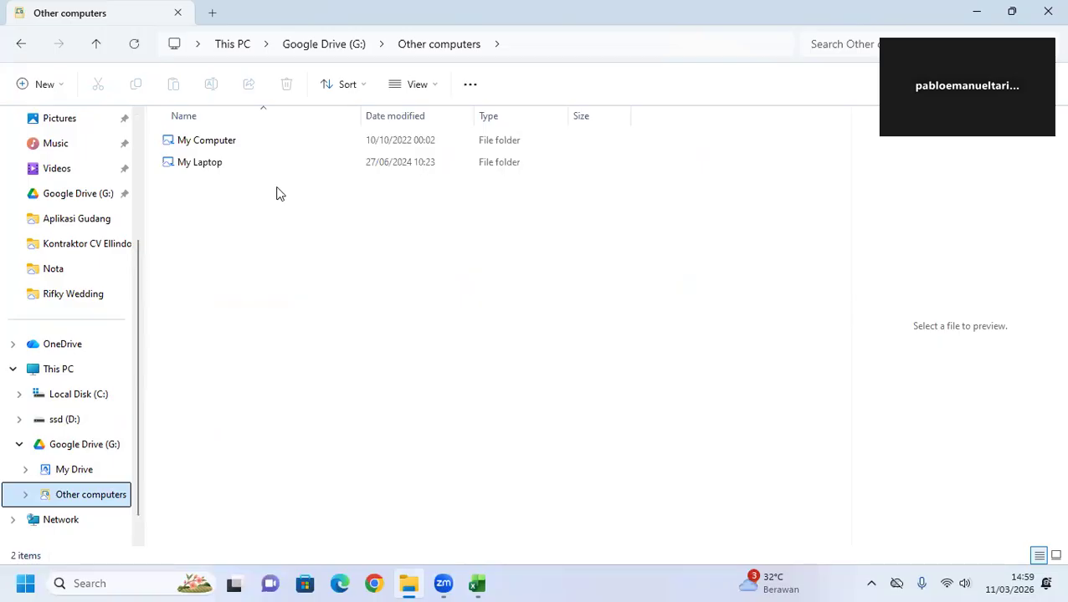
double_click(171, 140)
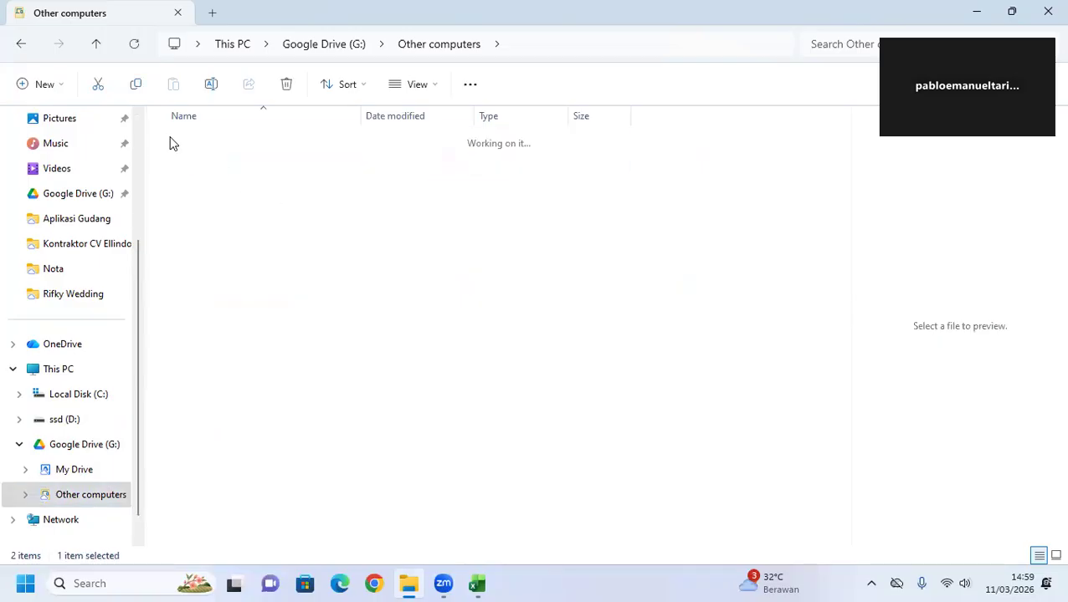
double_click(209, 141)
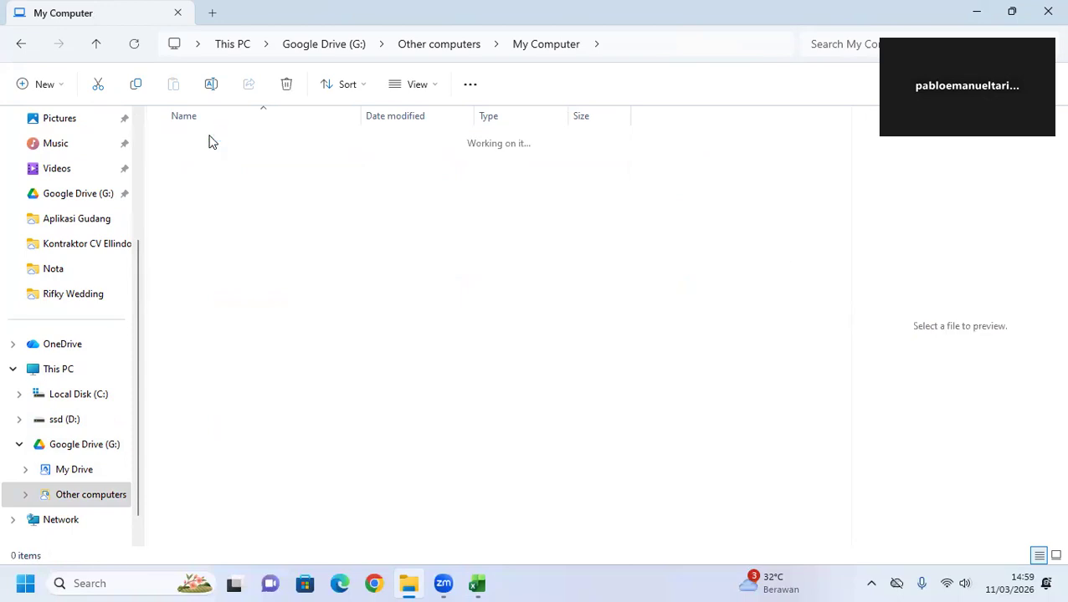
scroll(366, 271, "down", 1)
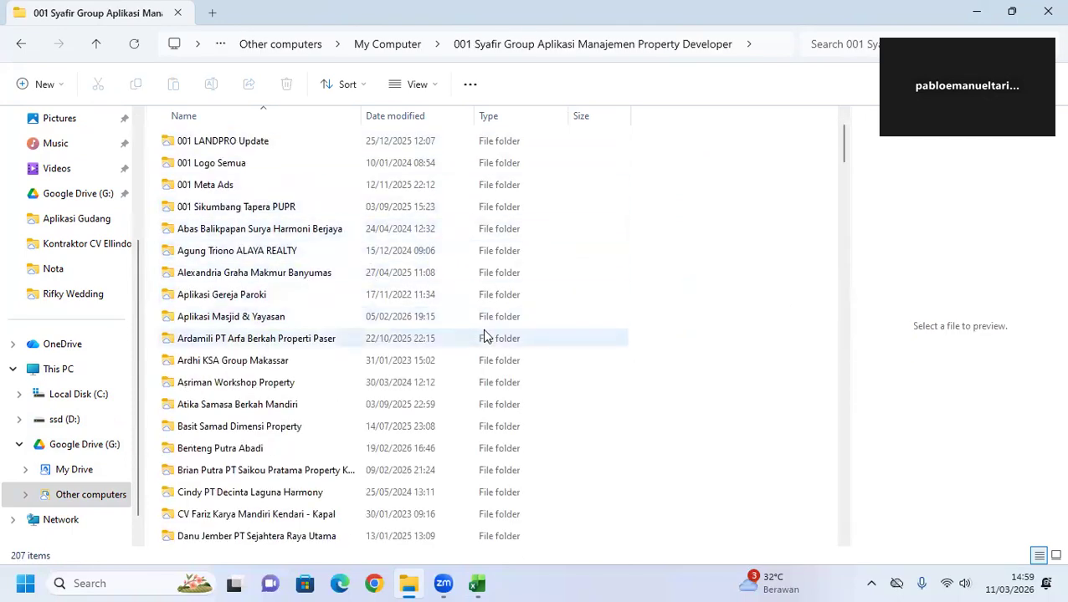
- Browse from the Google Drive (G:) root to My Computer under Other computers and return to the drive root
left_click(67, 446)
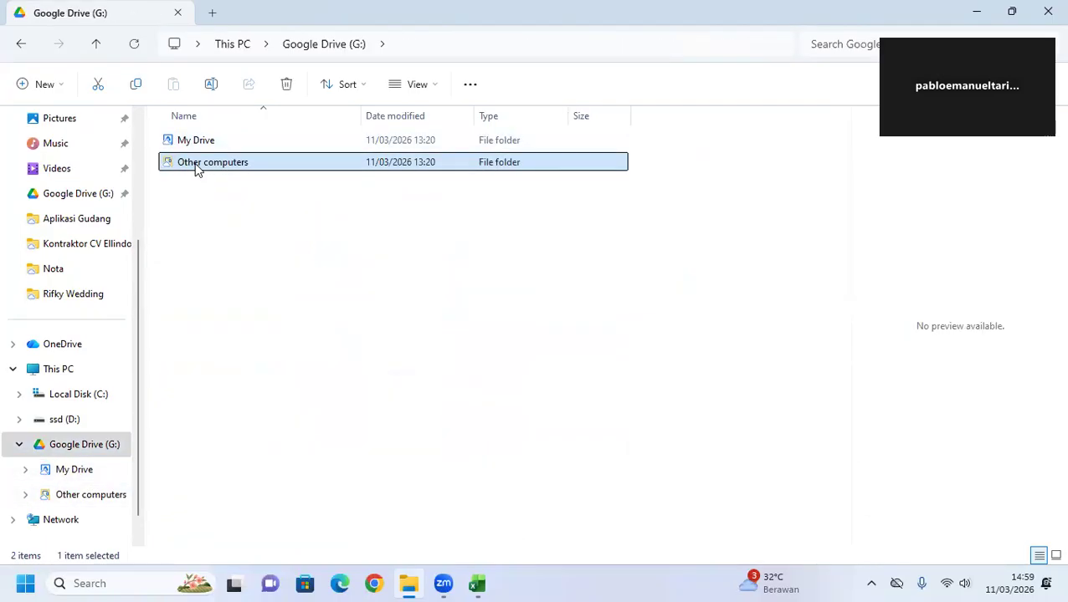
double_click(198, 167)
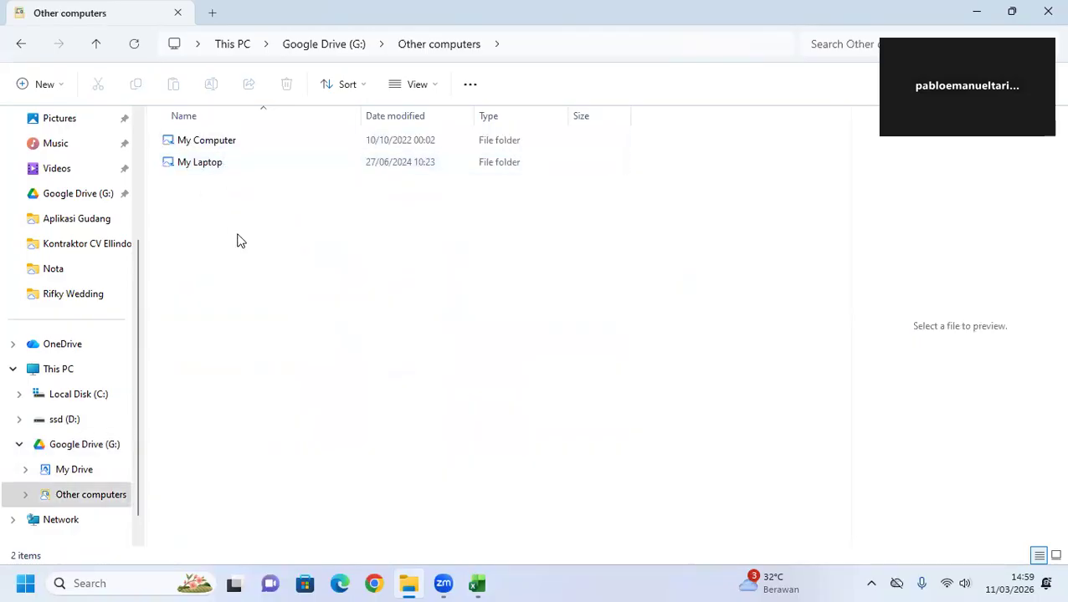
double_click(220, 143)
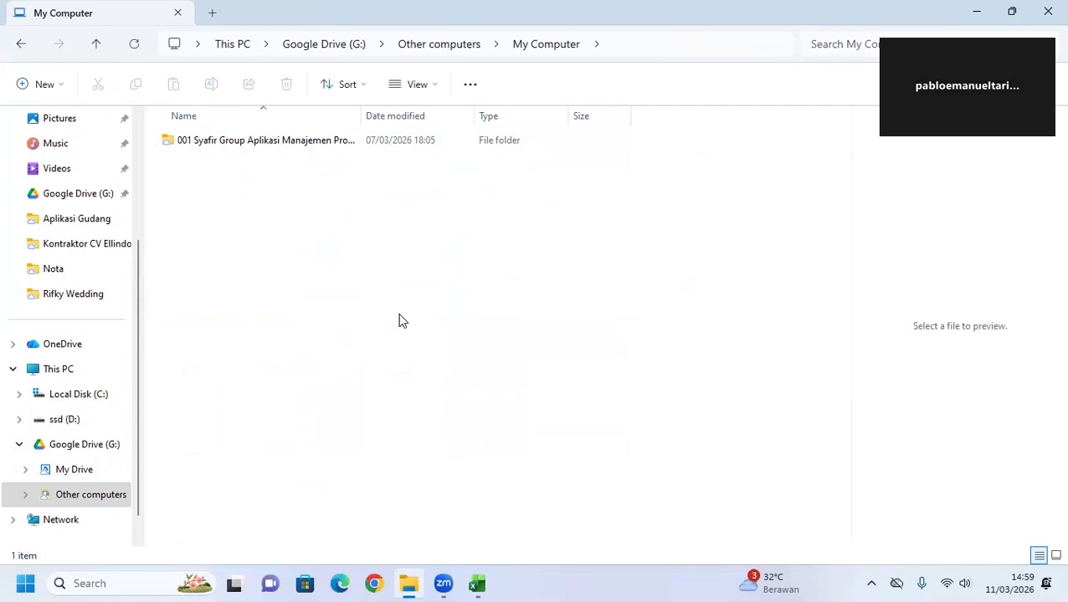
left_click(61, 449)
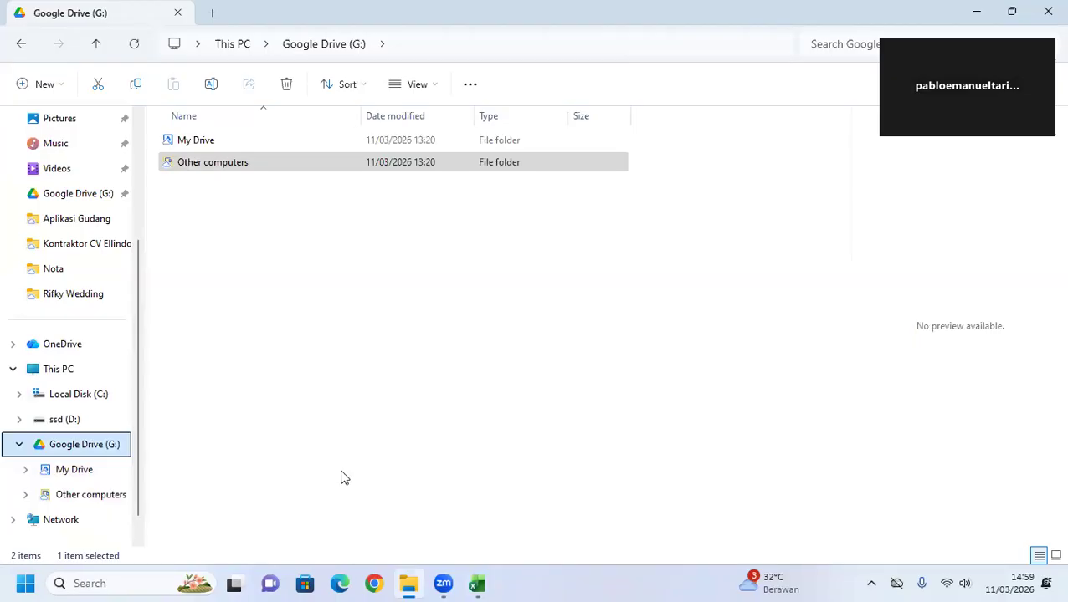
- Switch to Microsoft Edge and open drive.google.com
left_click(341, 583)
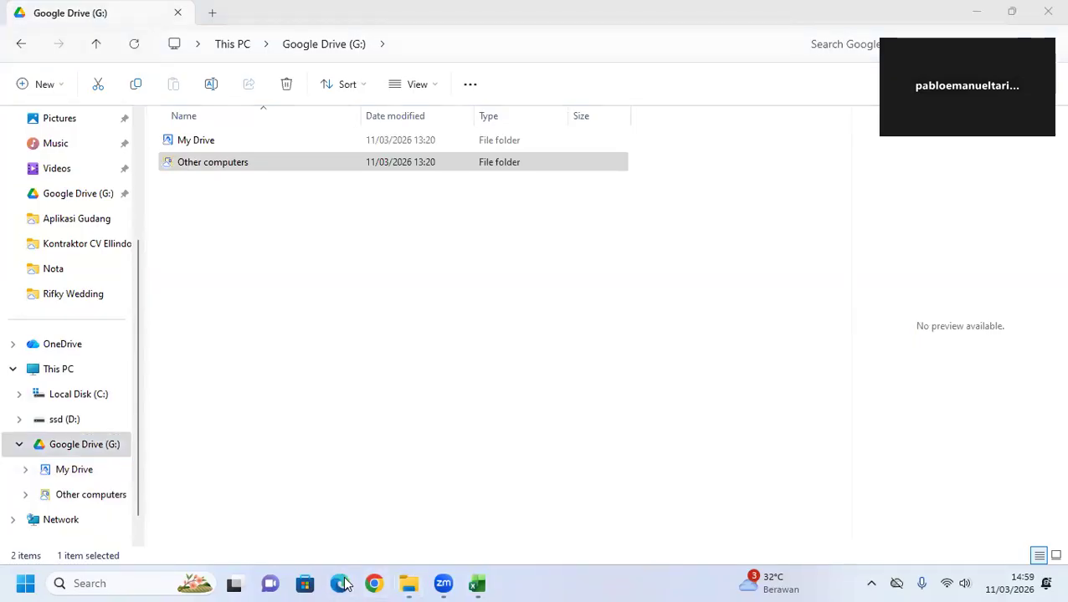
left_click(276, 43)
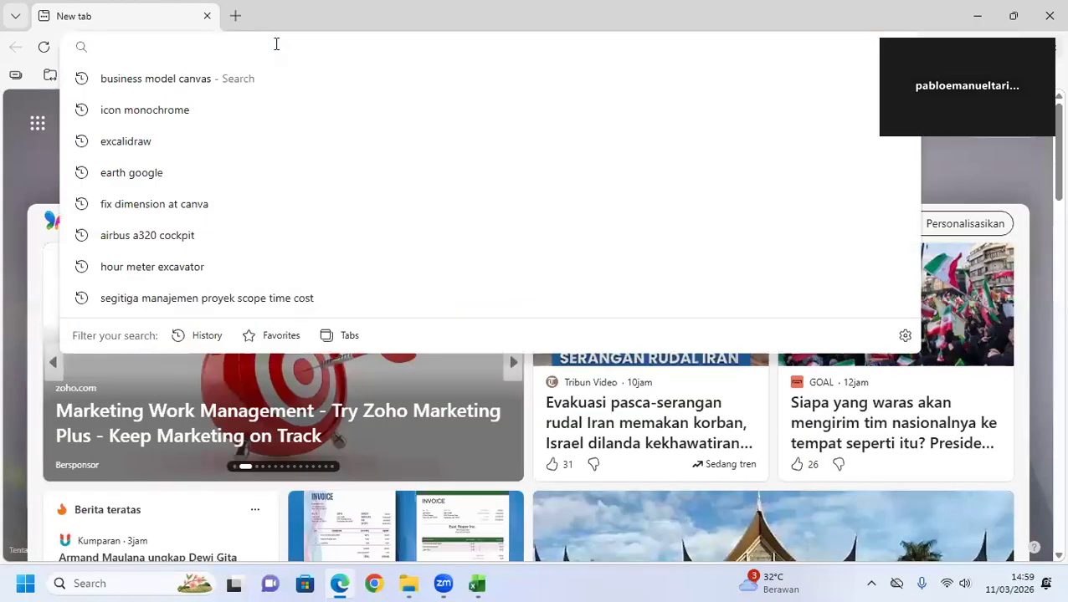
type("g")
key("BackSpace")
key("BackSpace")
type("f")
key("BackSpace")
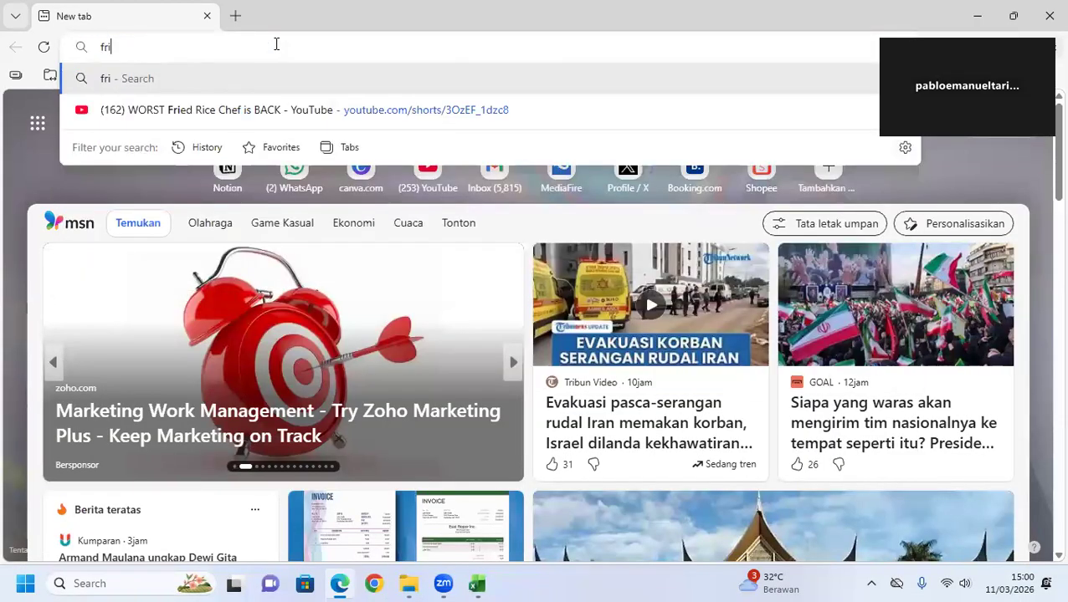
key("BackSpace")
type("d")
key("Right")
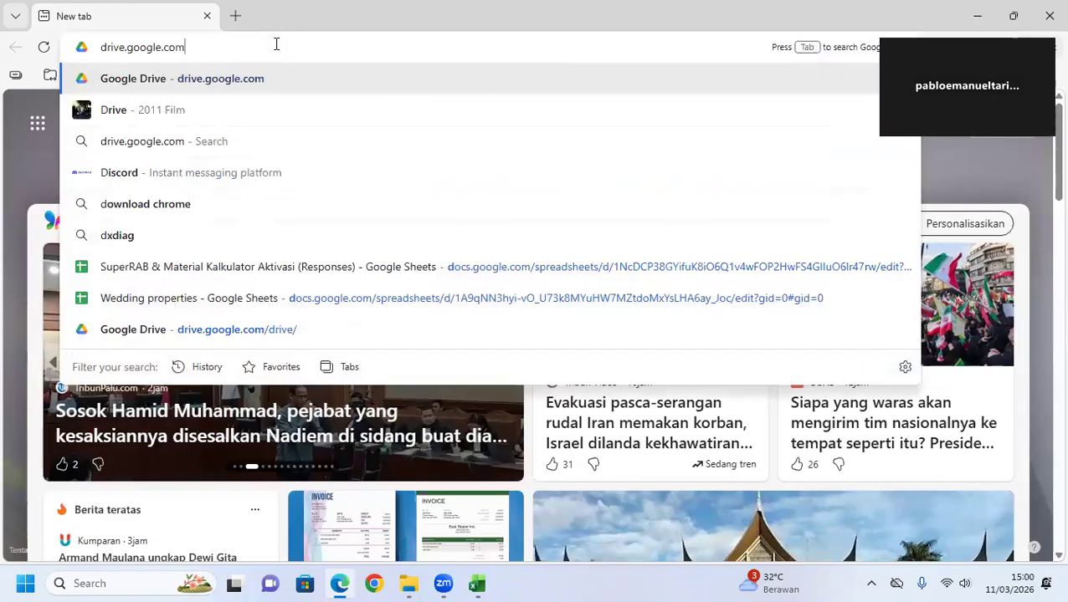
key("Return")
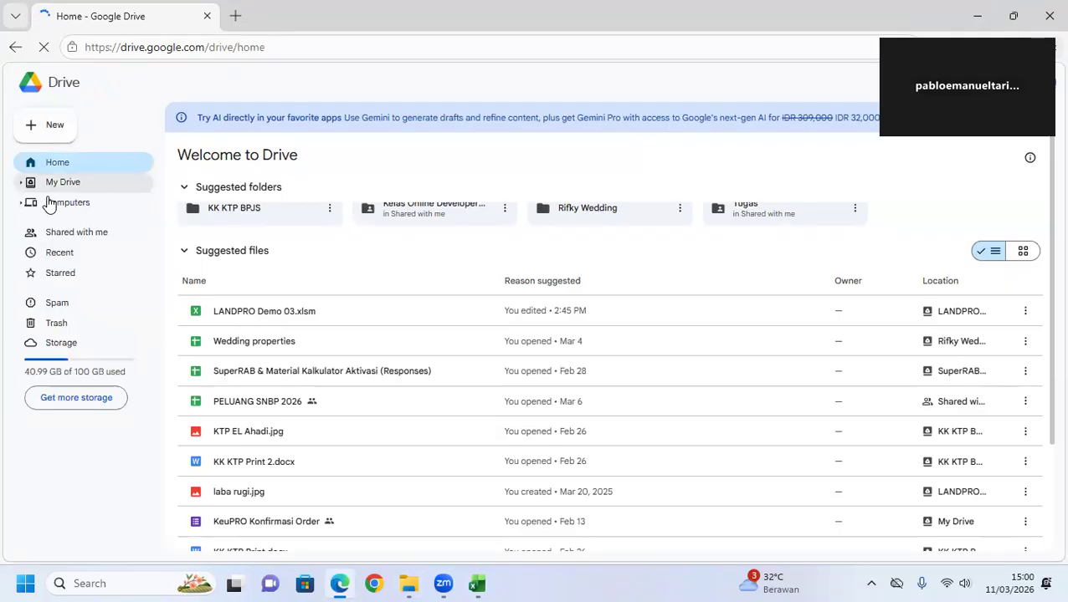
- View the synced My Computer folder under Computers in Google Drive and close the browser
left_click(49, 205)
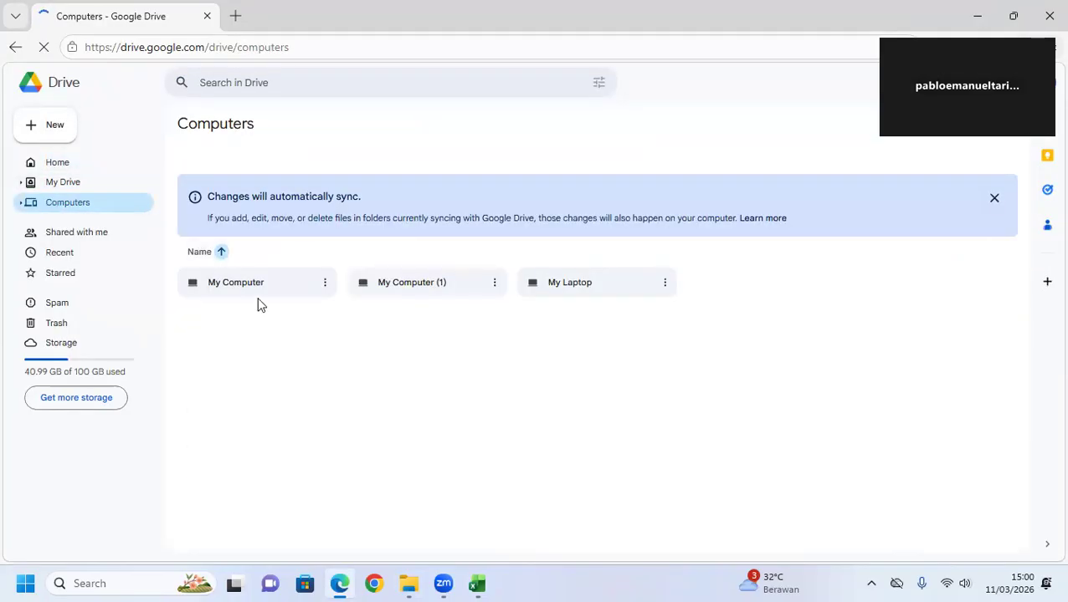
double_click(254, 287)
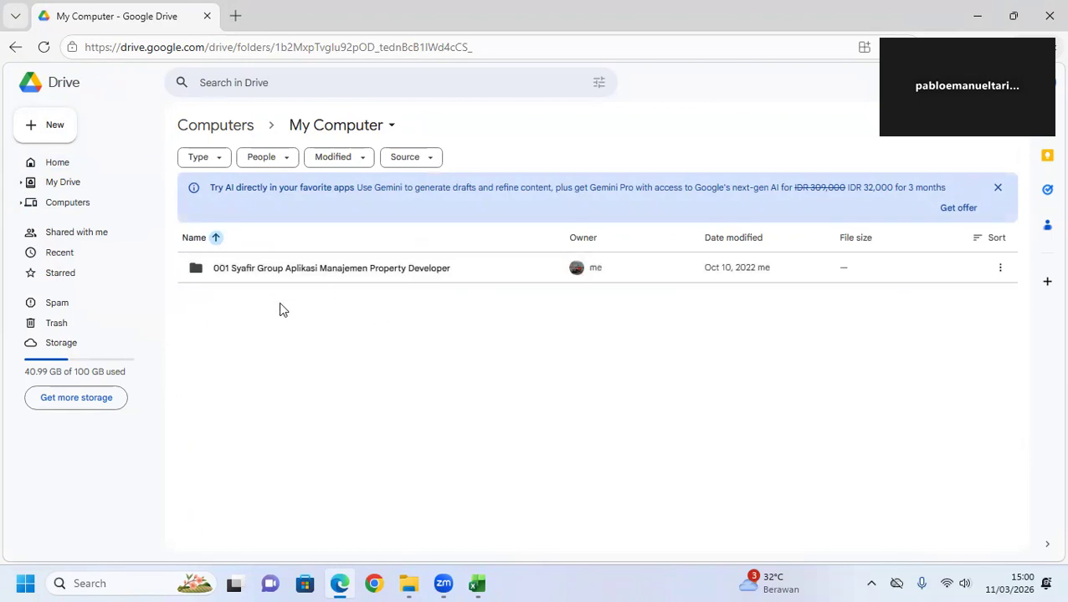
left_click(1047, 11)
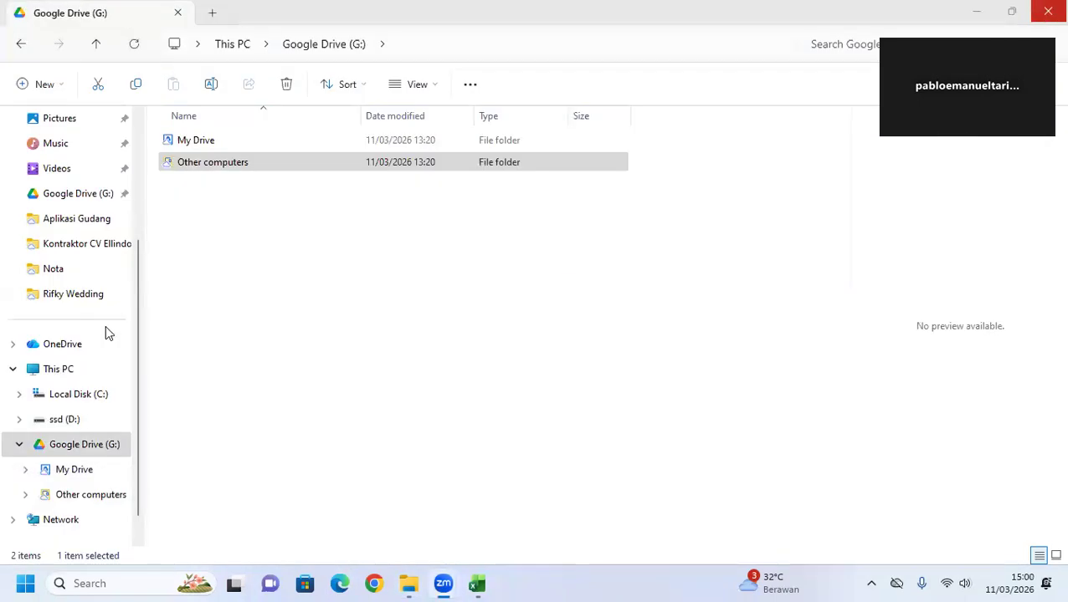